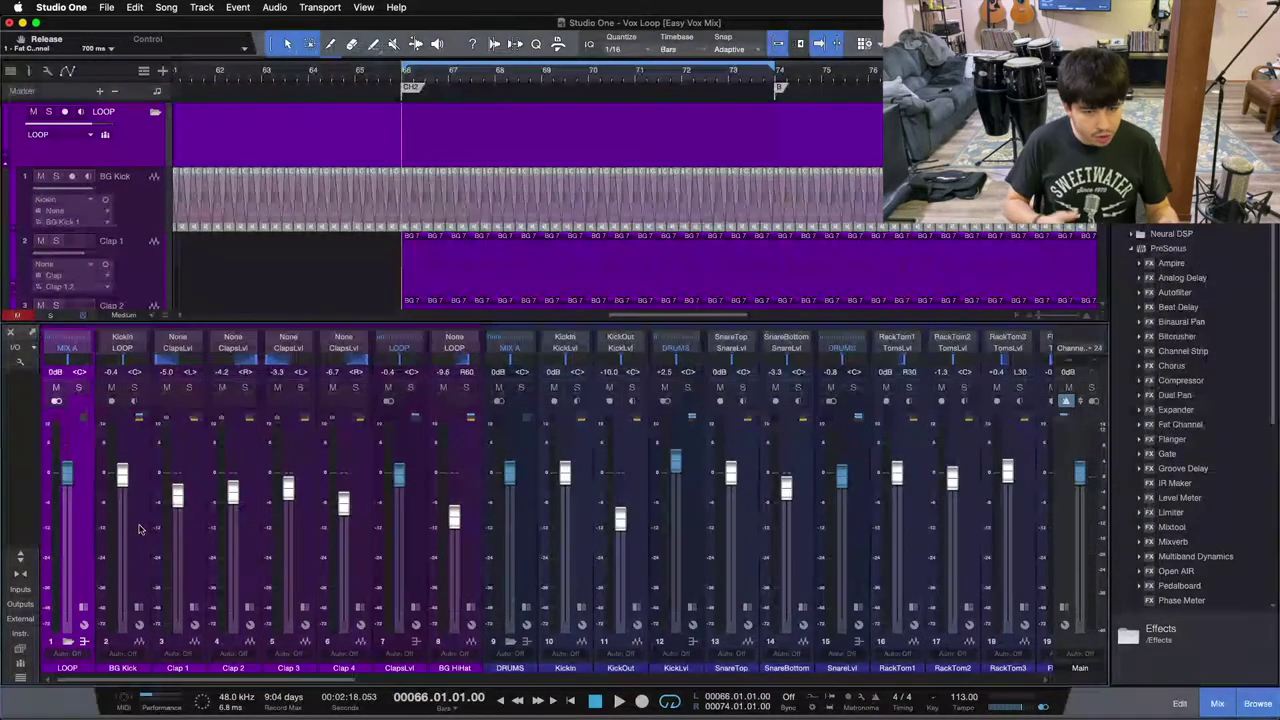
- Examine the LOOP group's channels in the mixer, selecting BG Kick, BG HiHat and the LOOP bus
{"action": "left_click", "coordinate": [140, 529]}
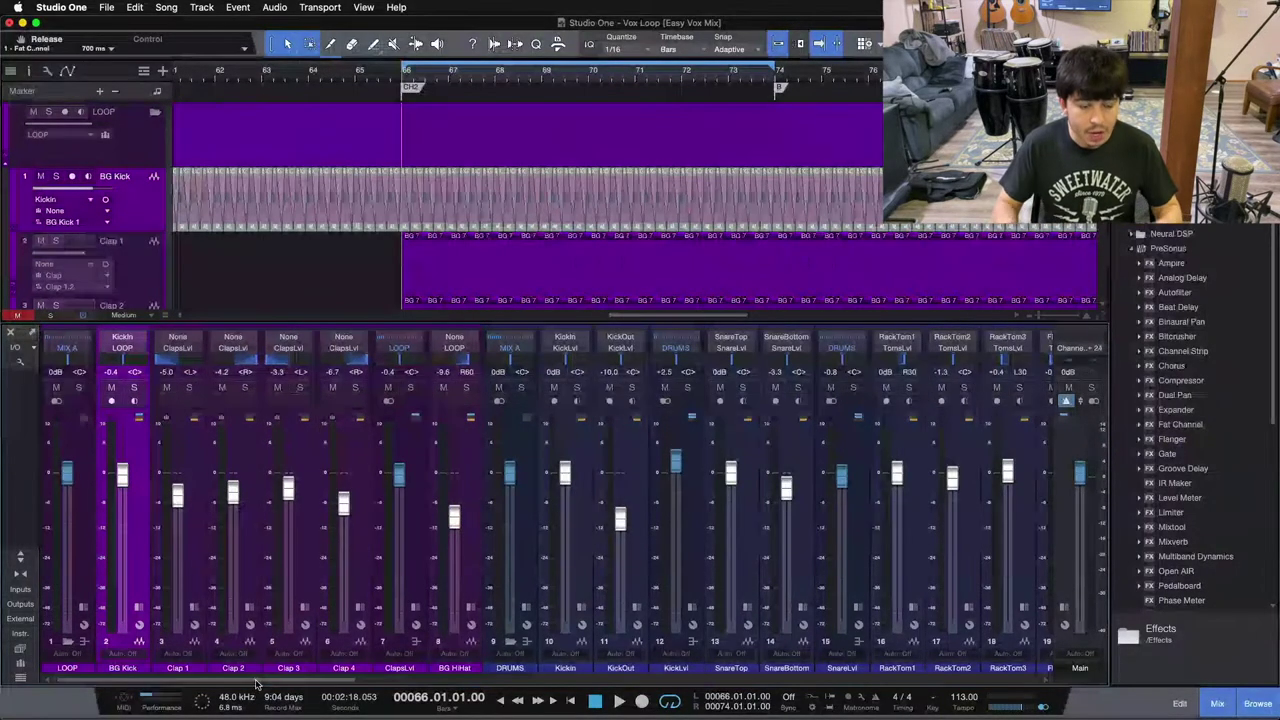
{"action": "left_click_drag", "start_coordinate": [256, 681], "coordinate": [415, 686]}
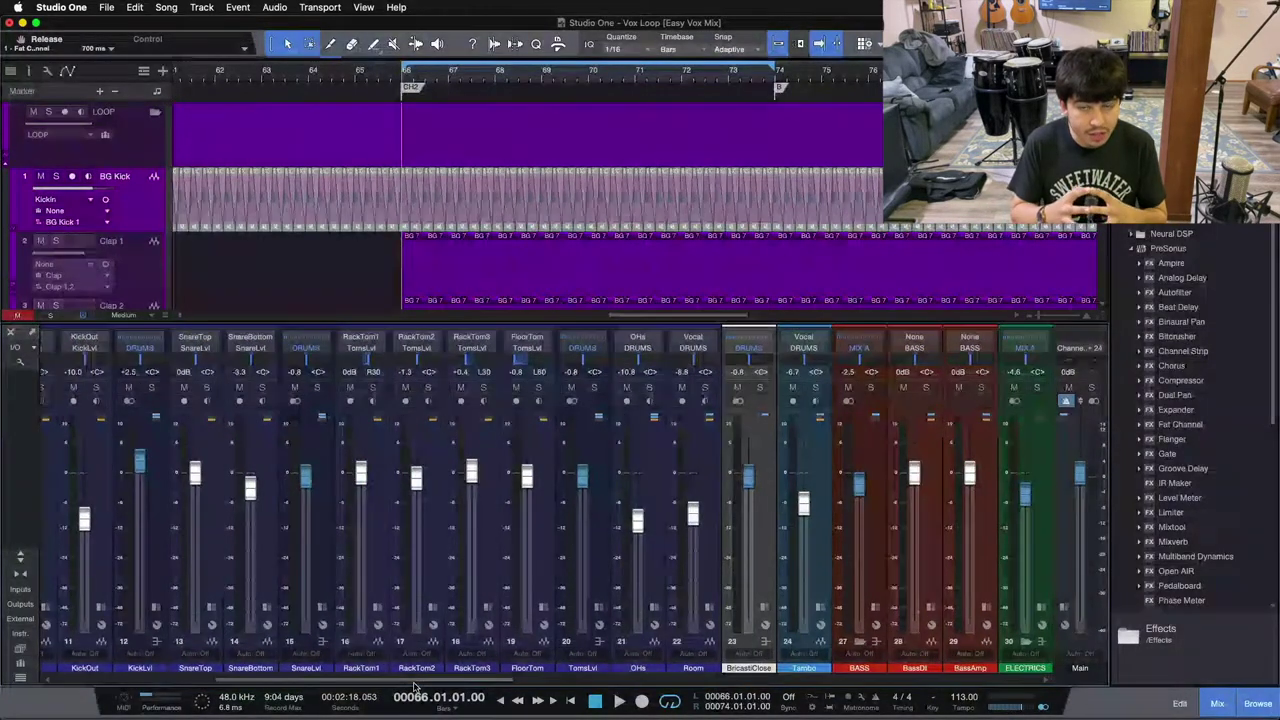
{"action": "left_click_drag", "start_coordinate": [415, 686], "coordinate": [245, 686]}
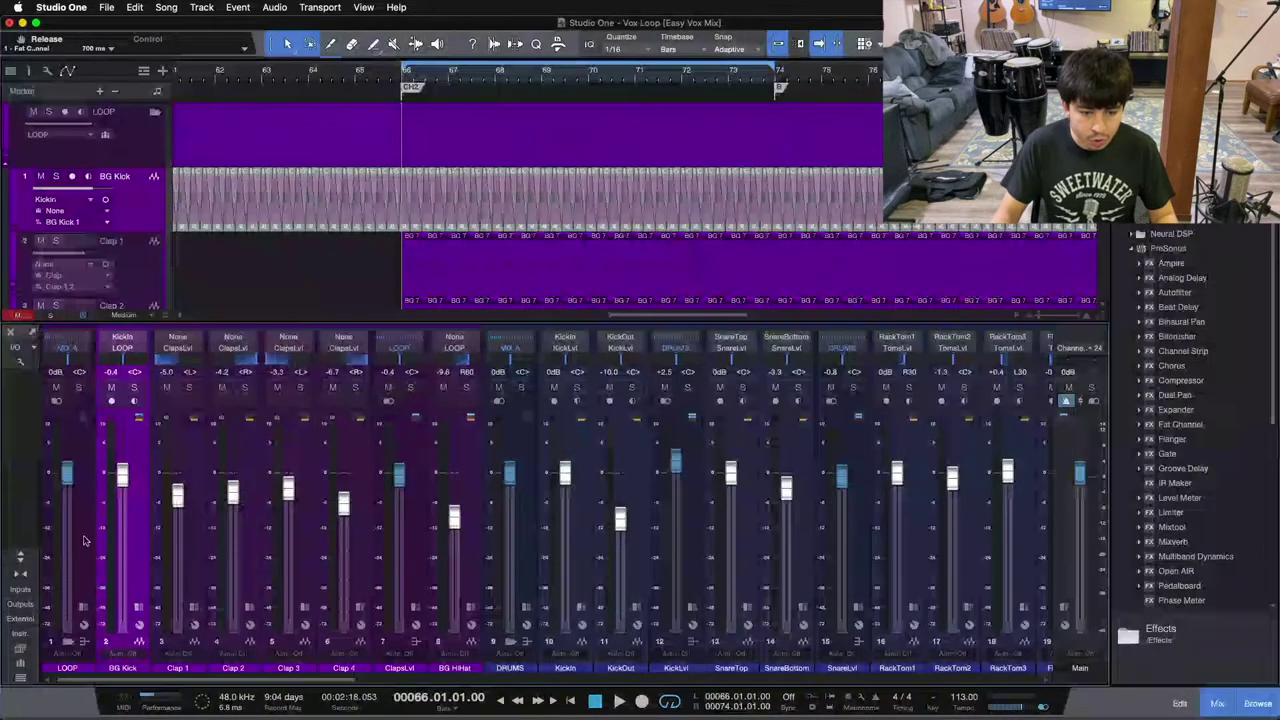
{"action": "left_click", "coordinate": [420, 562]}
{"action": "left_click", "coordinate": [455, 563]}
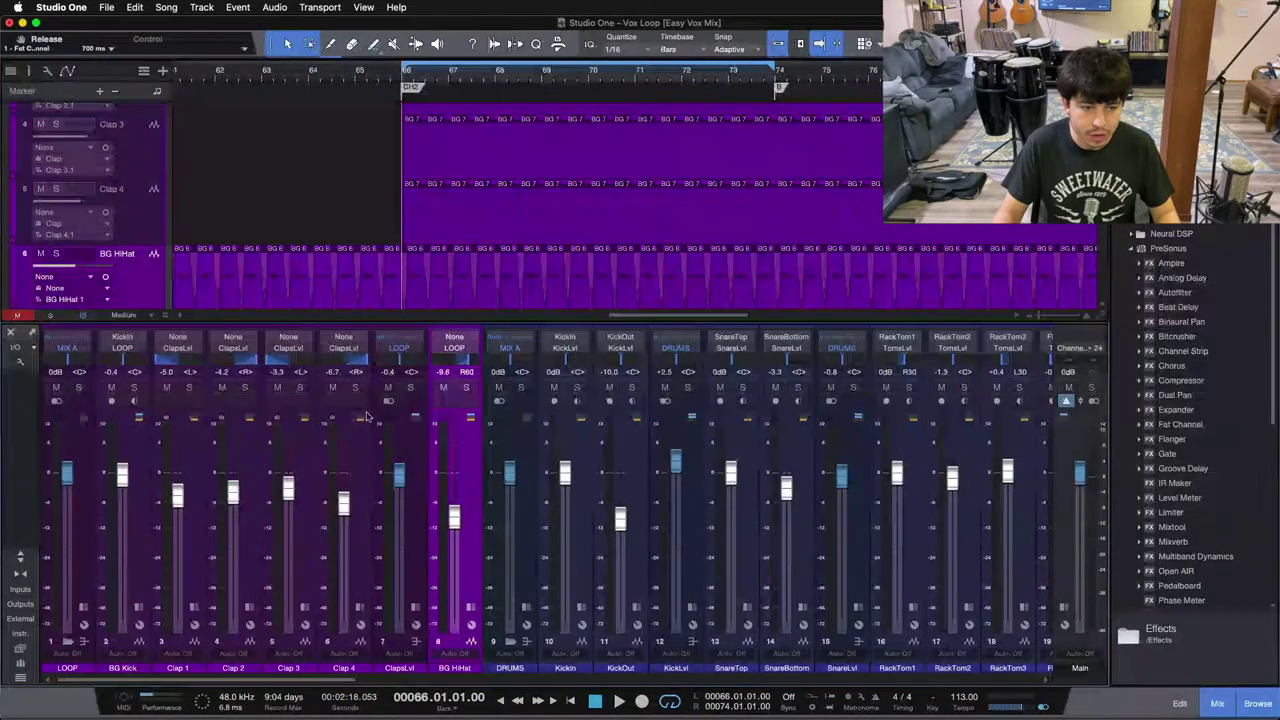
{"action": "left_click", "coordinate": [82, 461]}
- Examine the DRUMS bus and the bass channels, selecting BassAmp and the BASS bus
{"action": "left_click_drag", "start_coordinate": [95, 680], "coordinate": [310, 680]}
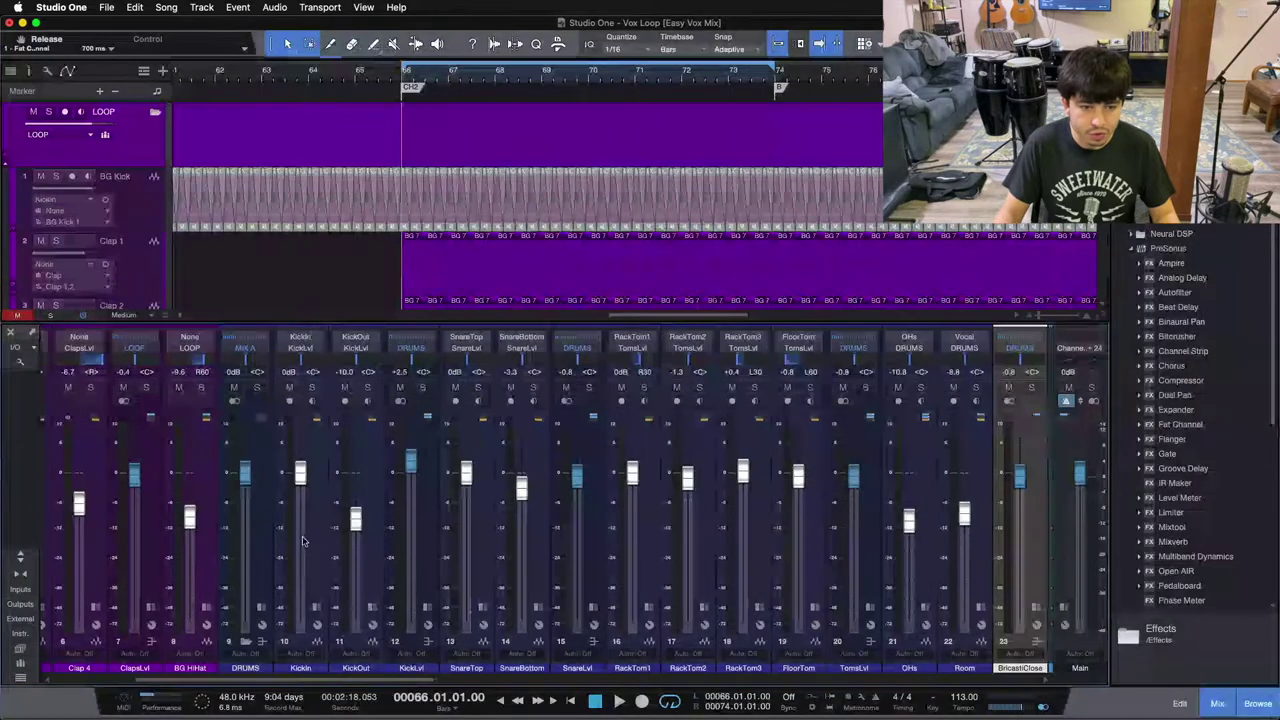
{"action": "left_click", "coordinate": [263, 518]}
{"action": "left_click_drag", "start_coordinate": [279, 678], "coordinate": [515, 657]}
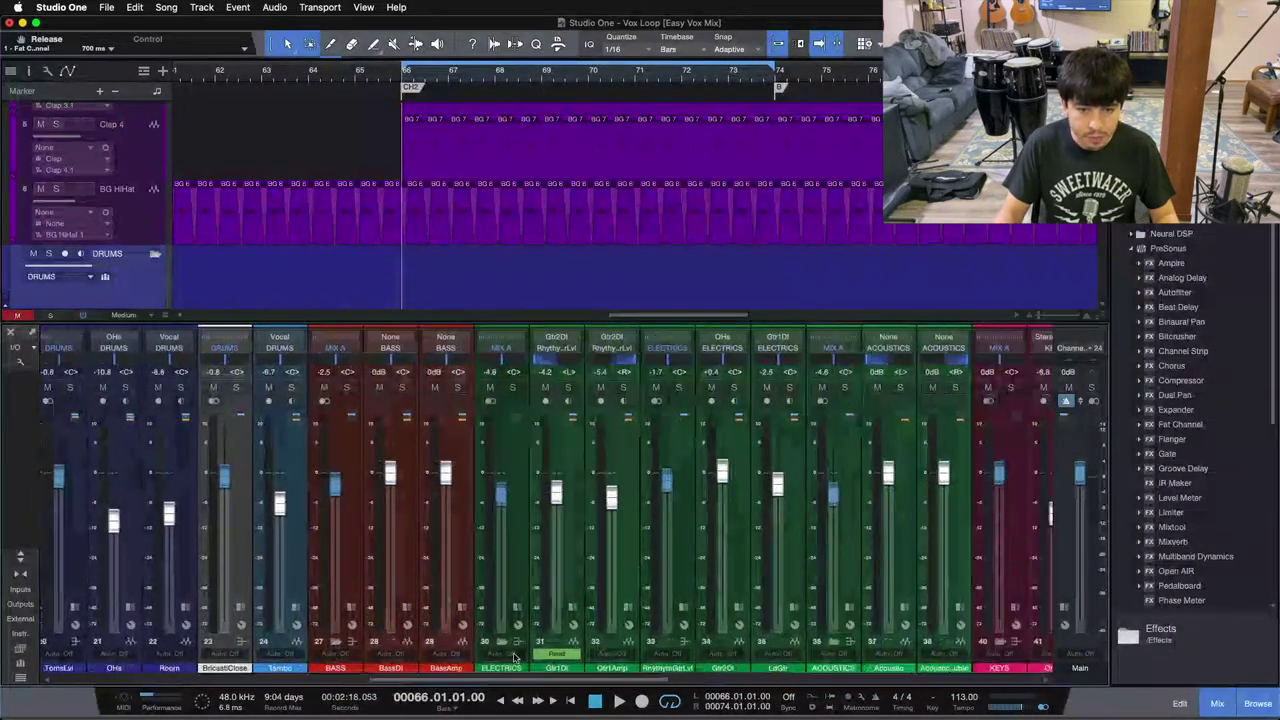
{"action": "left_click", "coordinate": [395, 540]}
{"action": "left_click", "coordinate": [456, 535]}
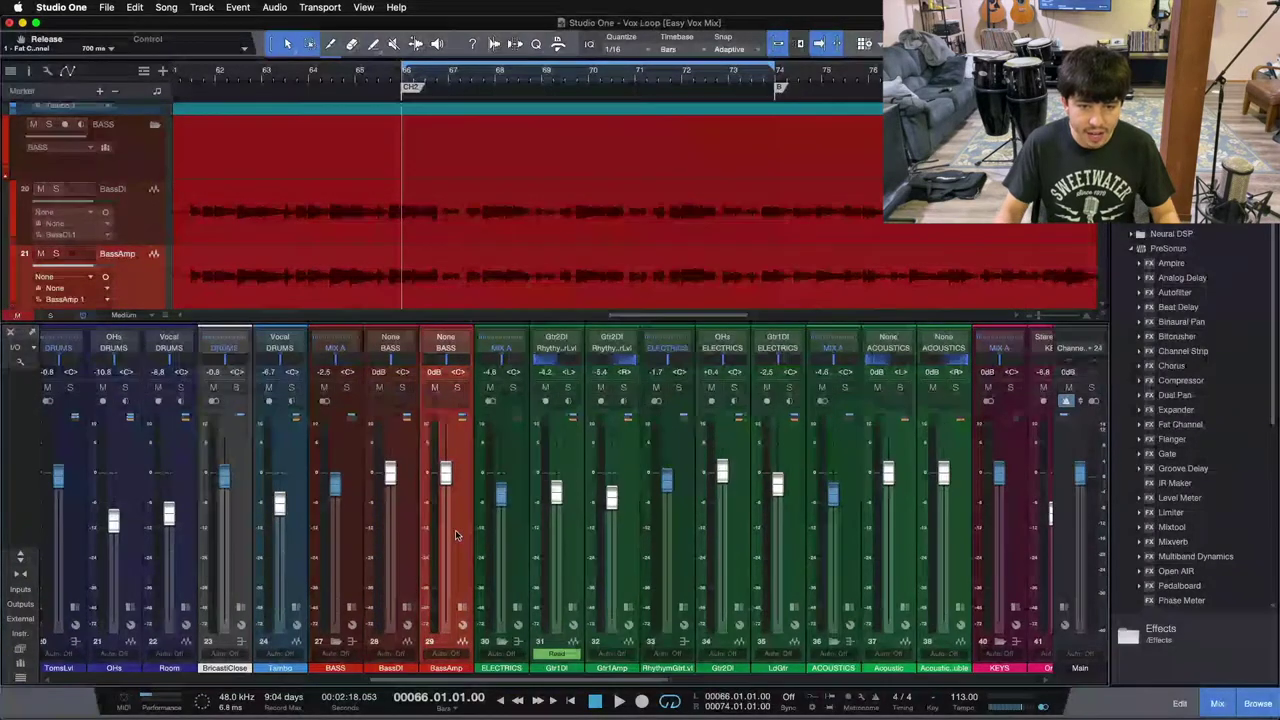
{"action": "left_click", "coordinate": [355, 545]}
- Examine the electric guitar channels Gtr1DI and LdGtr and their ELECTRICS bus
{"action": "left_click", "coordinate": [577, 542]}
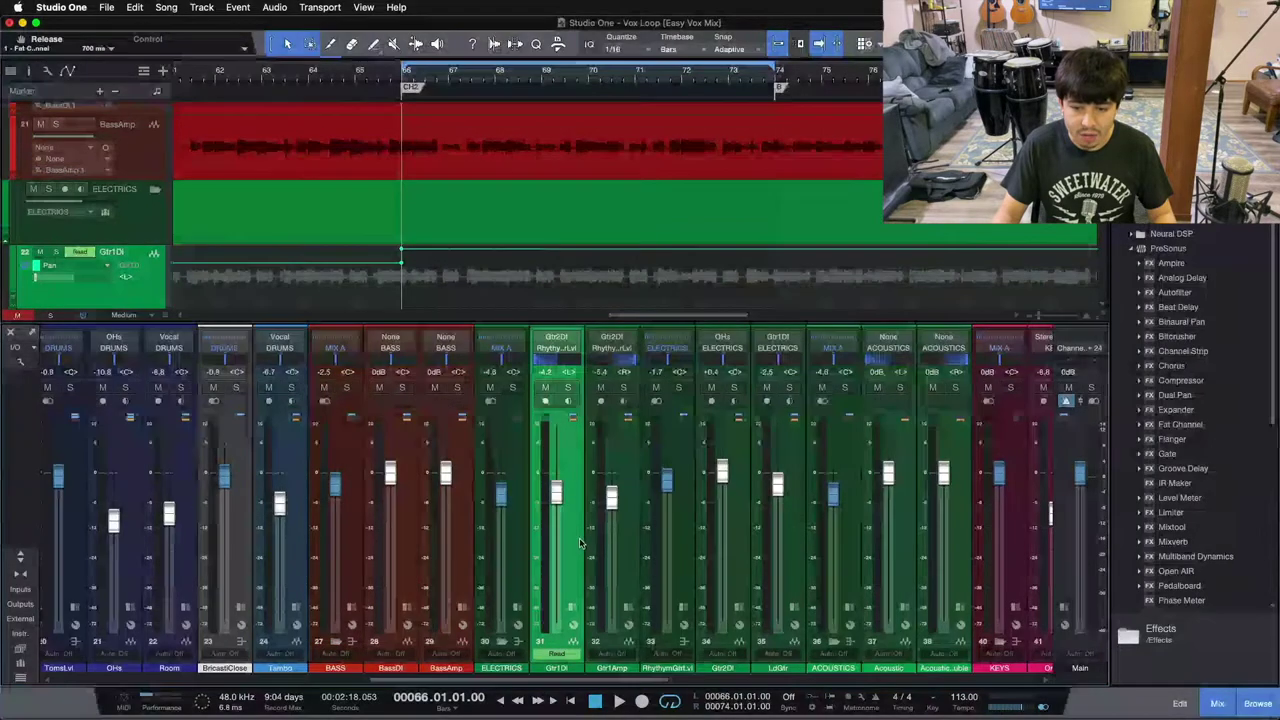
{"action": "left_click", "coordinate": [795, 541]}
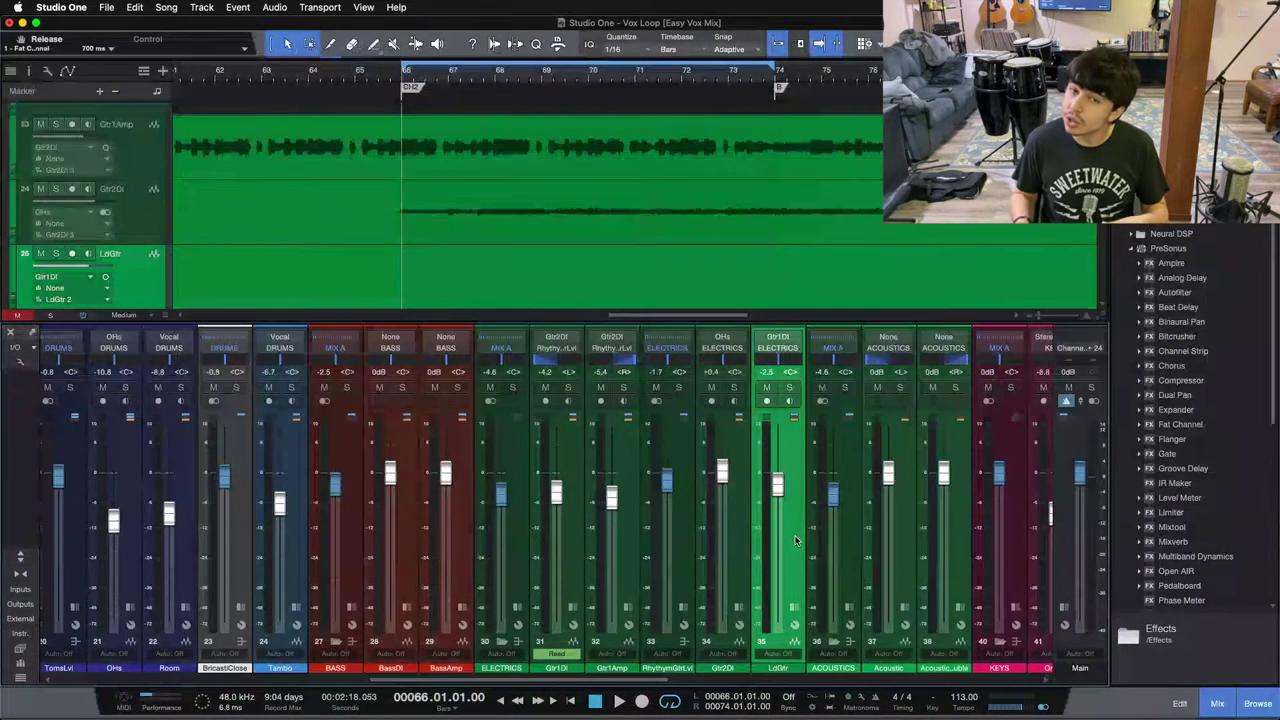
{"action": "left_click", "coordinate": [497, 585]}
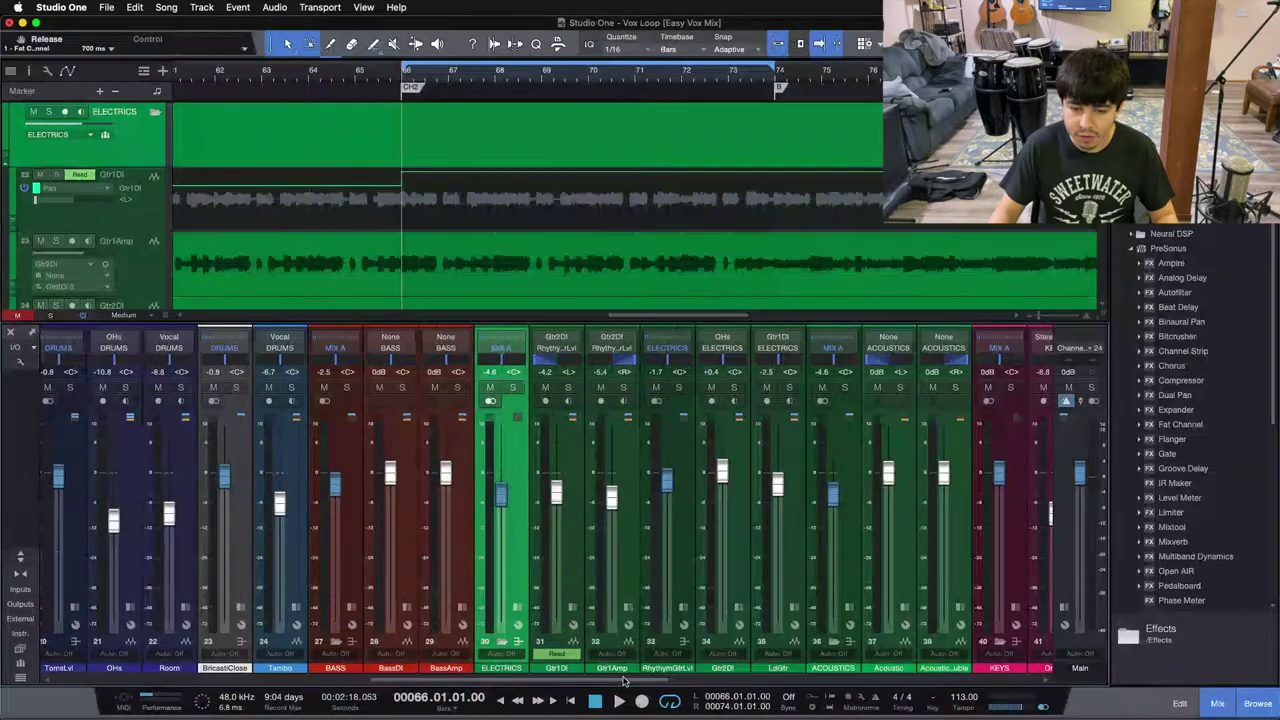
- Examine the doubled acoustic guitar channel and its ACOUSTICS bus
{"action": "scroll", "coordinate": [797, 684], "scroll_direction": "right", "scroll_amount": 5}
{"action": "left_click", "coordinate": [487, 521]}
{"action": "left_click", "coordinate": [487, 521]}
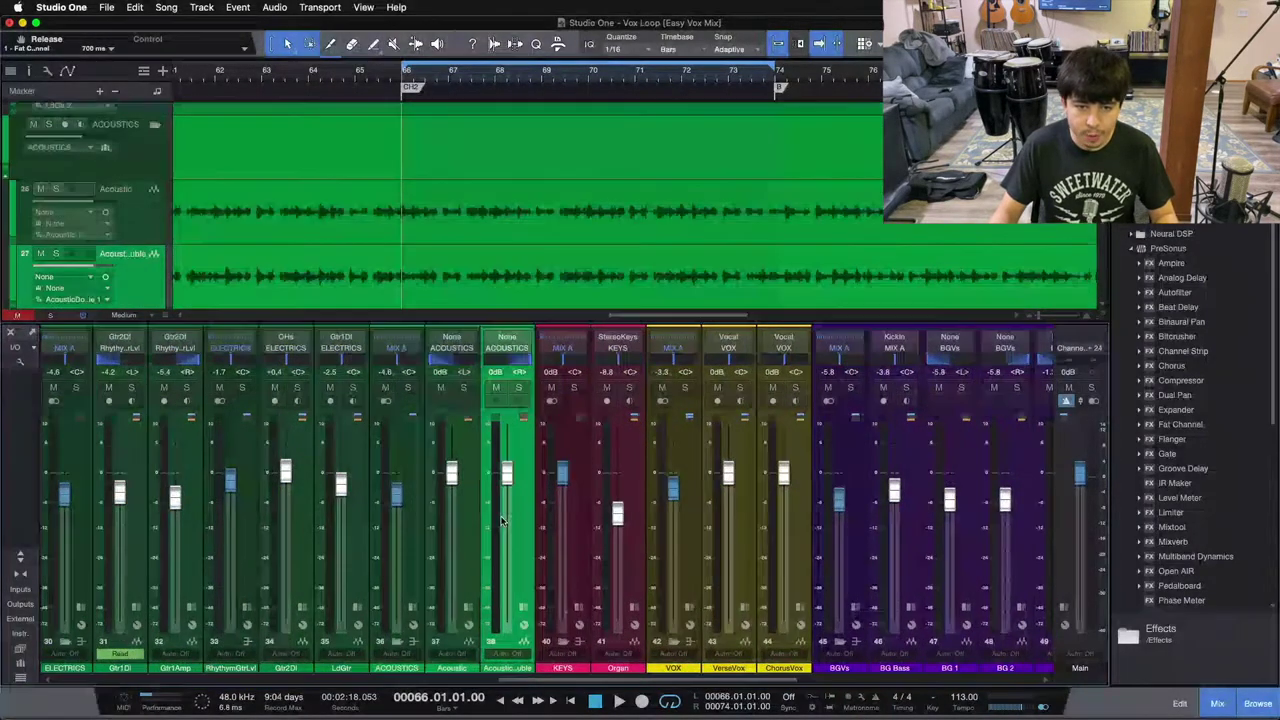
{"action": "left_click", "coordinate": [406, 524]}
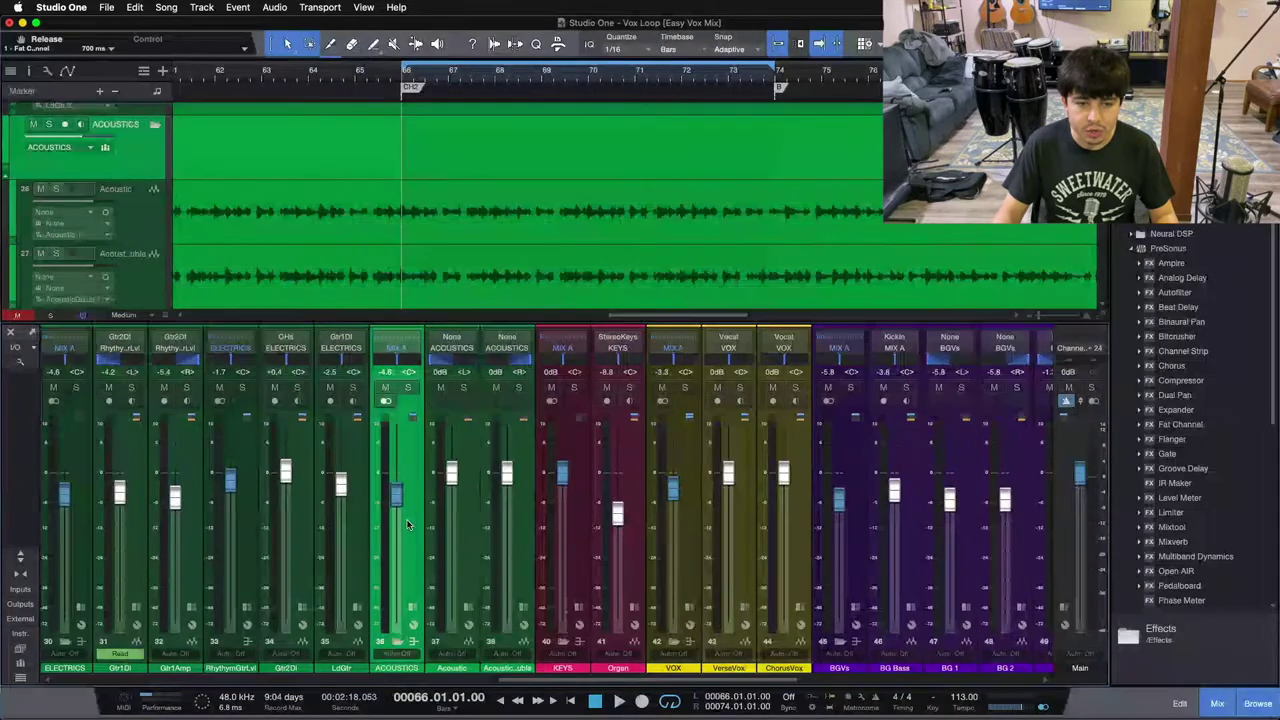
- Examine the Organ channel and the KEYS bus it feeds
{"action": "left_click", "coordinate": [625, 537]}
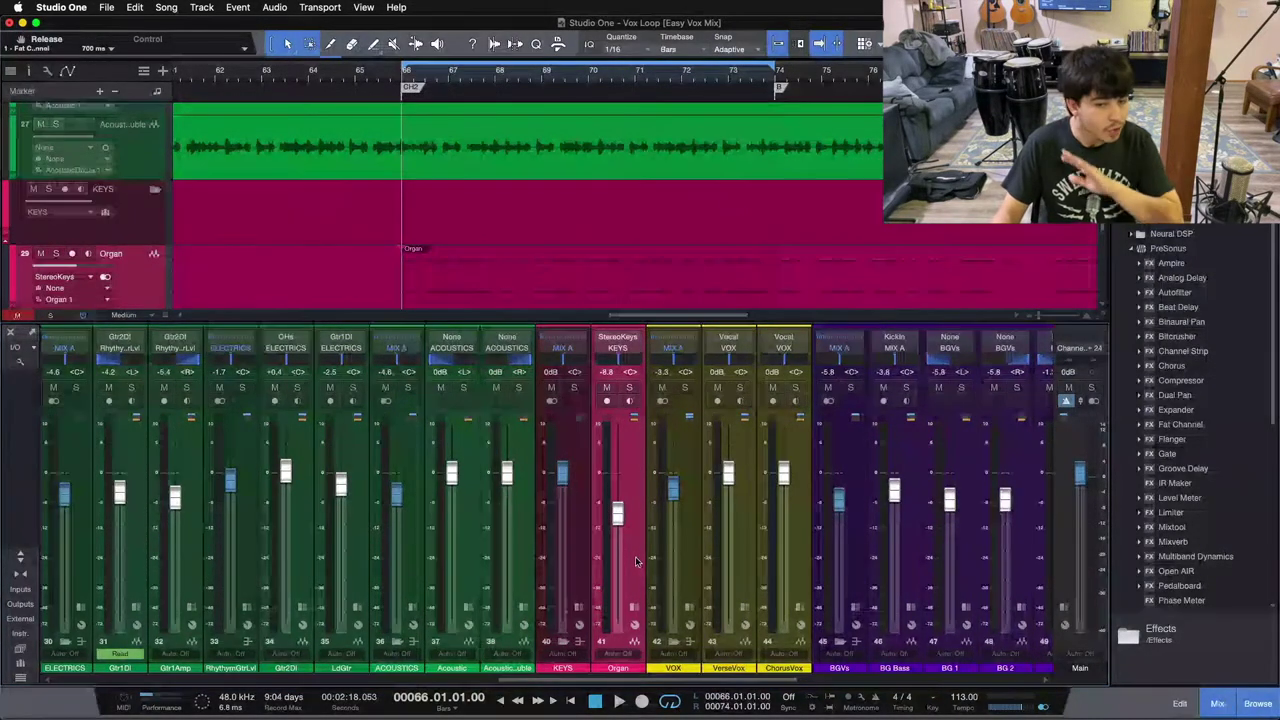
{"action": "left_click", "coordinate": [575, 549]}
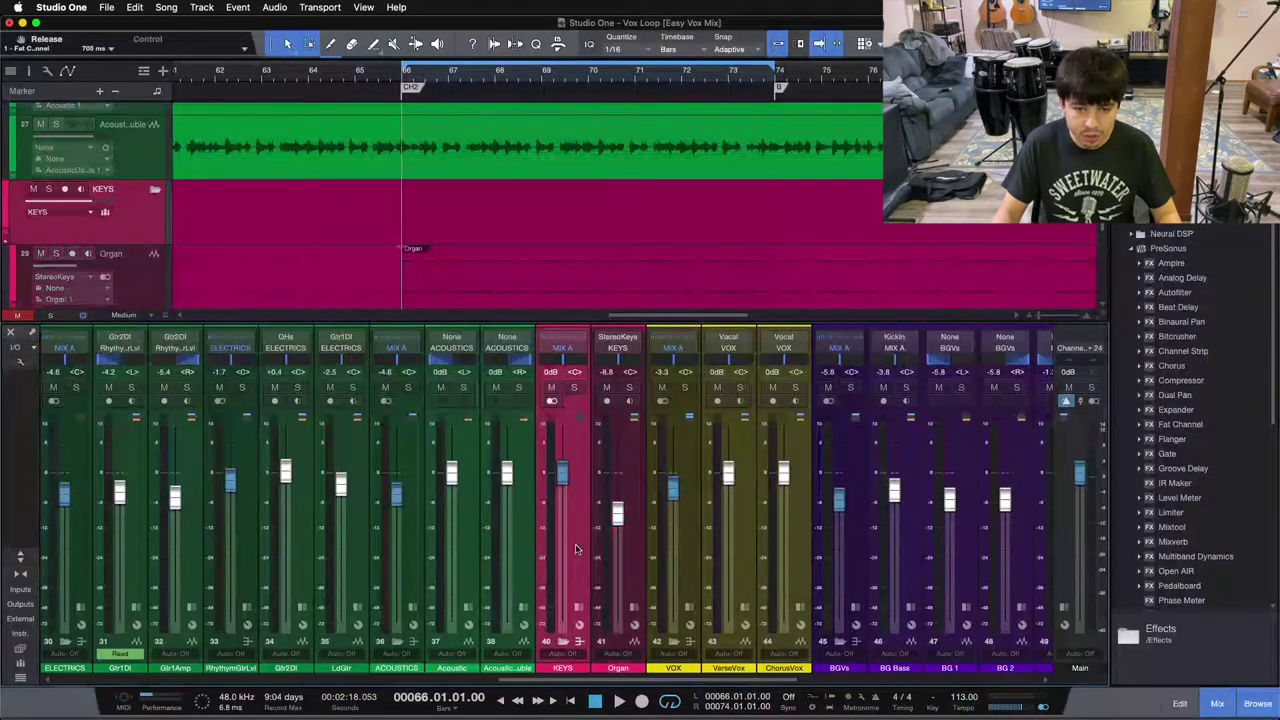
{"action": "left_click", "coordinate": [632, 545]}
{"action": "left_click", "coordinate": [584, 541]}
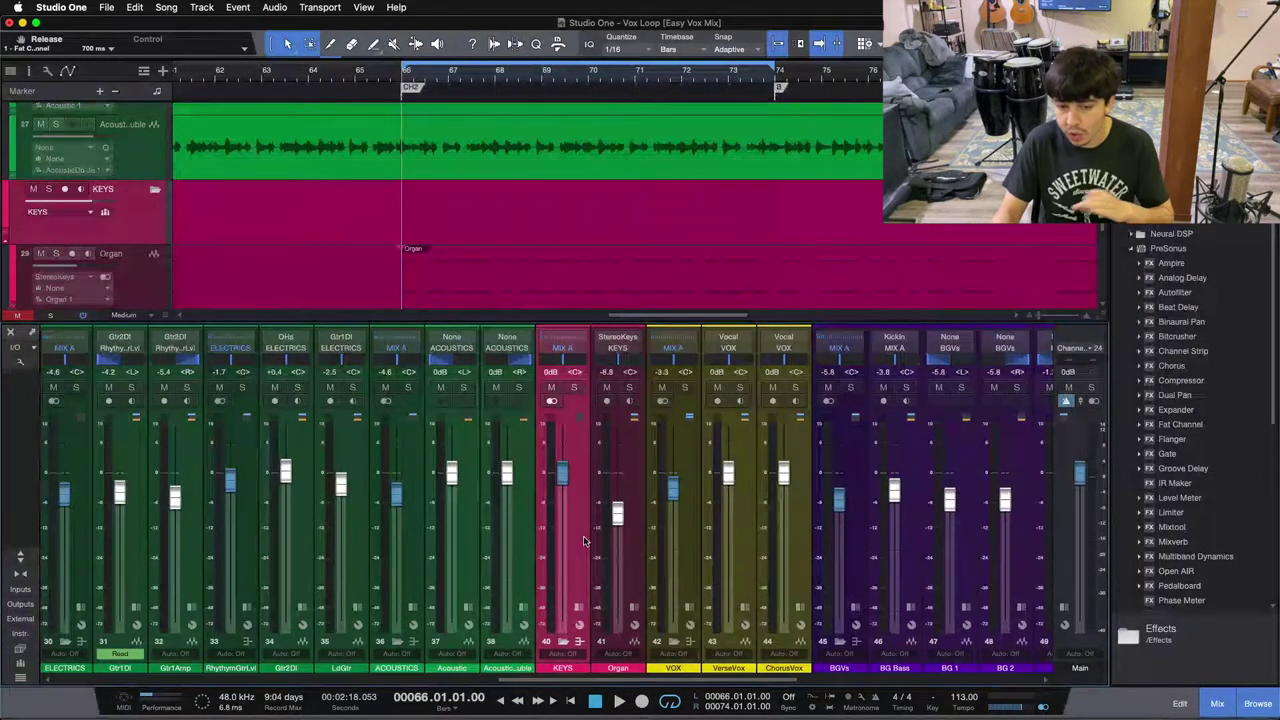
- Examine the VerseVox and ChorusVox channels and the VOX bus they feed
{"action": "left_click", "coordinate": [675, 565]}
{"action": "left_click", "coordinate": [733, 548]}
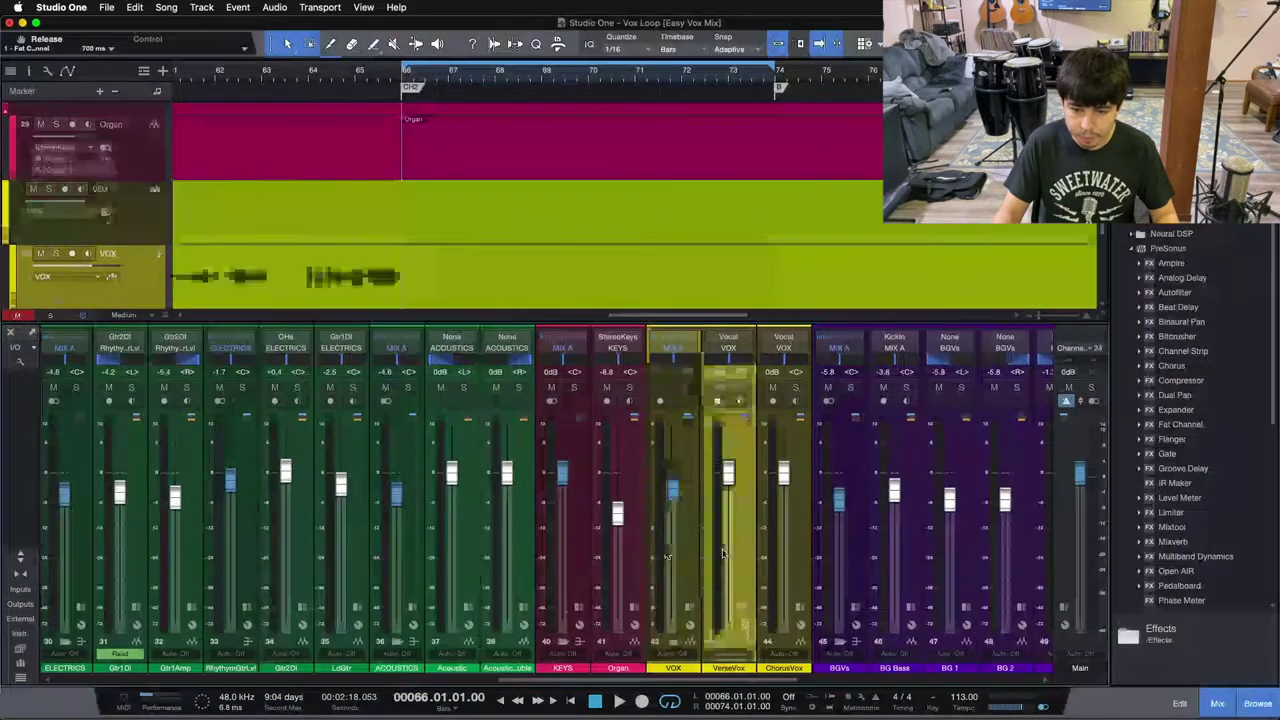
{"action": "left_click", "coordinate": [793, 531]}
{"action": "left_click", "coordinate": [687, 515]}
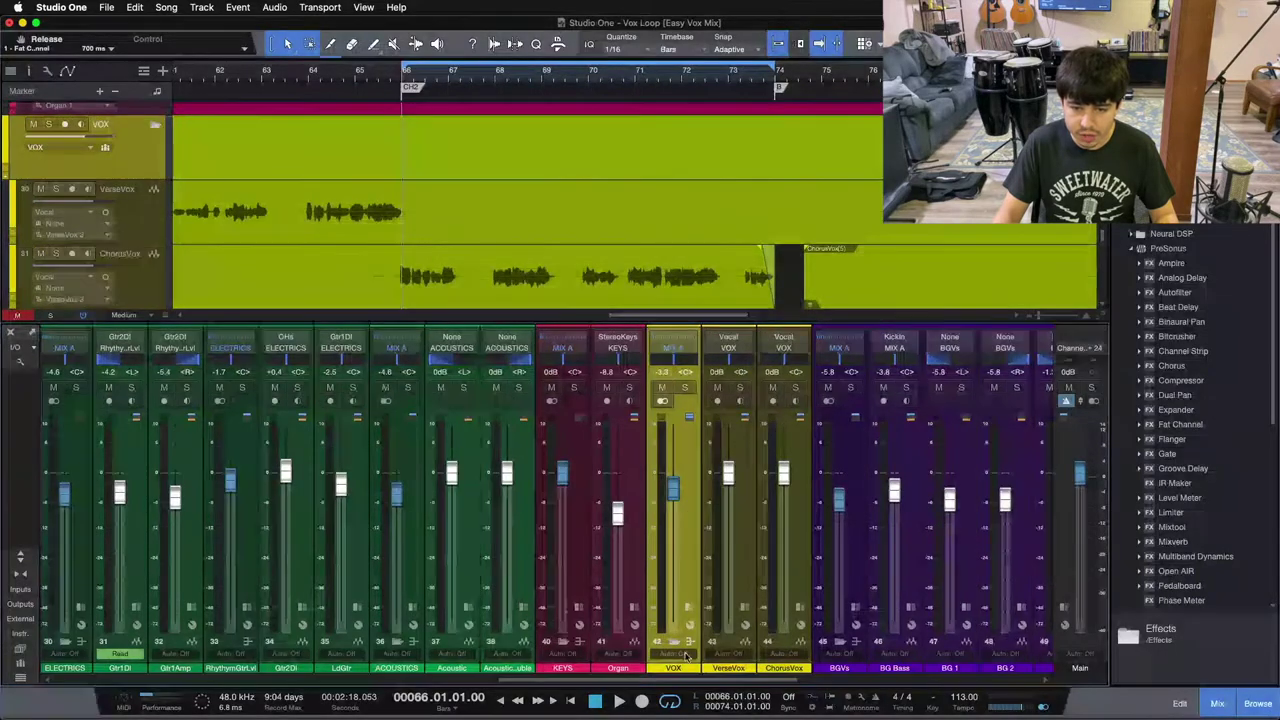
- Examine the background vocal channels, selecting BG Bass, BG 6, the BGVs bus and the BridgeBGVs bus
{"action": "scroll", "coordinate": [700, 560], "scroll_direction": "right", "scroll_amount": 5}
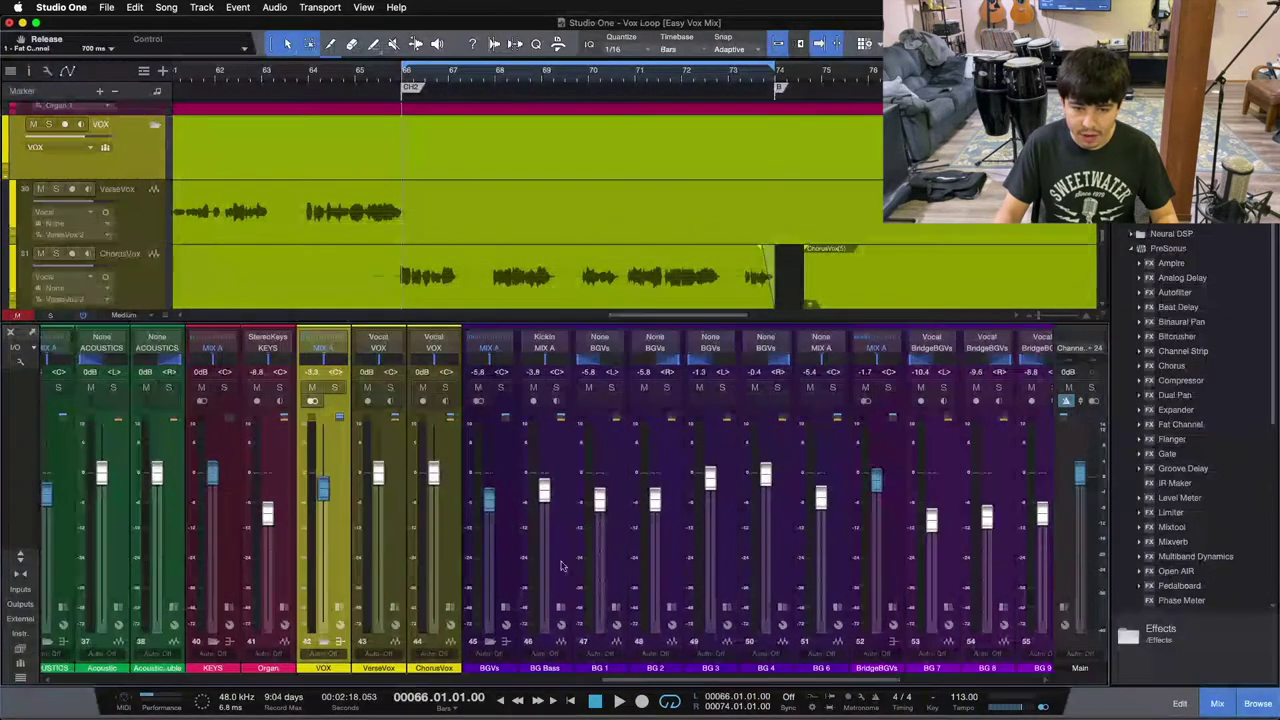
{"action": "scroll", "coordinate": [687, 672], "scroll_direction": "right", "scroll_amount": 3}
{"action": "scroll", "coordinate": [687, 672], "scroll_direction": "right", "scroll_amount": 2}
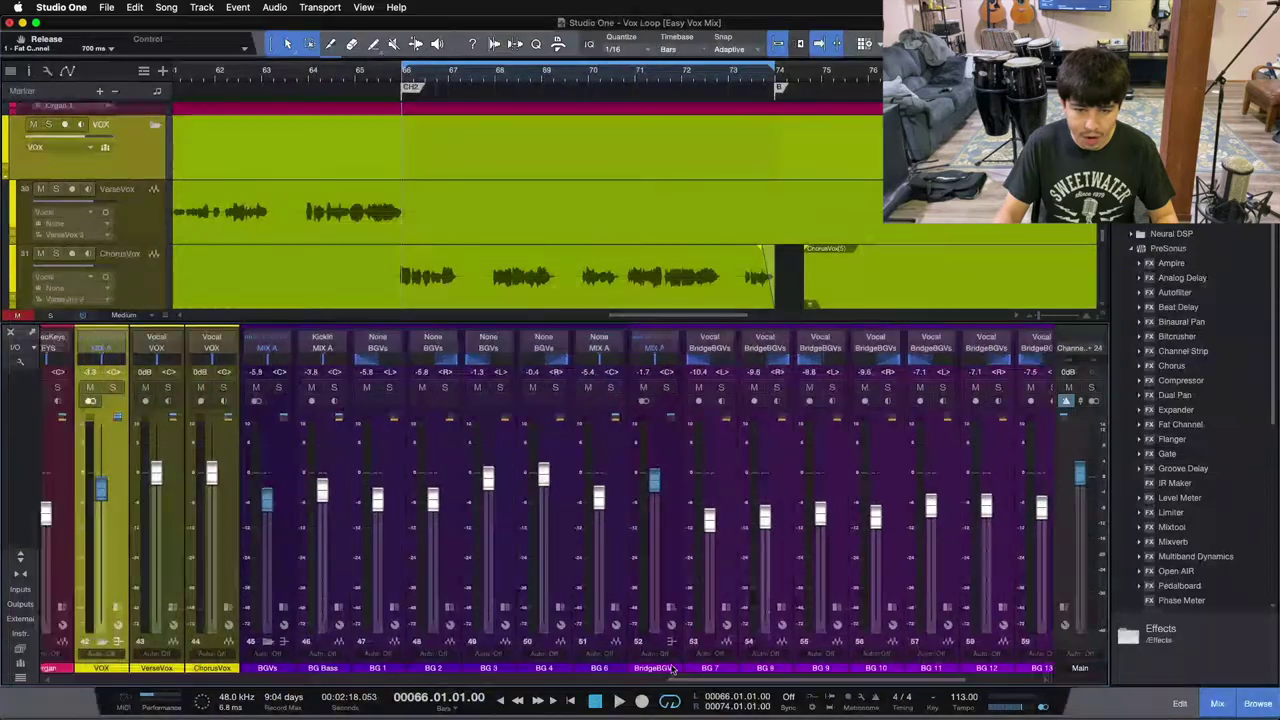
{"action": "left_click", "coordinate": [343, 530]}
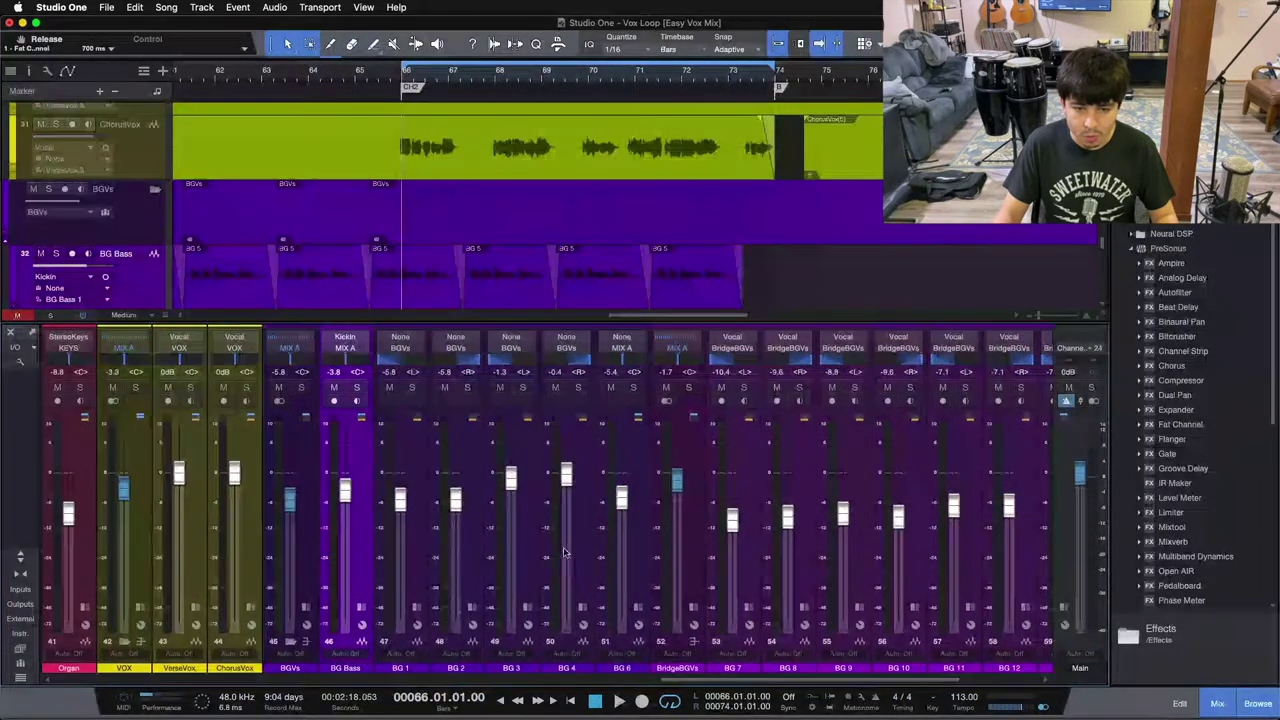
{"action": "left_click", "coordinate": [634, 535]}
{"action": "left_click", "coordinate": [351, 540]}
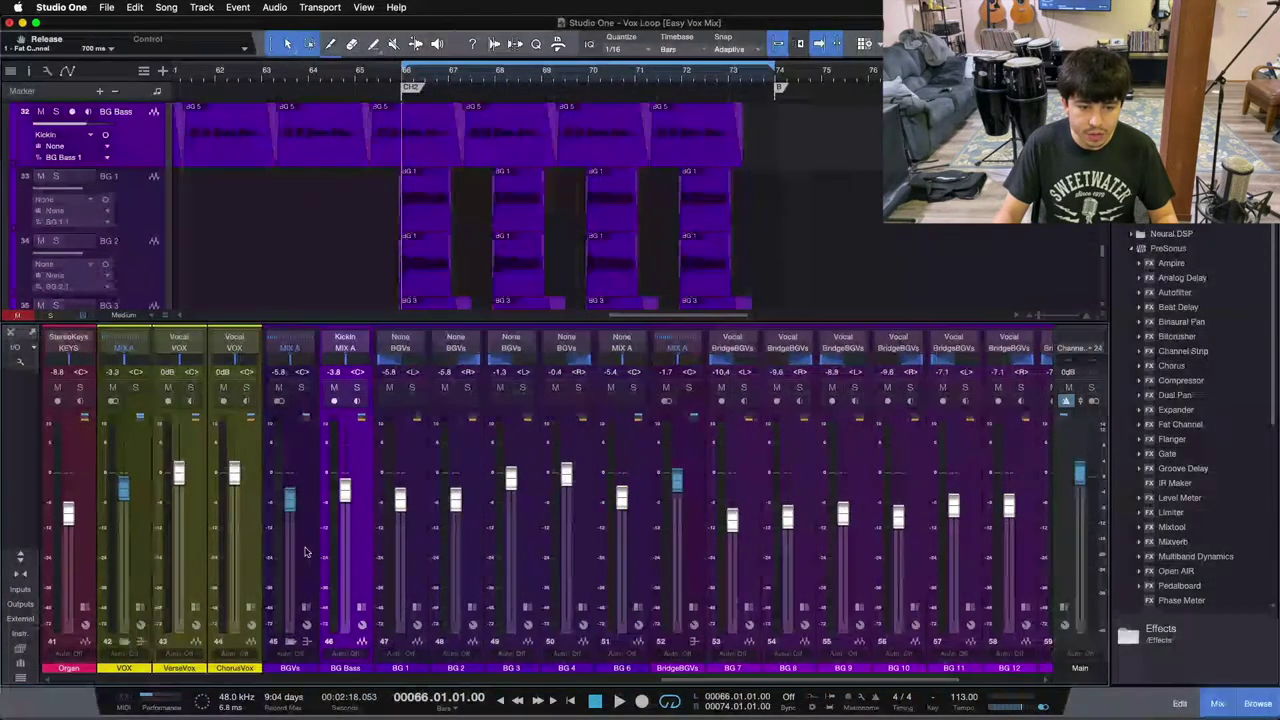
{"action": "left_click", "coordinate": [301, 550]}
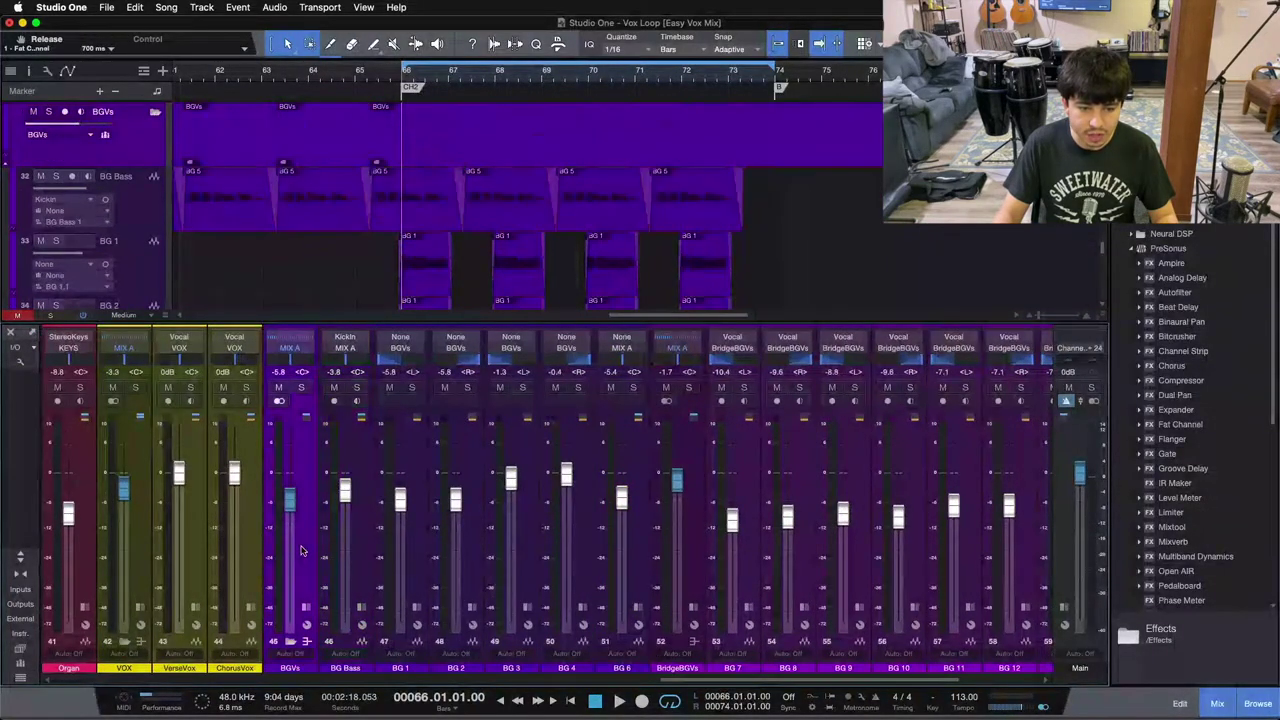
{"action": "left_click", "coordinate": [678, 575]}
{"action": "left_click_drag", "start_coordinate": [712, 681], "coordinate": [836, 681]}
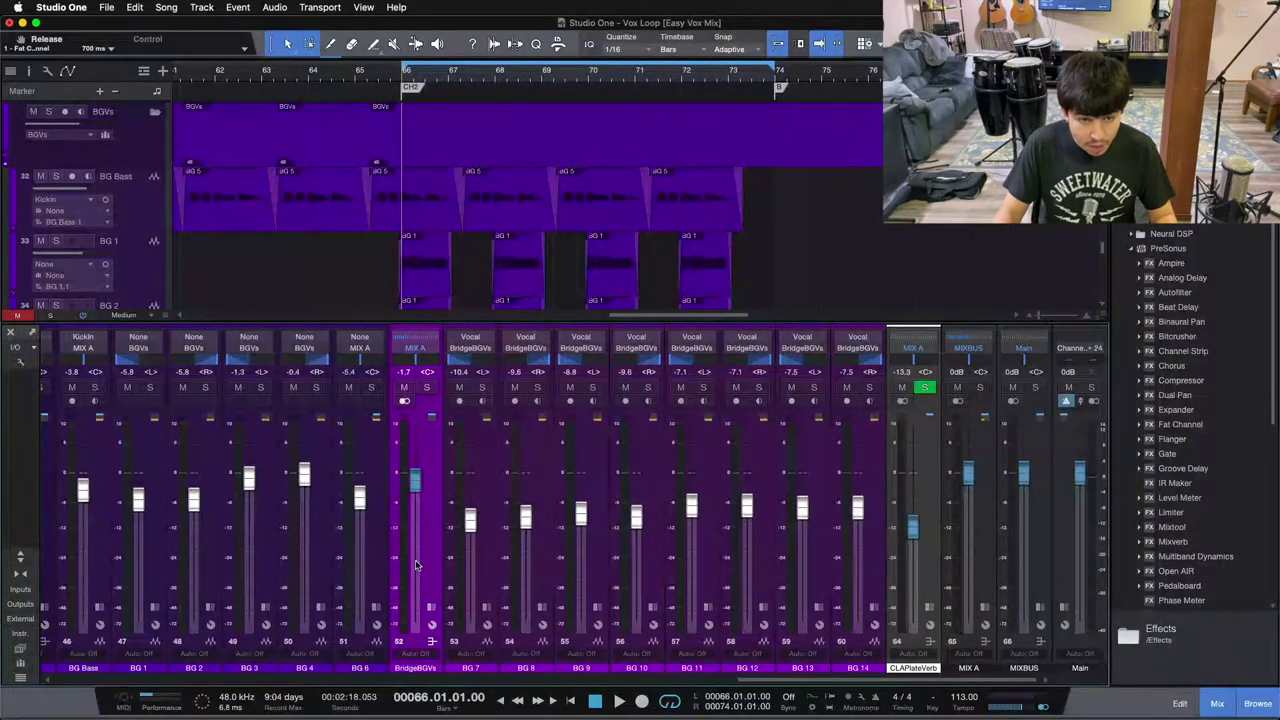
- Return to the lead vocal channels and select the VOX bus
{"action": "scroll", "coordinate": [653, 679], "scroll_direction": "left", "scroll_amount": 5}
{"action": "scroll", "coordinate": [653, 679], "scroll_direction": "left", "scroll_amount": 7}
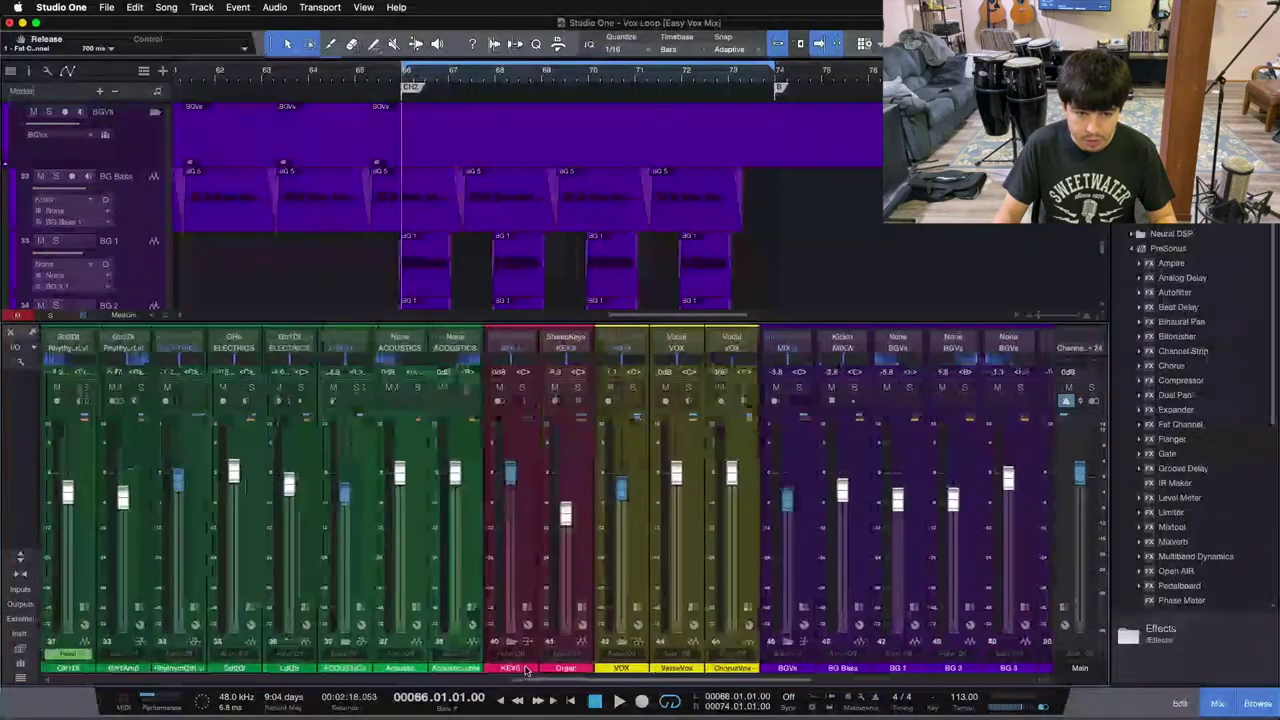
{"action": "left_click", "coordinate": [658, 562]}
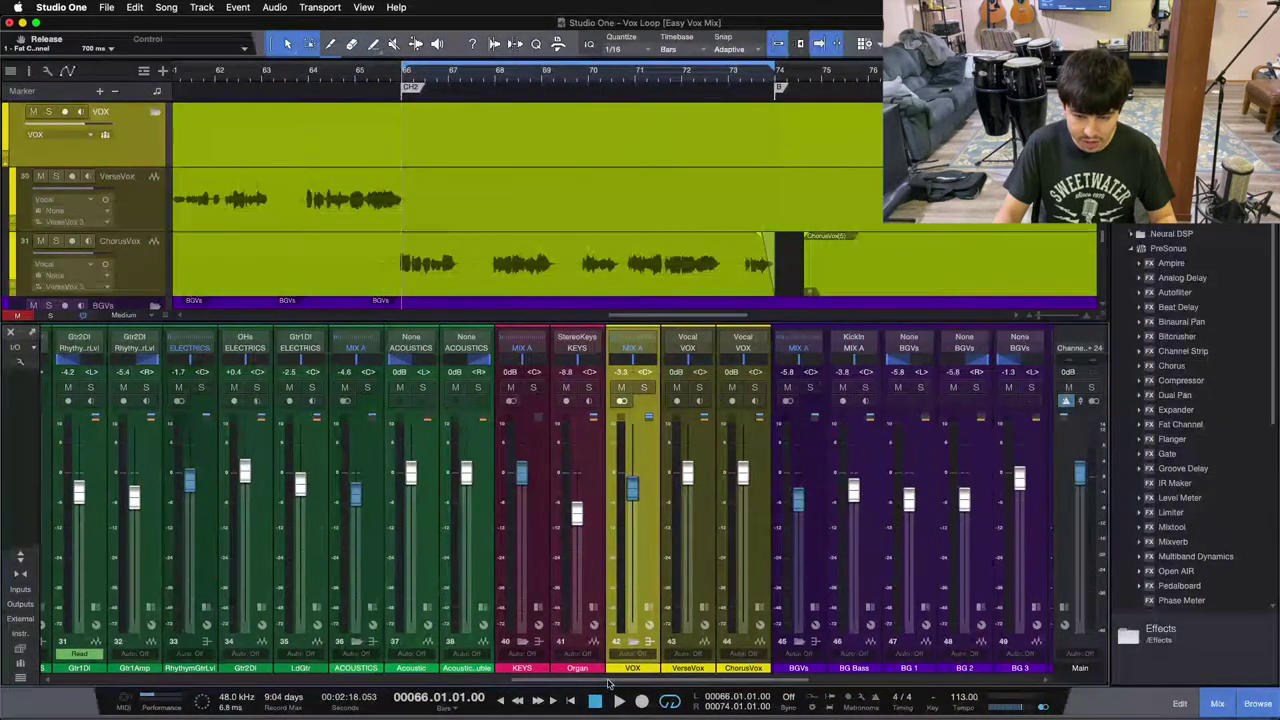
- Examine the Mix FX and inserts on the MIX A and MIXBUS buses, and the CLAPlateVerb channel's routing
{"action": "scroll", "coordinate": [609, 679], "scroll_direction": "right", "scroll_amount": 8}
{"action": "left_click", "coordinate": [990, 553]}
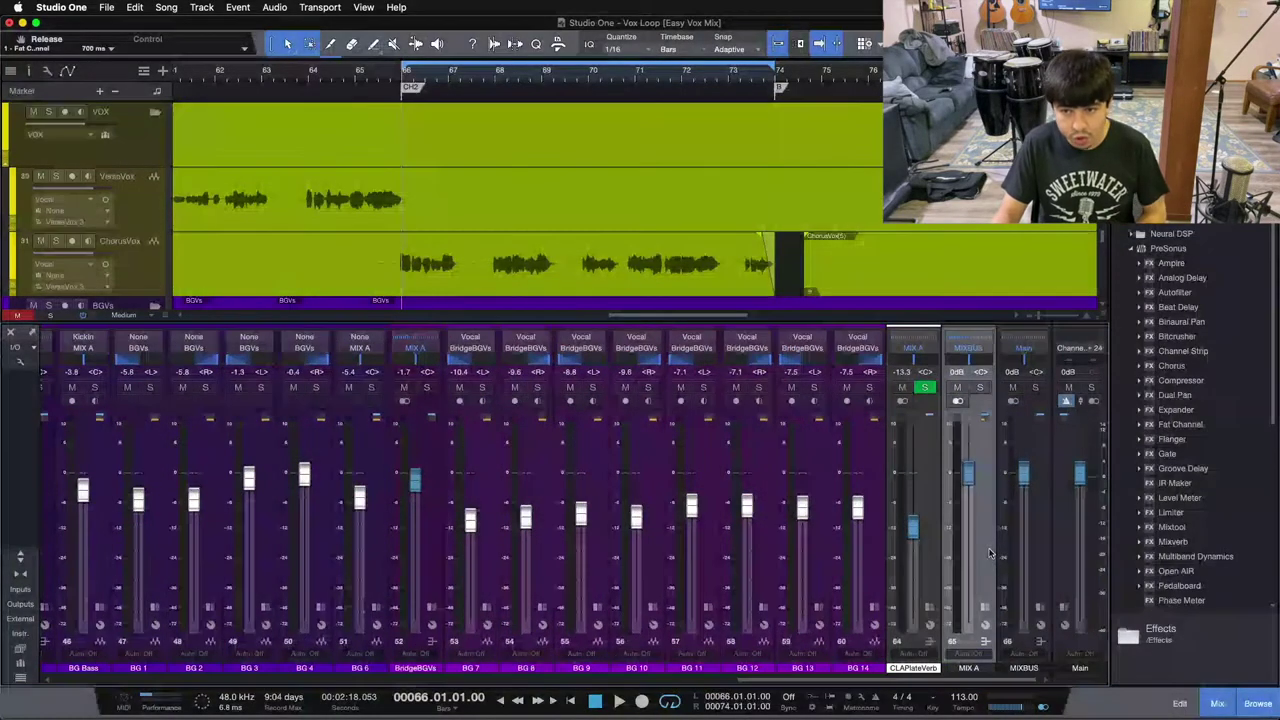
{"action": "left_click", "coordinate": [982, 610]}
{"action": "left_click", "coordinate": [970, 627]}
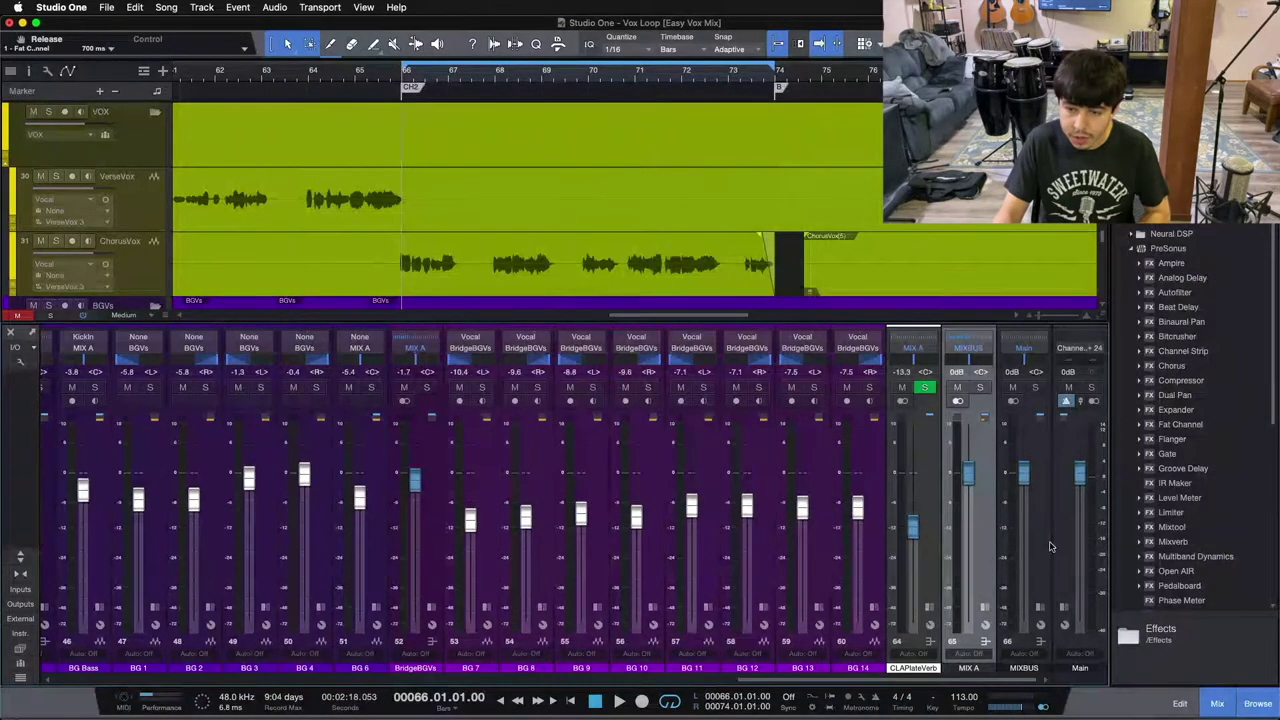
{"action": "left_click", "coordinate": [1040, 614]}
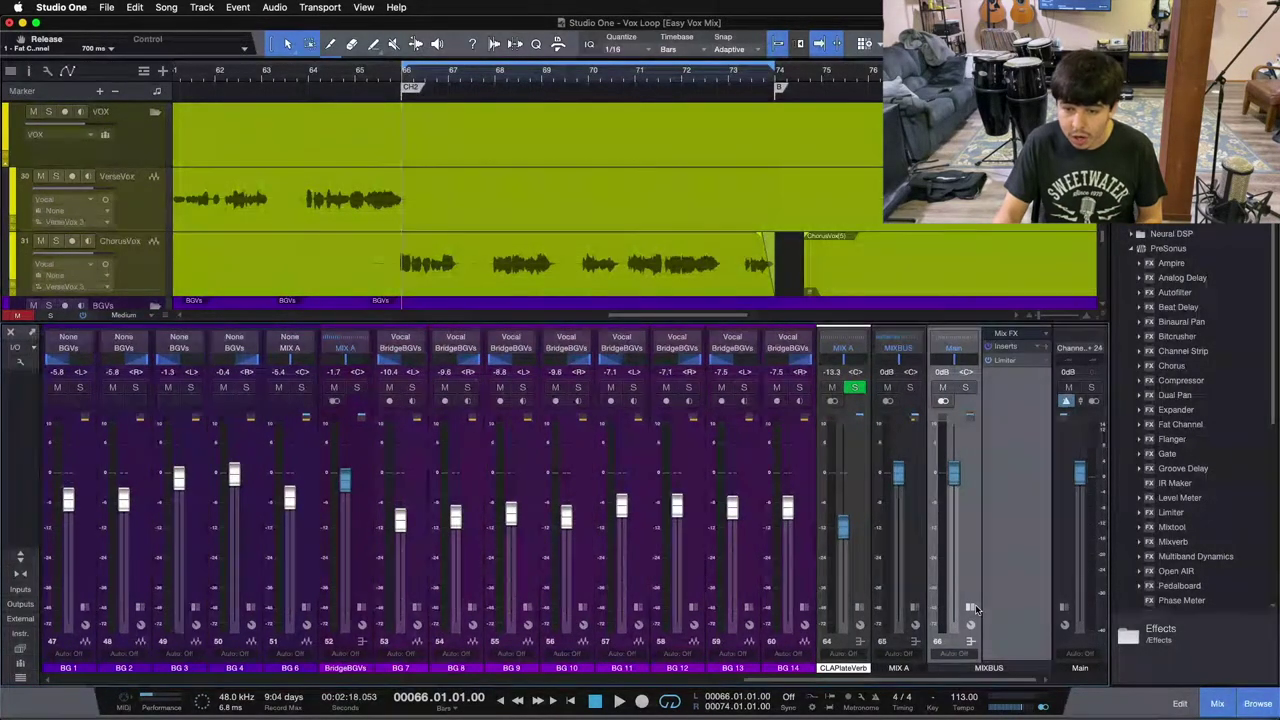
{"action": "left_click", "coordinate": [970, 627]}
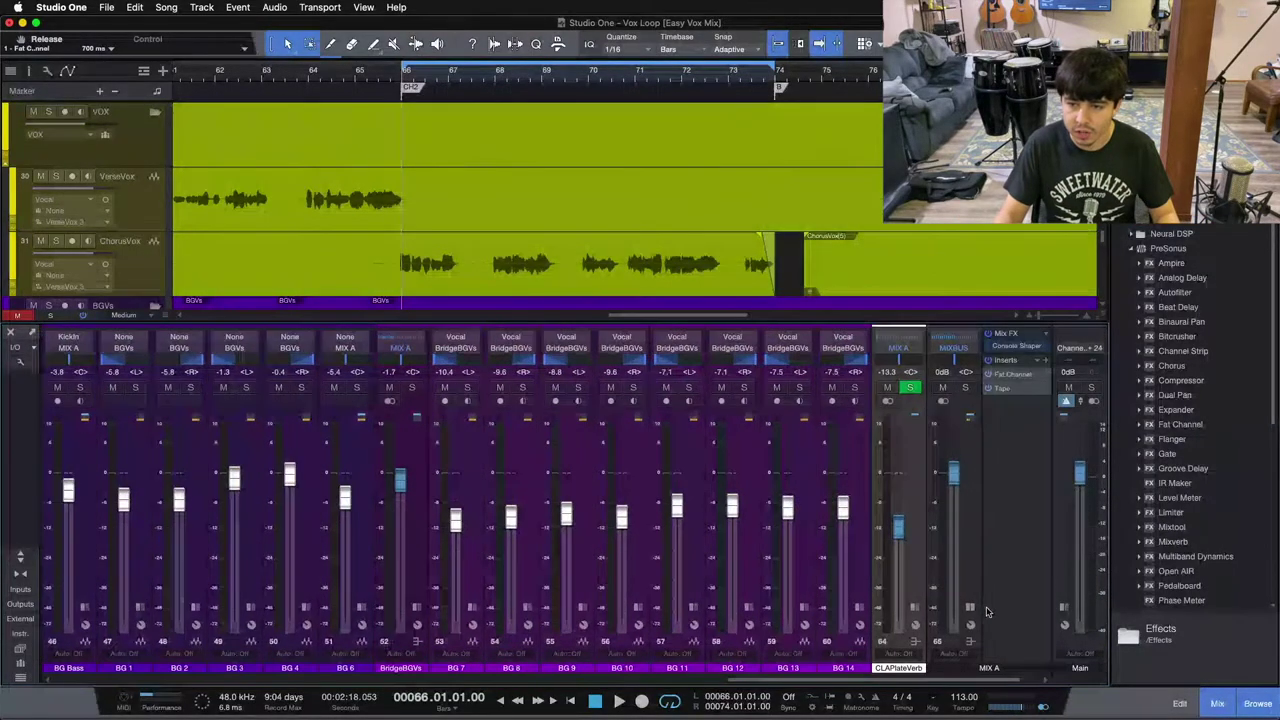
{"action": "left_click", "coordinate": [985, 610]}
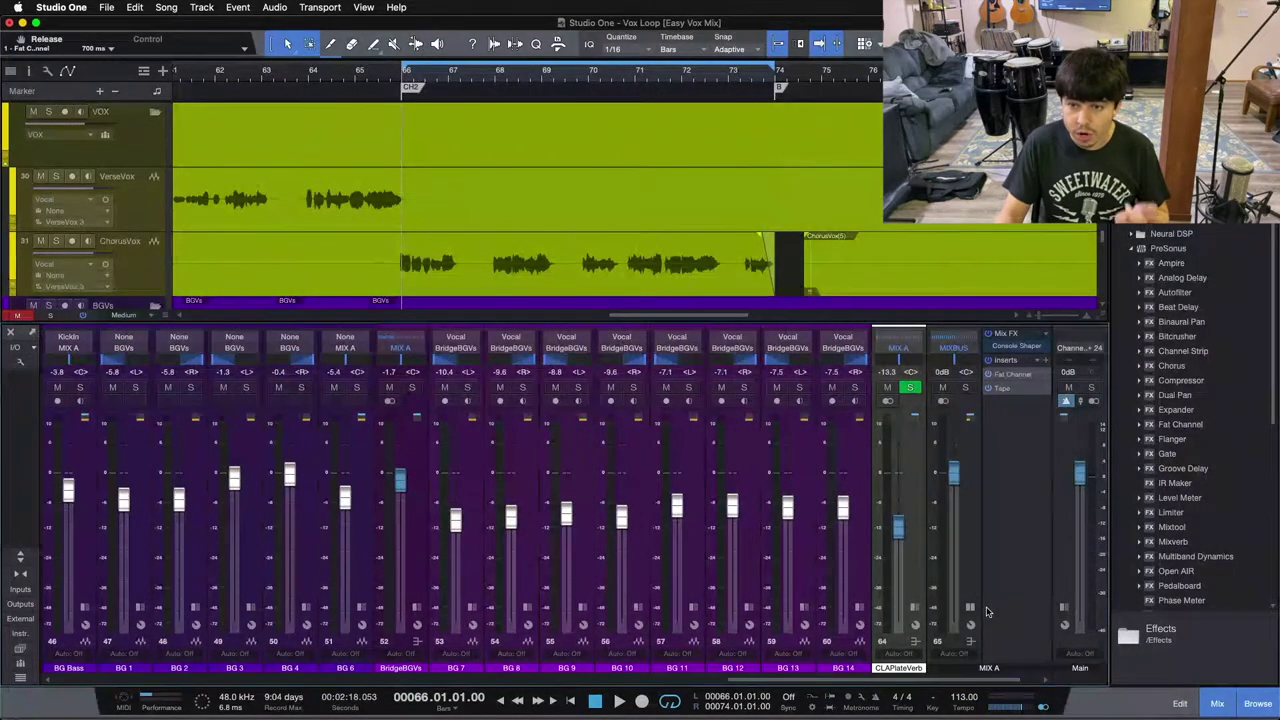
{"action": "left_click", "coordinate": [975, 612]}
{"action": "left_click", "coordinate": [968, 610]}
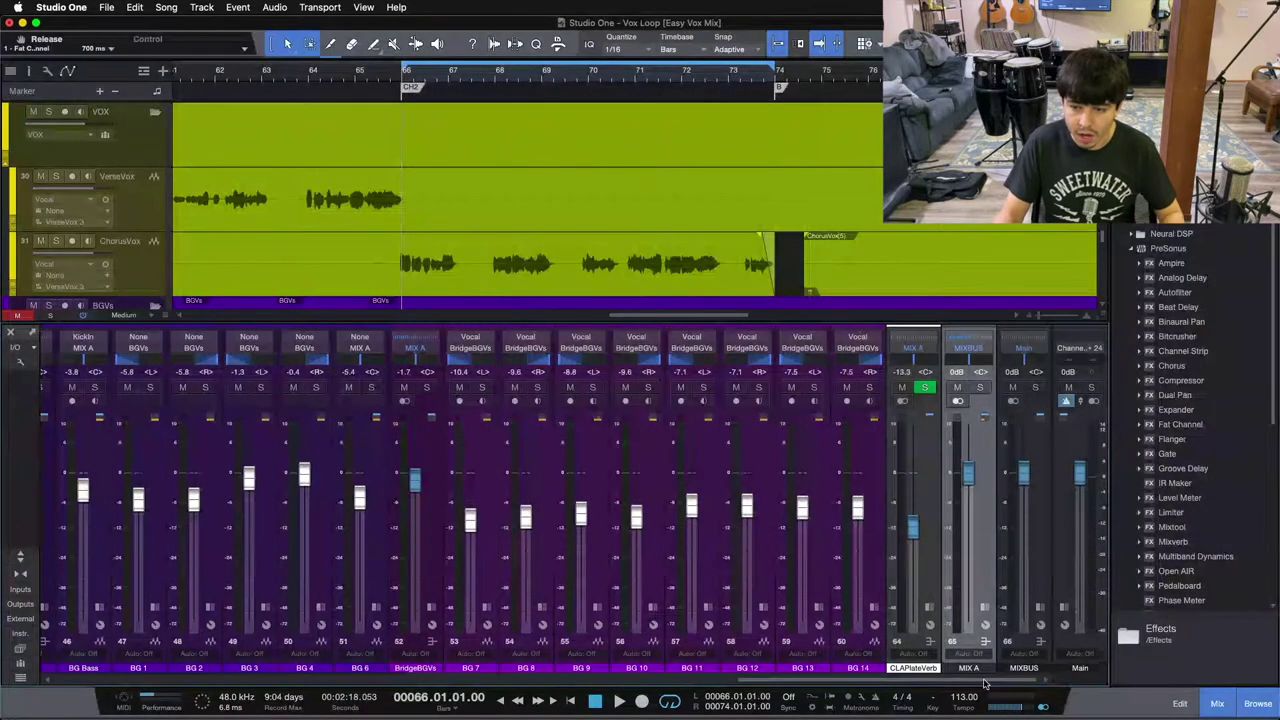
{"action": "left_click", "coordinate": [932, 558]}
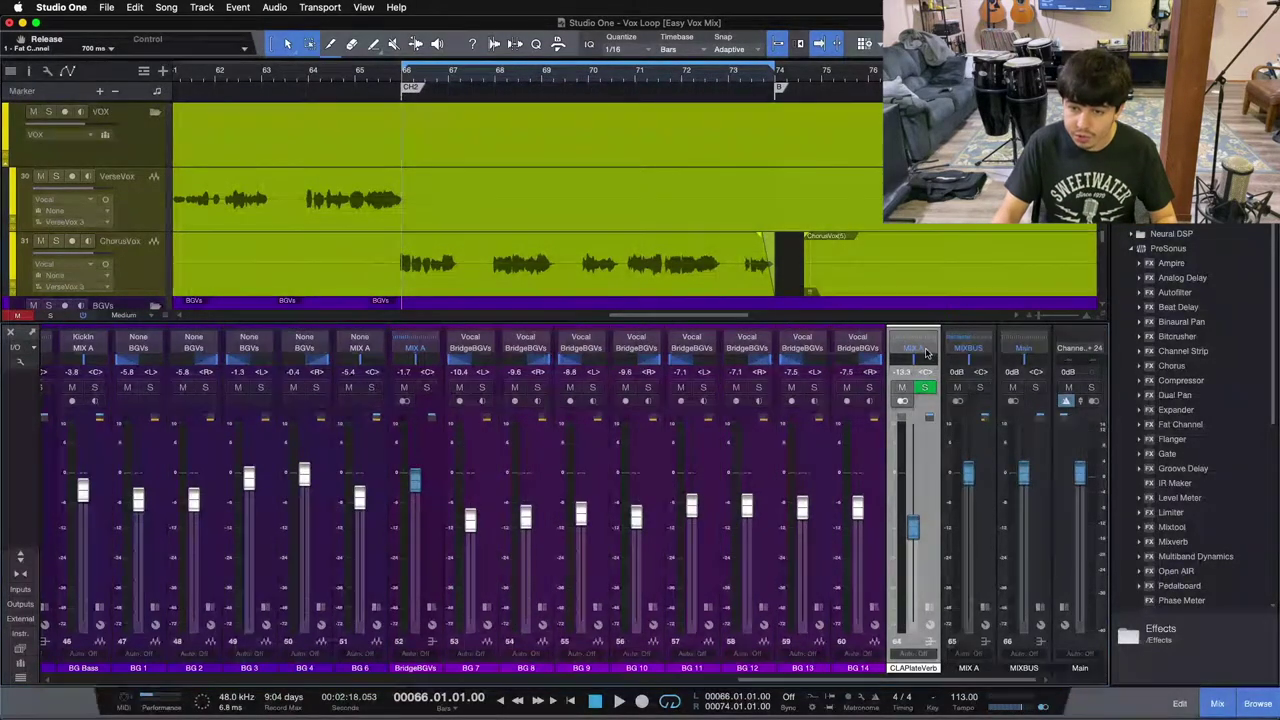
{"action": "left_click", "coordinate": [964, 580]}
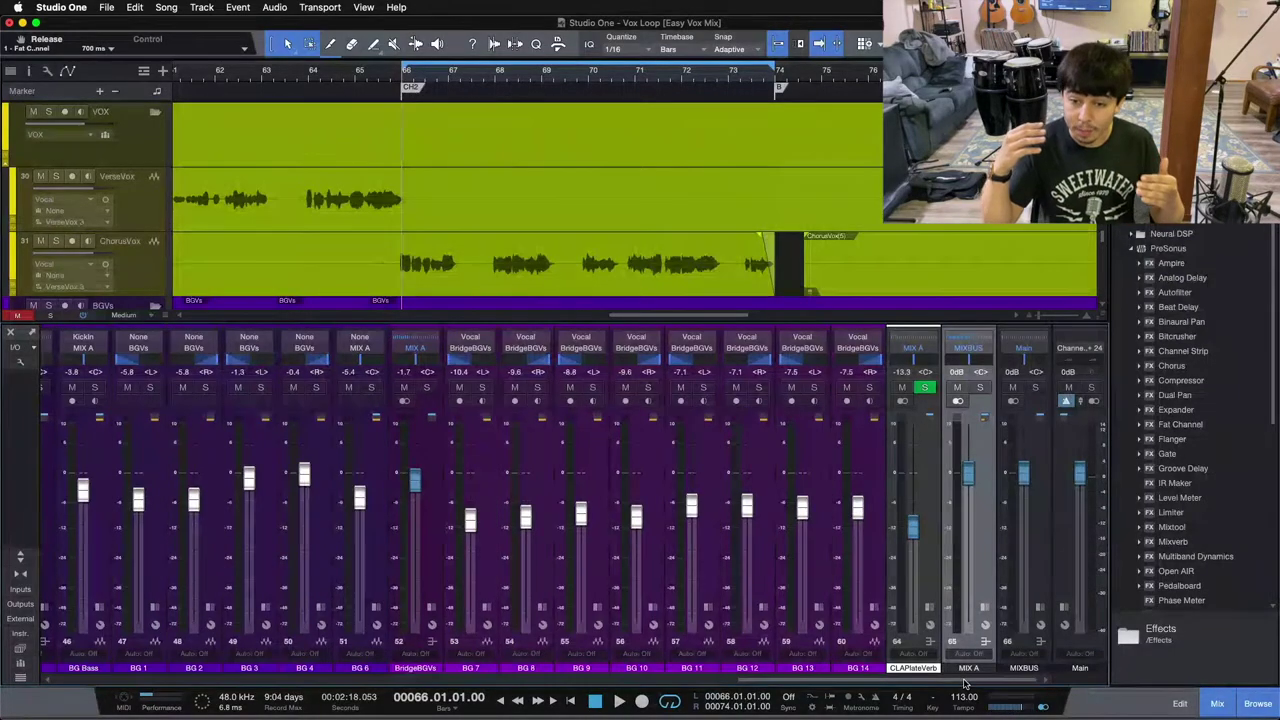
- Return to the drum channels and select the DRUMS bus and the KickIn channel
{"action": "left_click_drag", "start_coordinate": [965, 683], "coordinate": [403, 677]}
{"action": "left_click", "coordinate": [113, 532]}
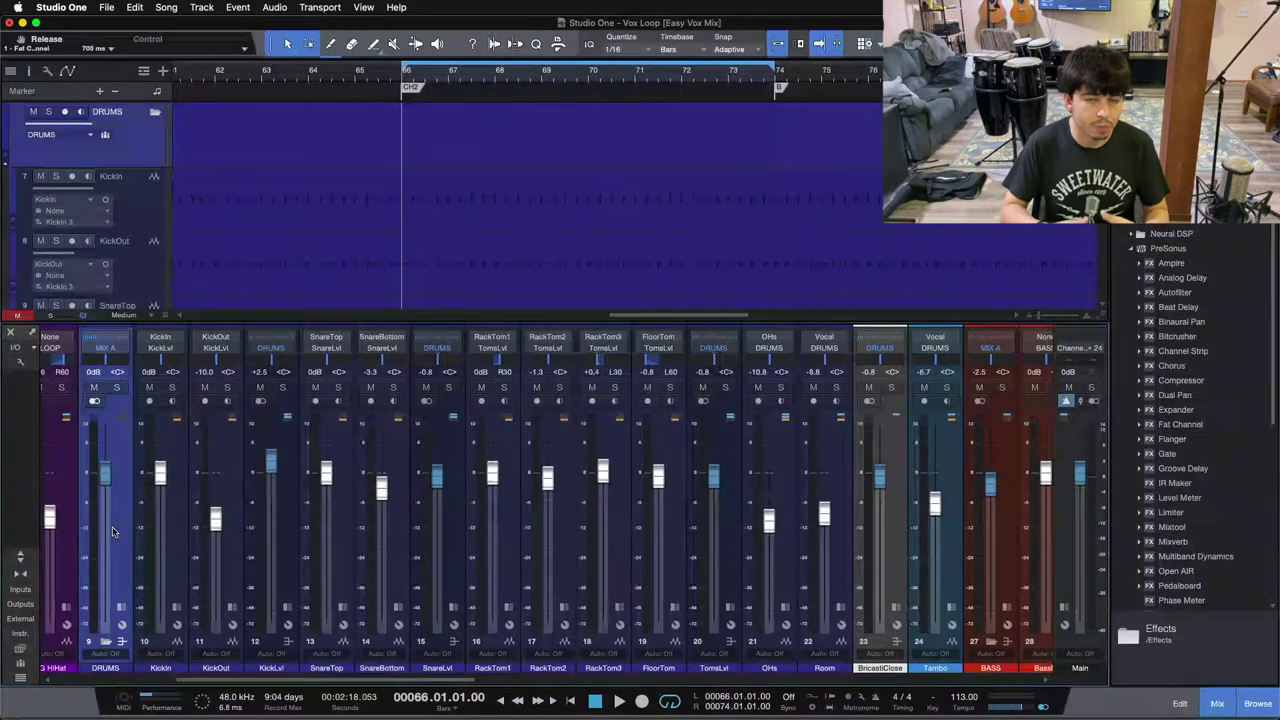
{"action": "left_click", "coordinate": [166, 538]}
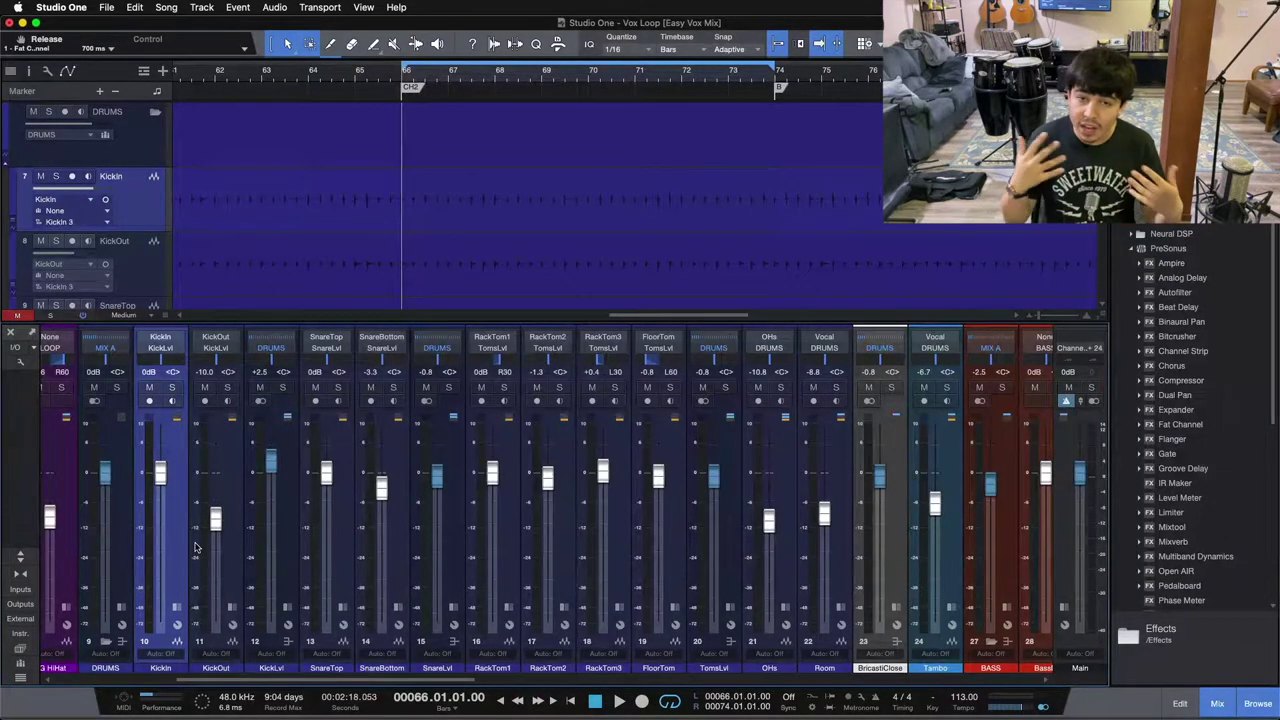
- Select the KickIn and KickOut channels, individually and together, and the KickLvl bus they feed
{"action": "left_click", "coordinate": [232, 554]}
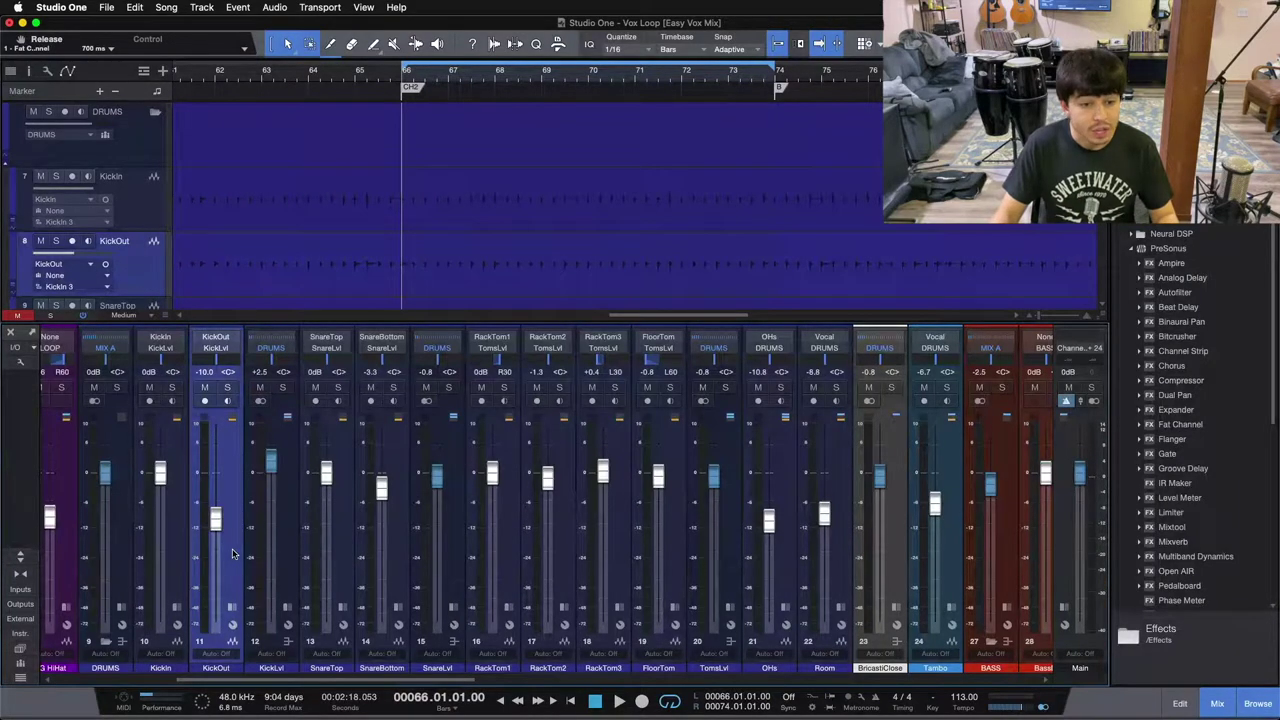
{"action": "left_click", "coordinate": [166, 530]}
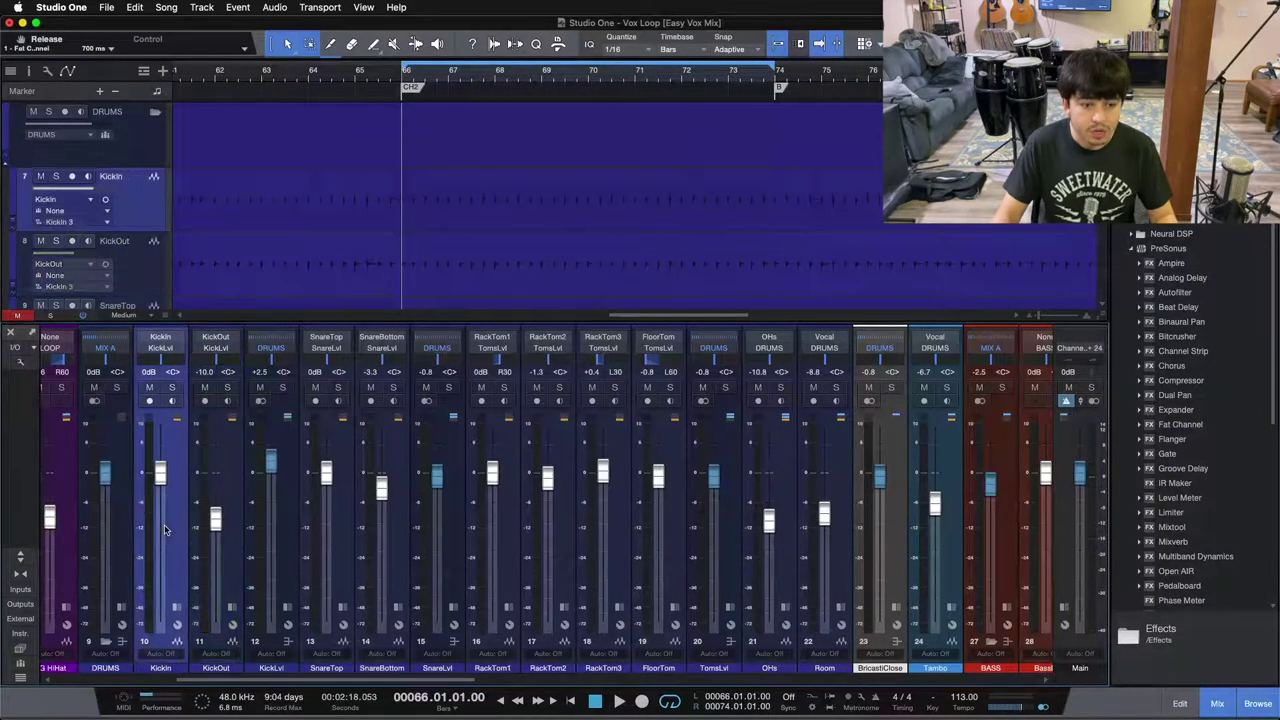
{"action": "left_click", "coordinate": [235, 565]}
{"action": "left_click", "coordinate": [285, 545]}
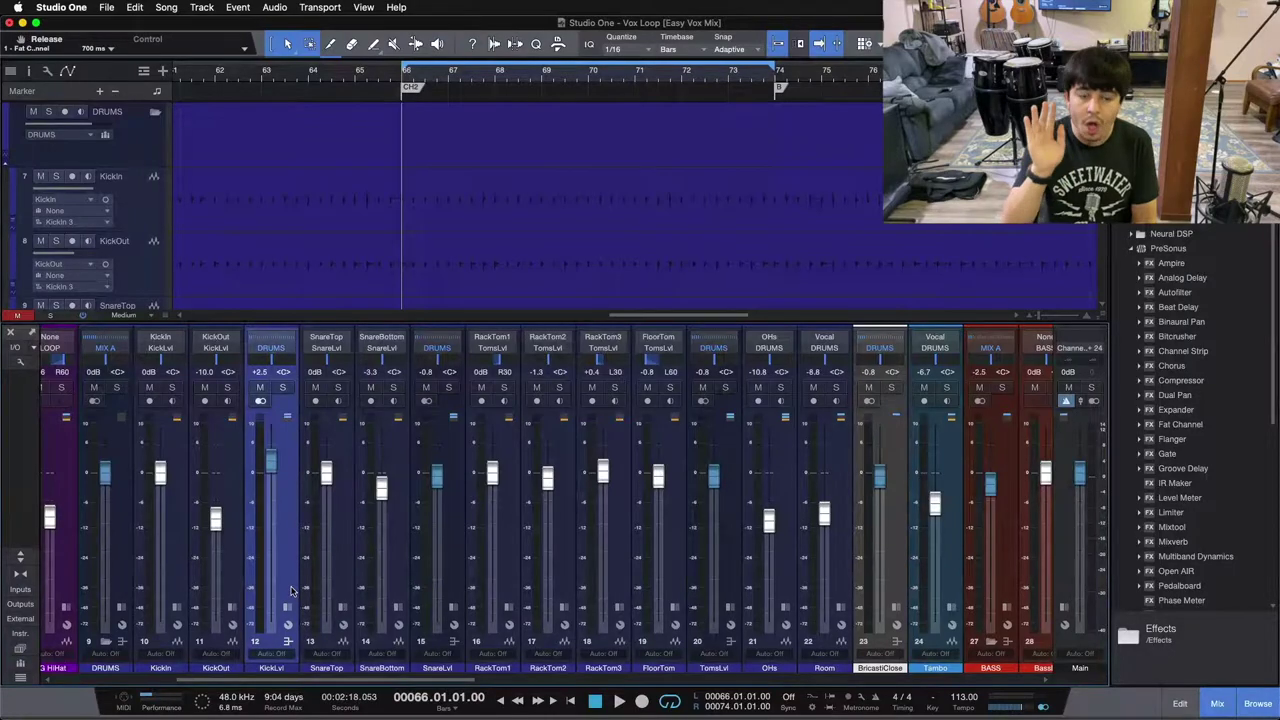
{"action": "left_click", "coordinate": [219, 556]}
{"action": "left_click", "coordinate": [163, 478], "text": "shift"}
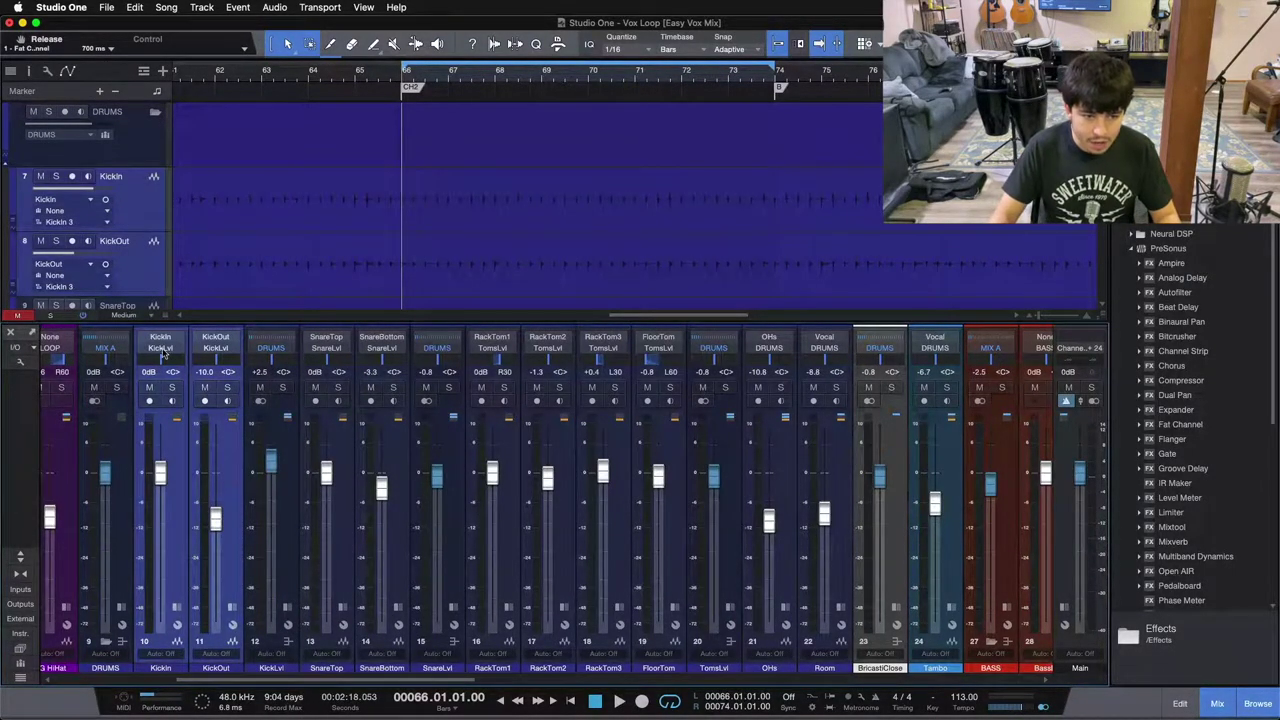
{"action": "left_click", "coordinate": [196, 484]}
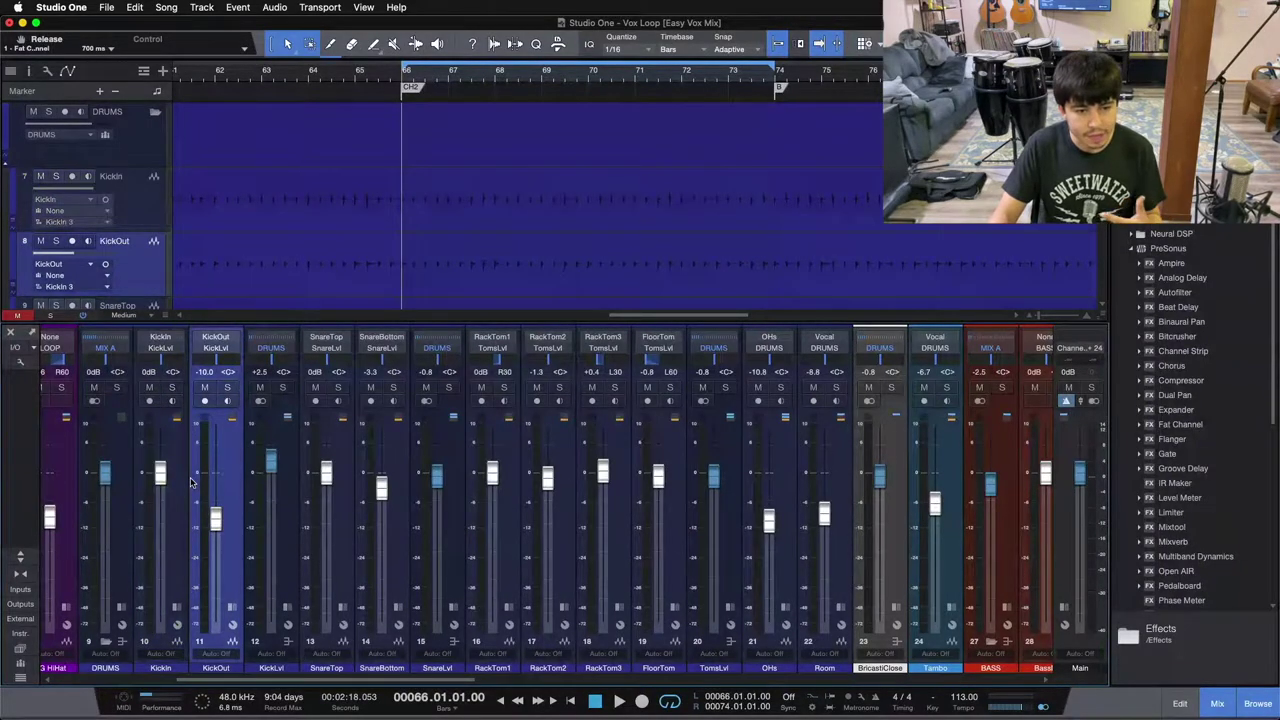
{"action": "left_click", "coordinate": [281, 510]}
- Show the insert sections of KickLvl, KickIn and KickOut, and hide those of the two kick channels again
{"action": "left_click", "coordinate": [288, 607]}
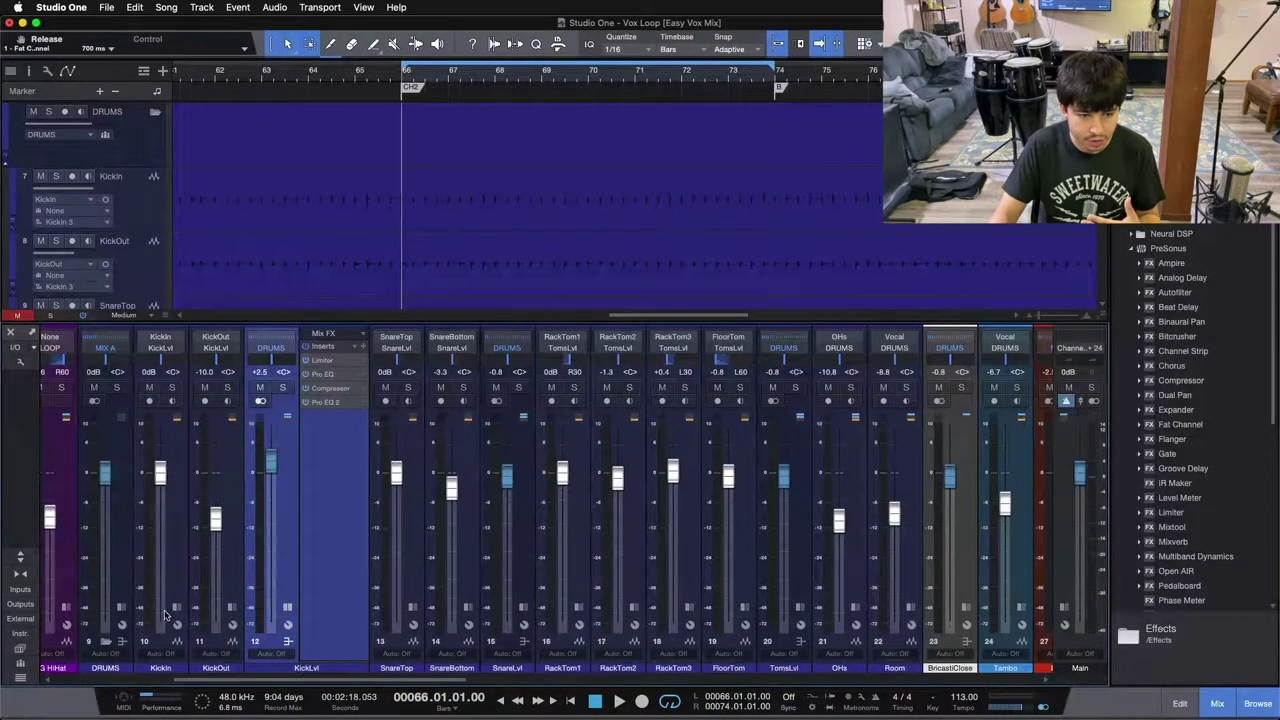
{"action": "left_click", "coordinate": [176, 607]}
{"action": "left_click", "coordinate": [301, 607]}
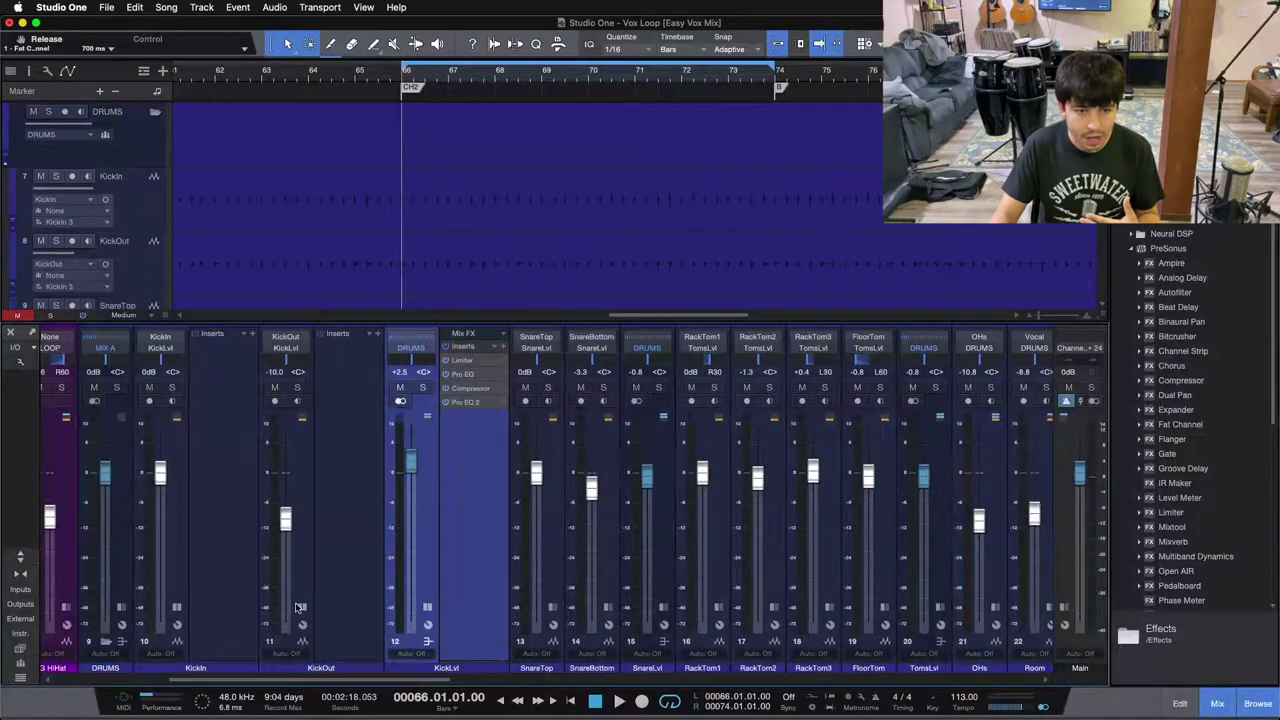
{"action": "left_click", "coordinate": [310, 613]}
{"action": "left_click", "coordinate": [301, 607]}
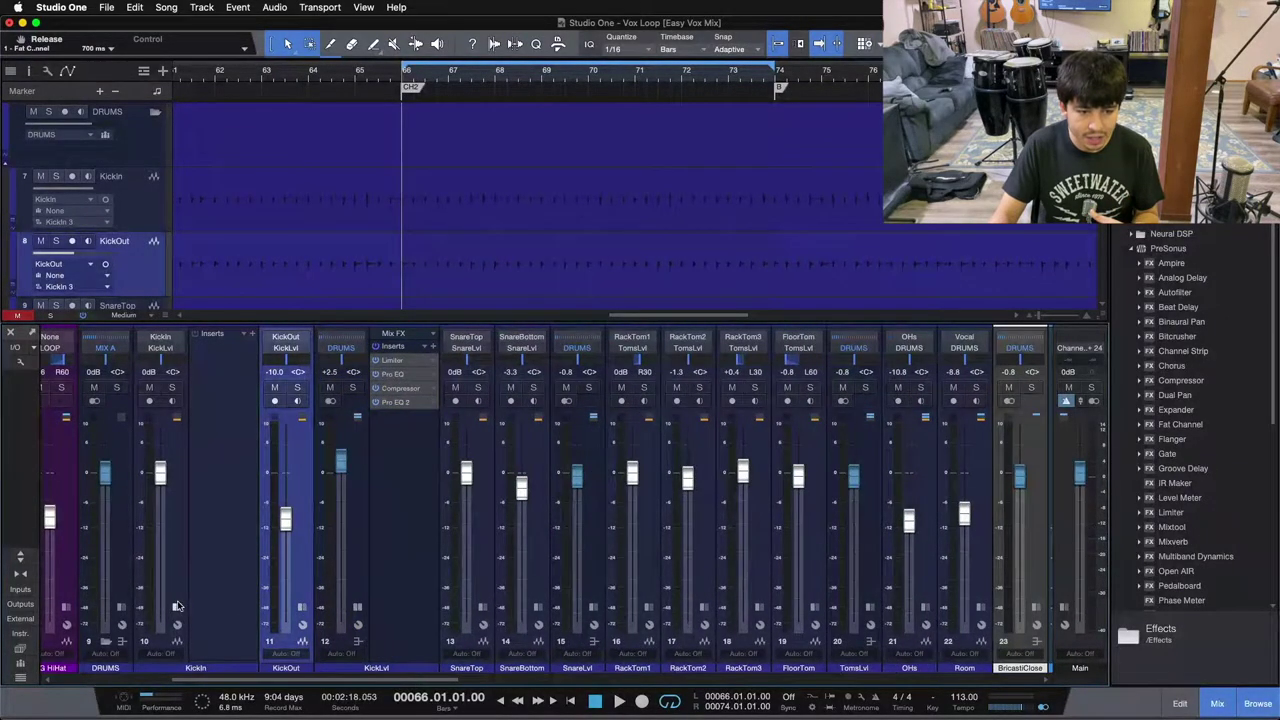
{"action": "left_click", "coordinate": [176, 607]}
- Examine the Limiter and the first Pro EQ on the KickLvl bus, then close the plug-in window
{"action": "left_click", "coordinate": [321, 528]}
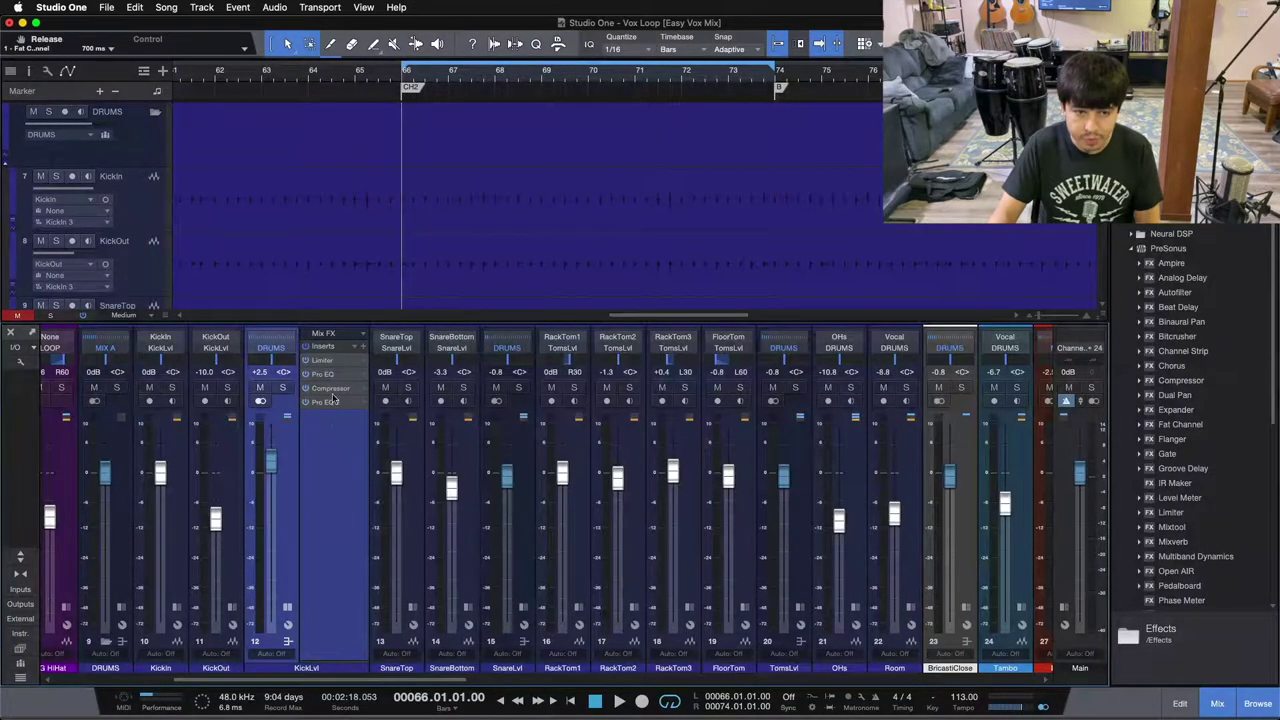
{"action": "left_click", "coordinate": [330, 362]}
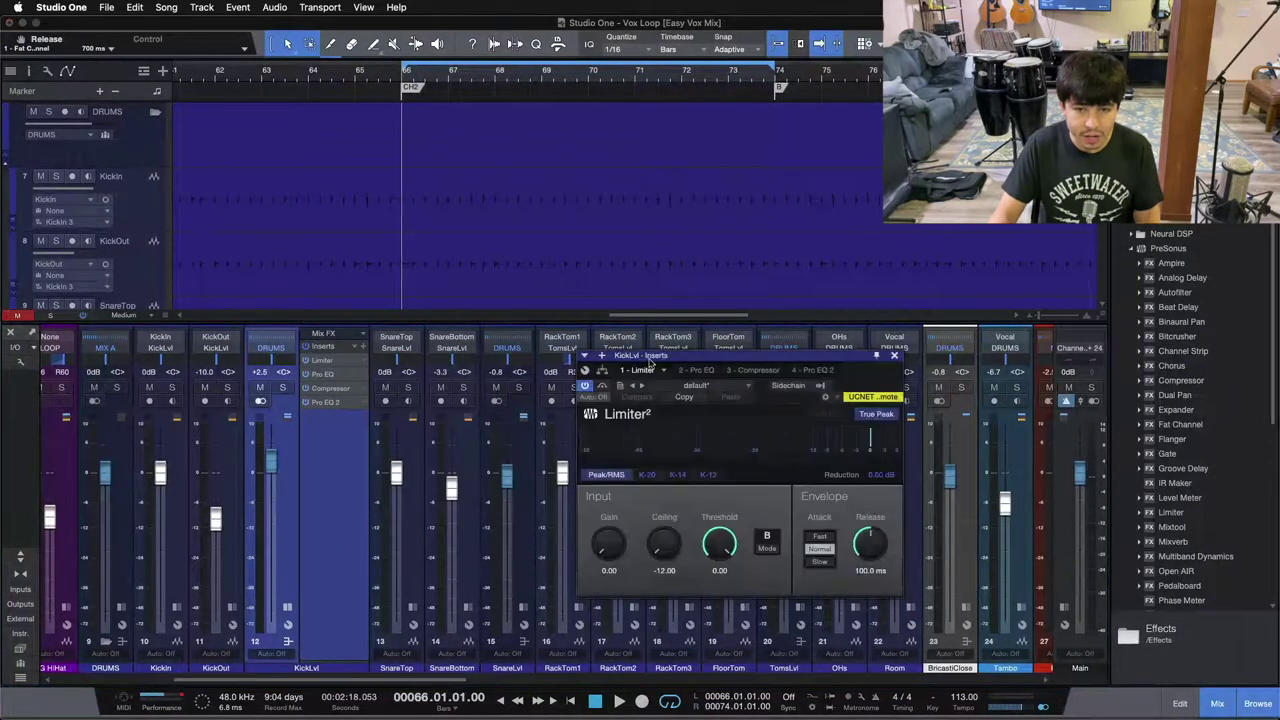
{"action": "left_click", "coordinate": [697, 370]}
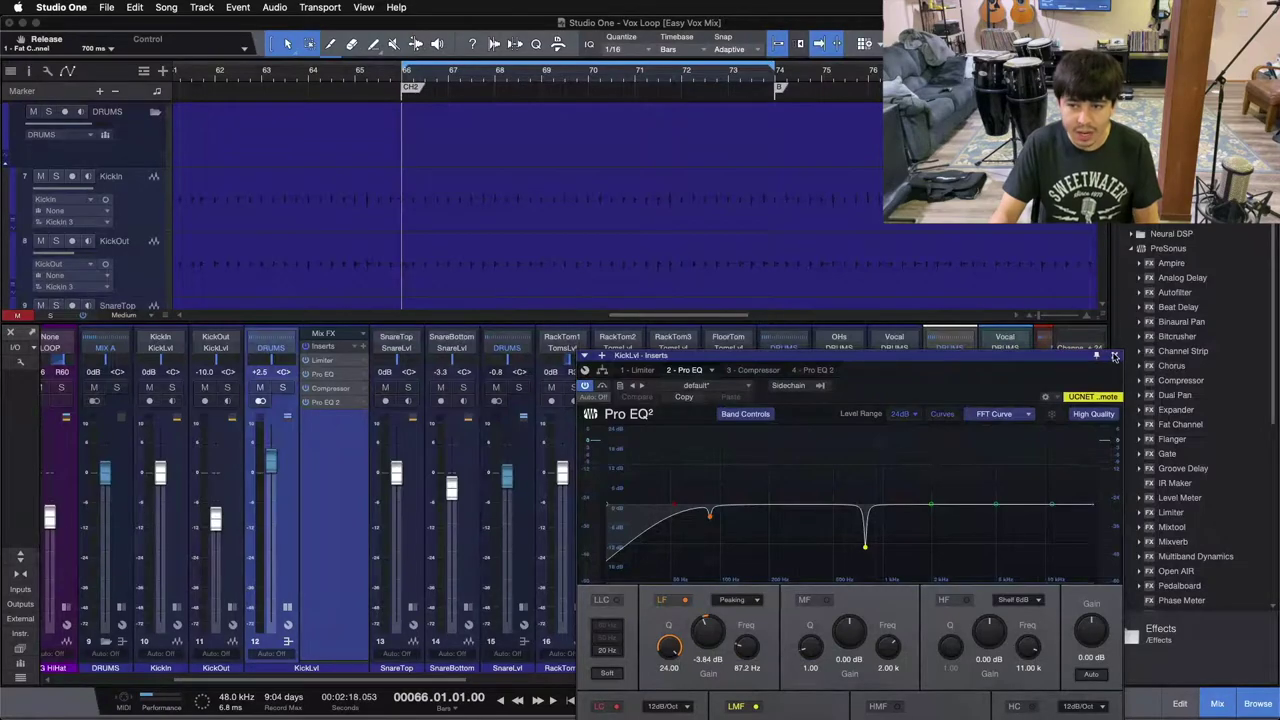
{"action": "left_click", "coordinate": [1115, 356]}
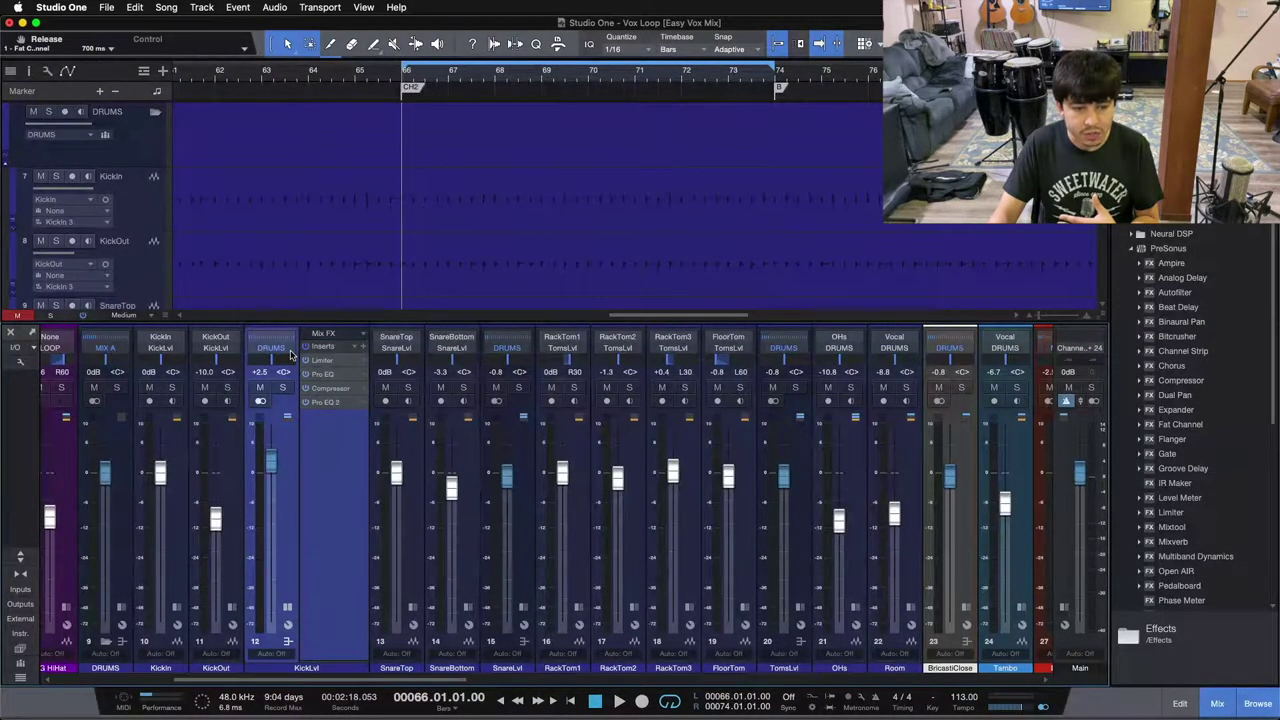
- Select the DRUMS bus and examine its insert section, and hide the KickLvl insert section
{"action": "left_click", "coordinate": [117, 518]}
{"action": "left_click", "coordinate": [122, 607]}
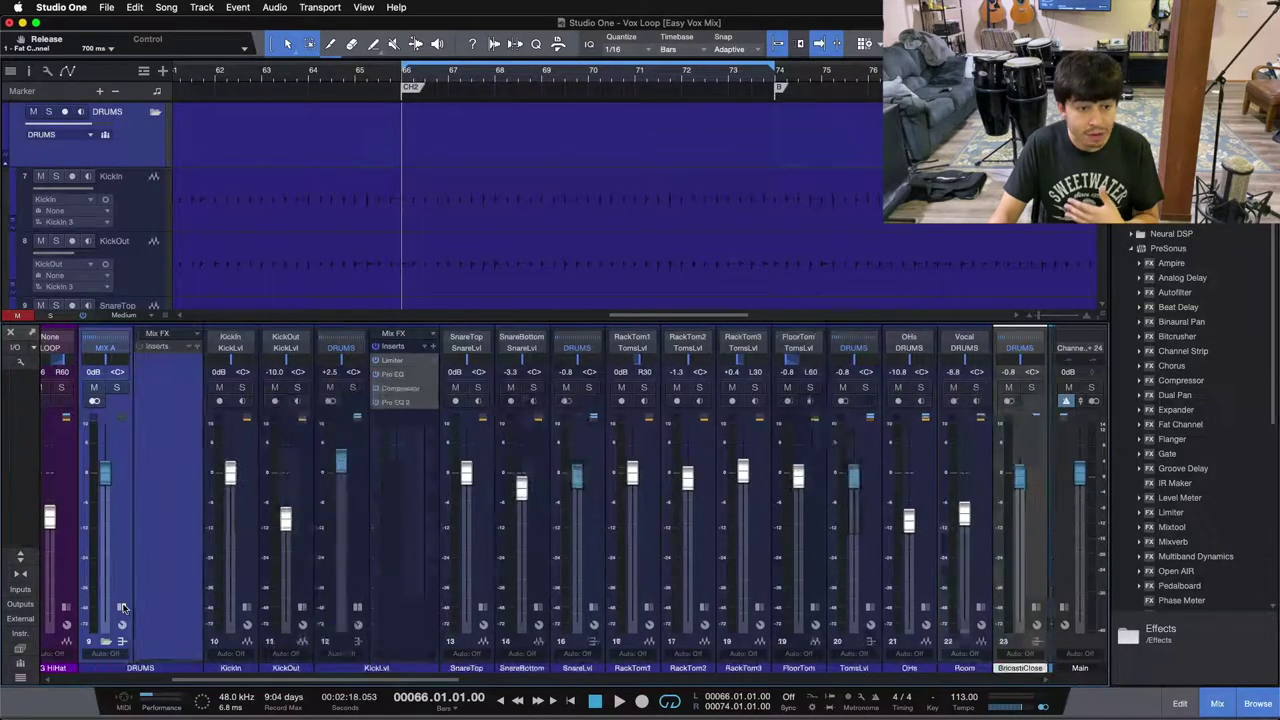
{"action": "left_click", "coordinate": [357, 607]}
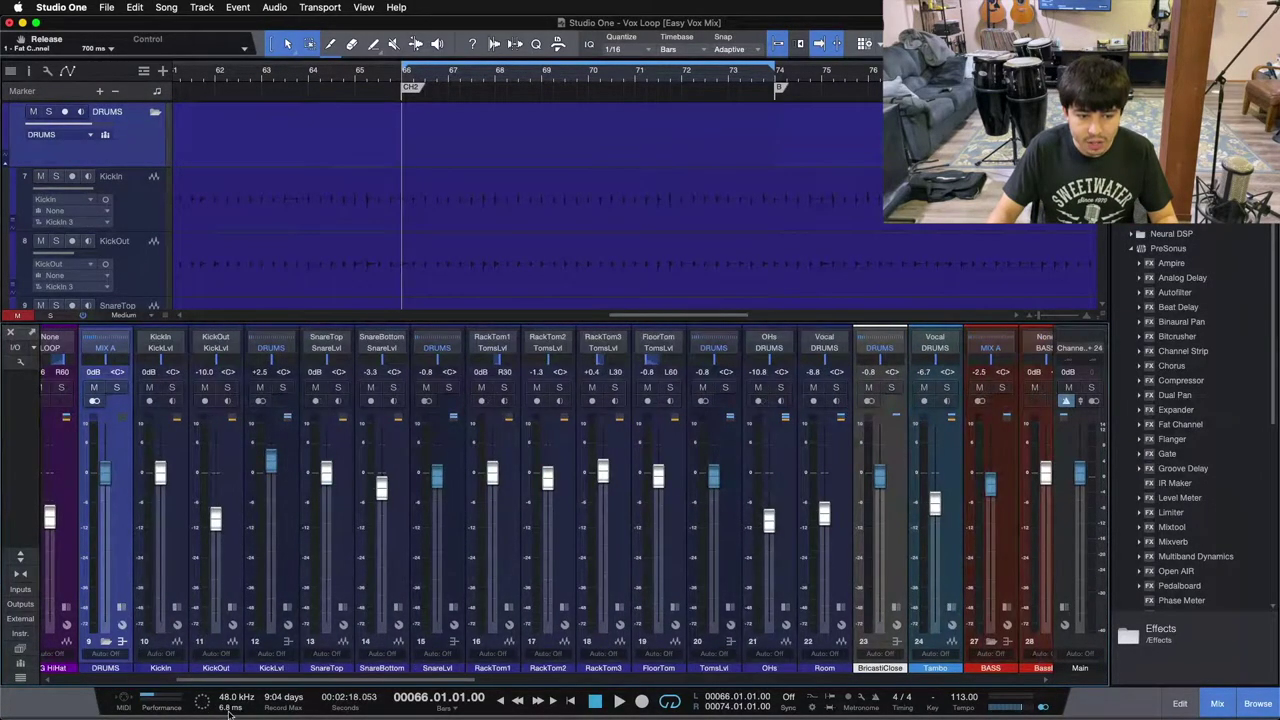
- Go to the lead vocals, select VerseVox and ChorusVox, and show both channels' insert sections
{"action": "left_click_drag", "start_coordinate": [225, 680], "coordinate": [620, 672]}
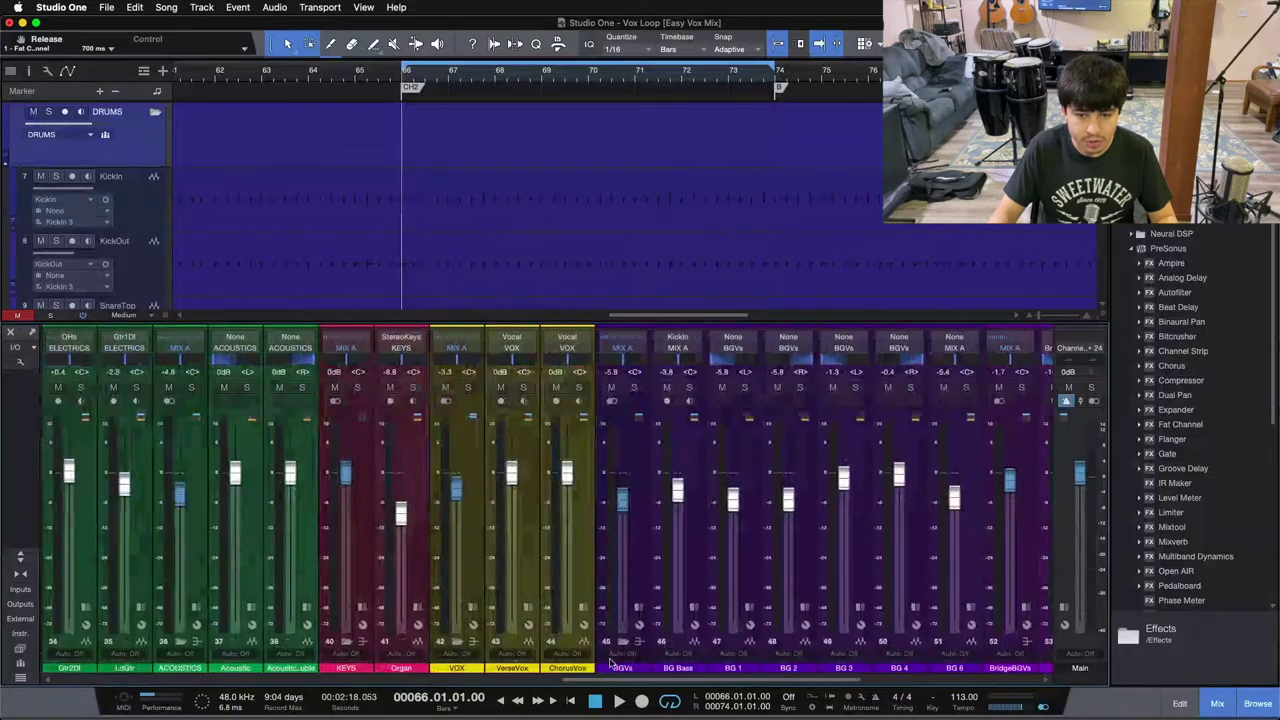
{"action": "left_click", "coordinate": [519, 572]}
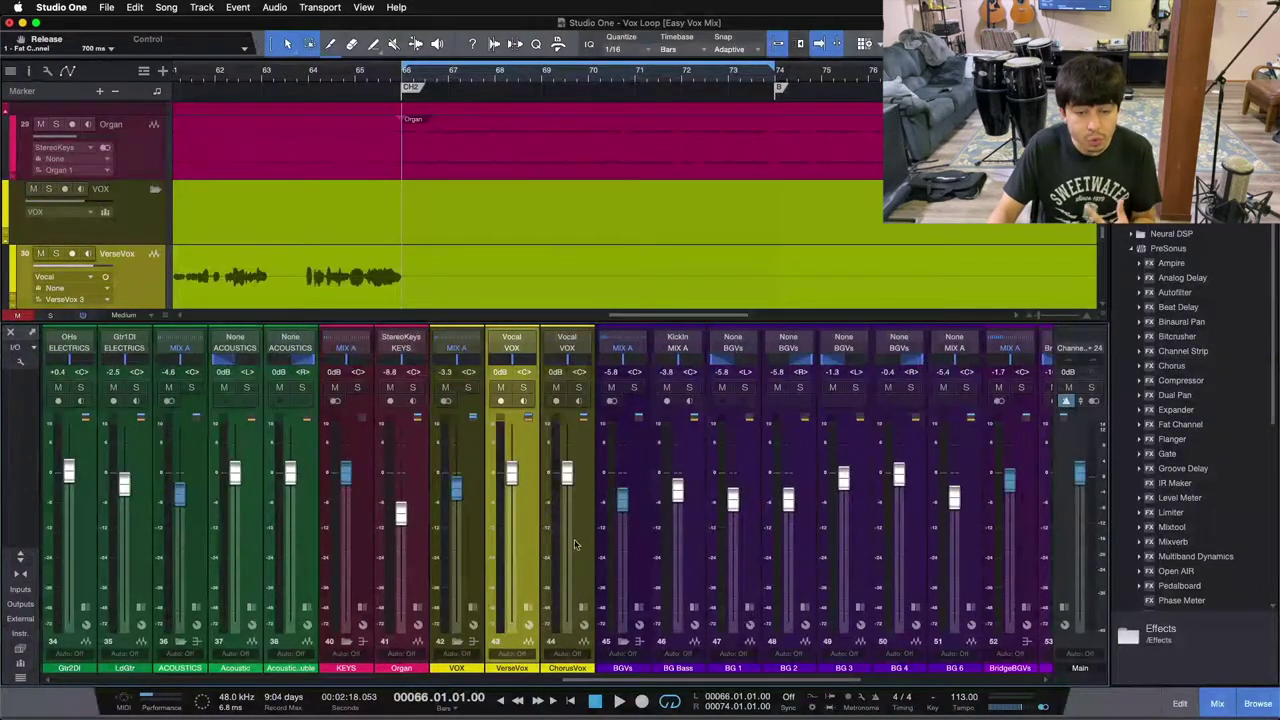
{"action": "left_click", "coordinate": [573, 545]}
{"action": "left_click", "coordinate": [530, 610]}
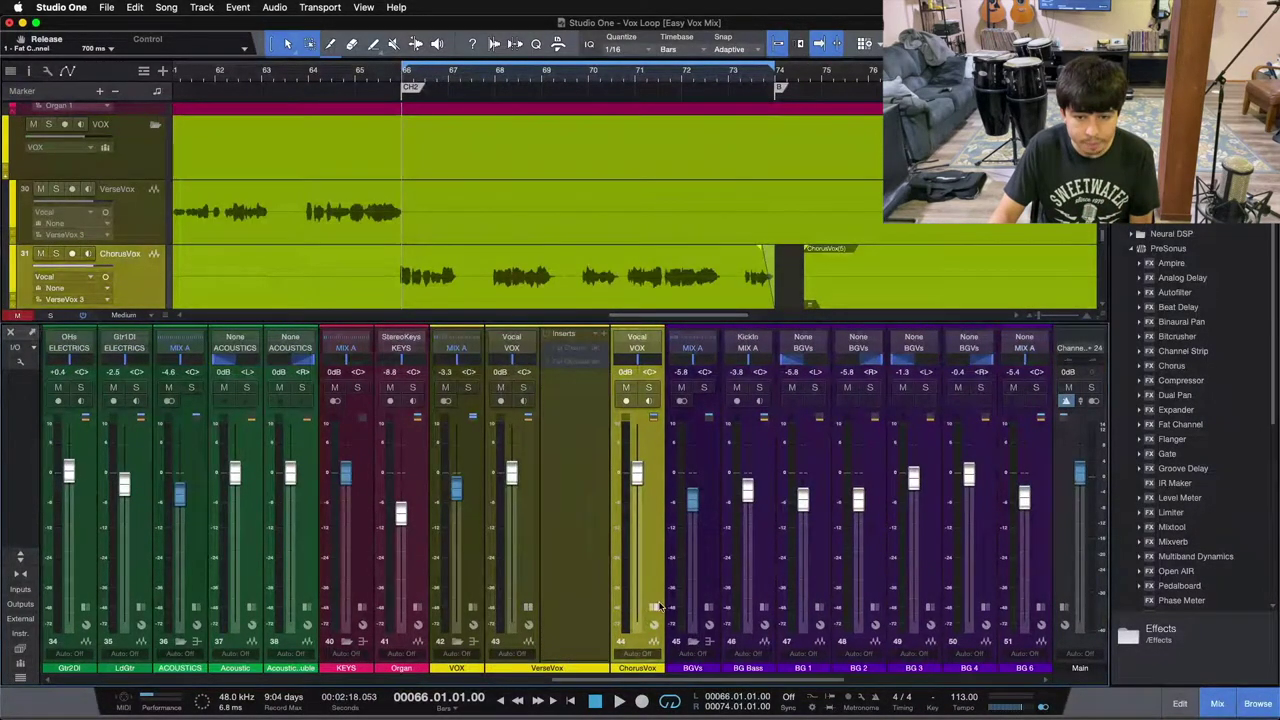
{"action": "left_click", "coordinate": [655, 607]}
- Step the selection between the VerseVox and ChorusVox channels, then hide both channels' insert sections
{"action": "left_click", "coordinate": [587, 502]}
{"action": "key", "text": "Down"}
{"action": "key", "text": "Up"}
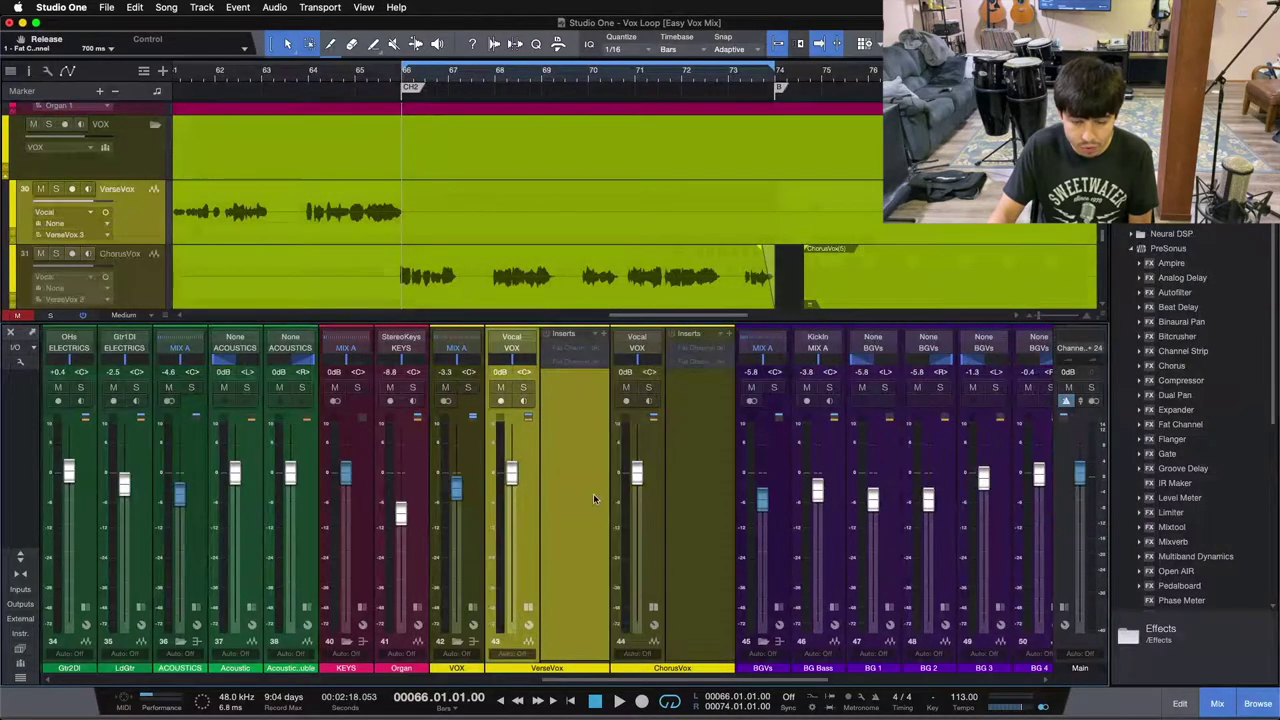
{"action": "left_click", "coordinate": [528, 607]}
{"action": "left_click", "coordinate": [582, 608]}
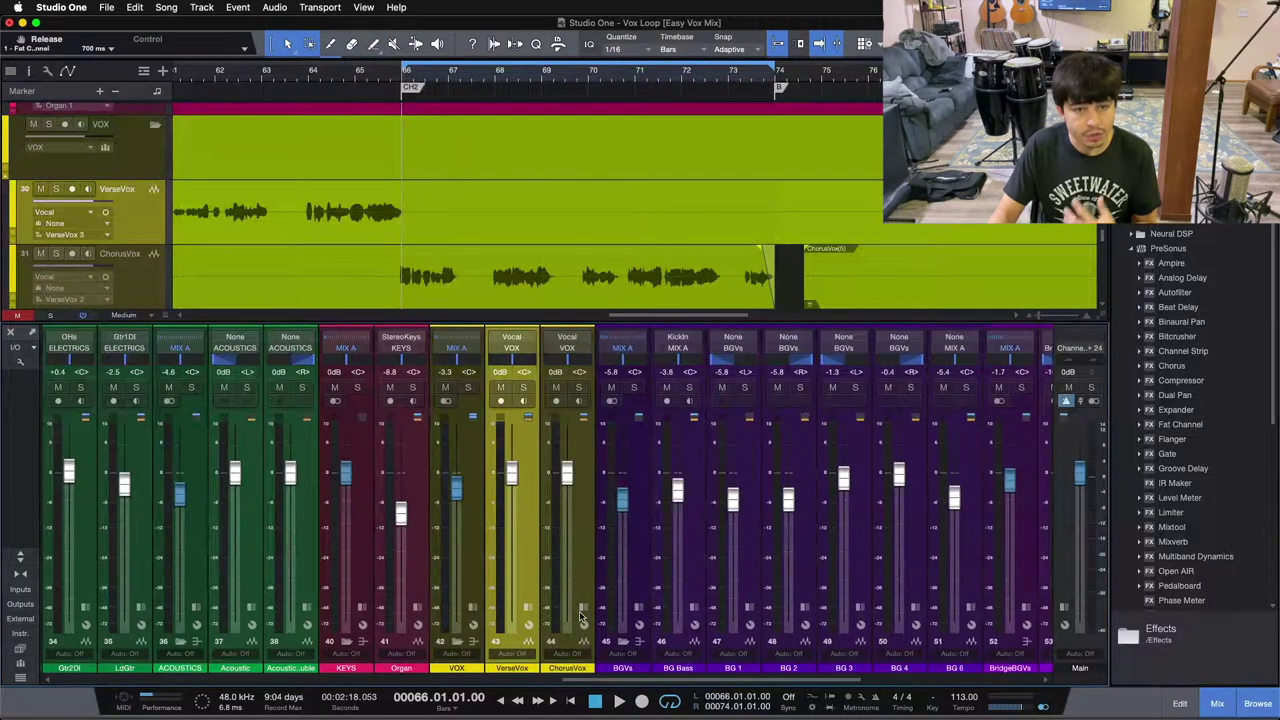
- Show the VOX bus's inserts and sends, solo the bus and audition the CH2 loop
{"action": "left_click", "coordinate": [475, 608]}
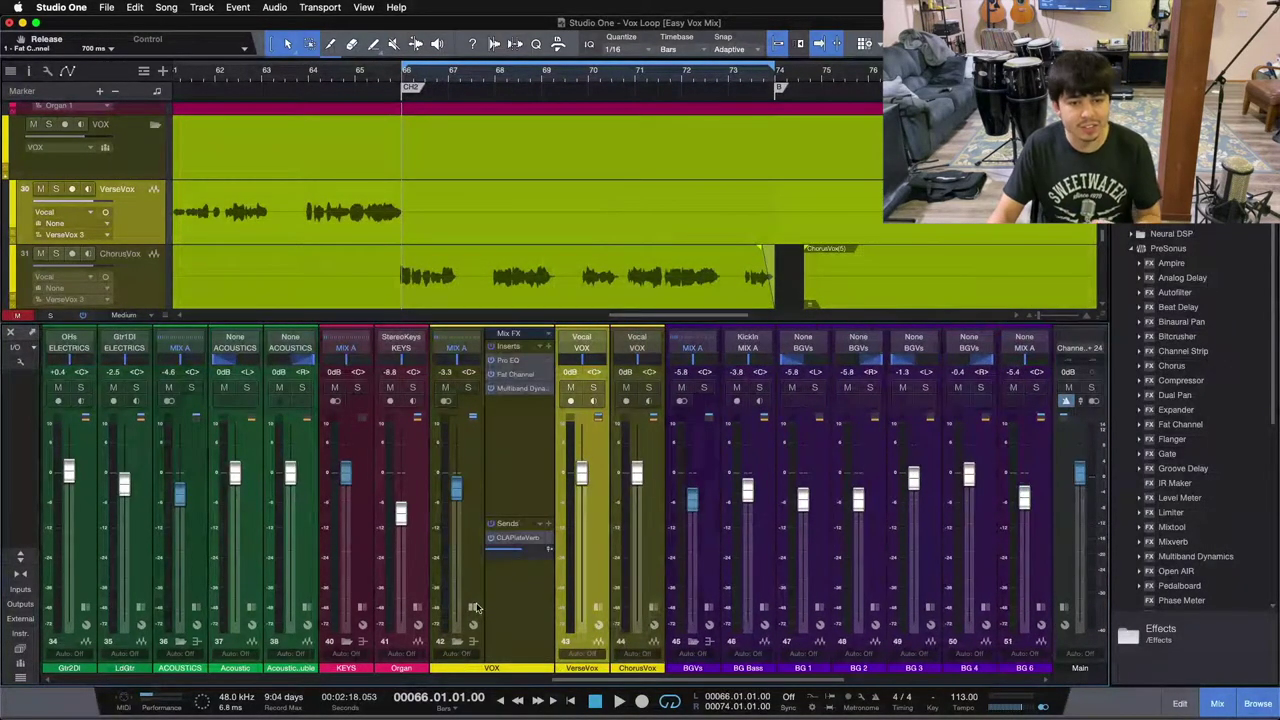
{"action": "left_click", "coordinate": [496, 458]}
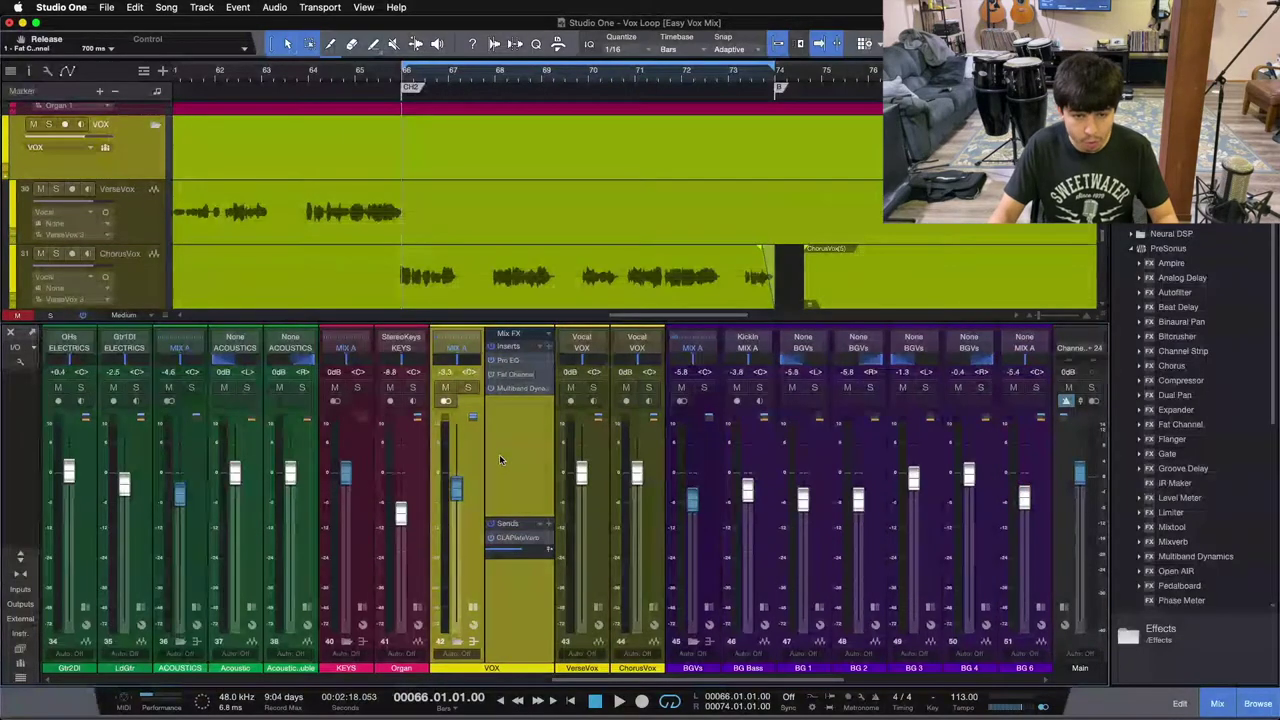
{"action": "left_click", "coordinate": [469, 387]}
{"action": "key", "text": "space"}
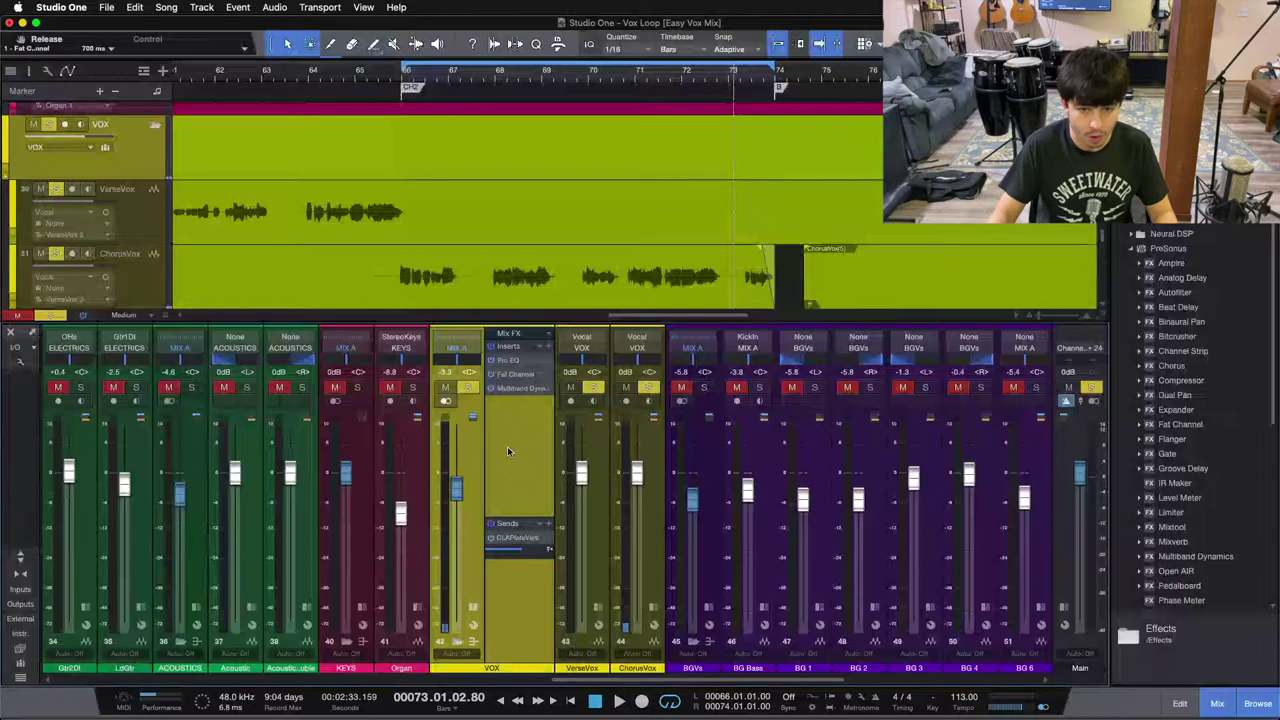
- Show the VerseVox and ChorusVox insert sections again and compare both channels with the VOX bus
{"action": "left_click", "coordinate": [606, 560]}
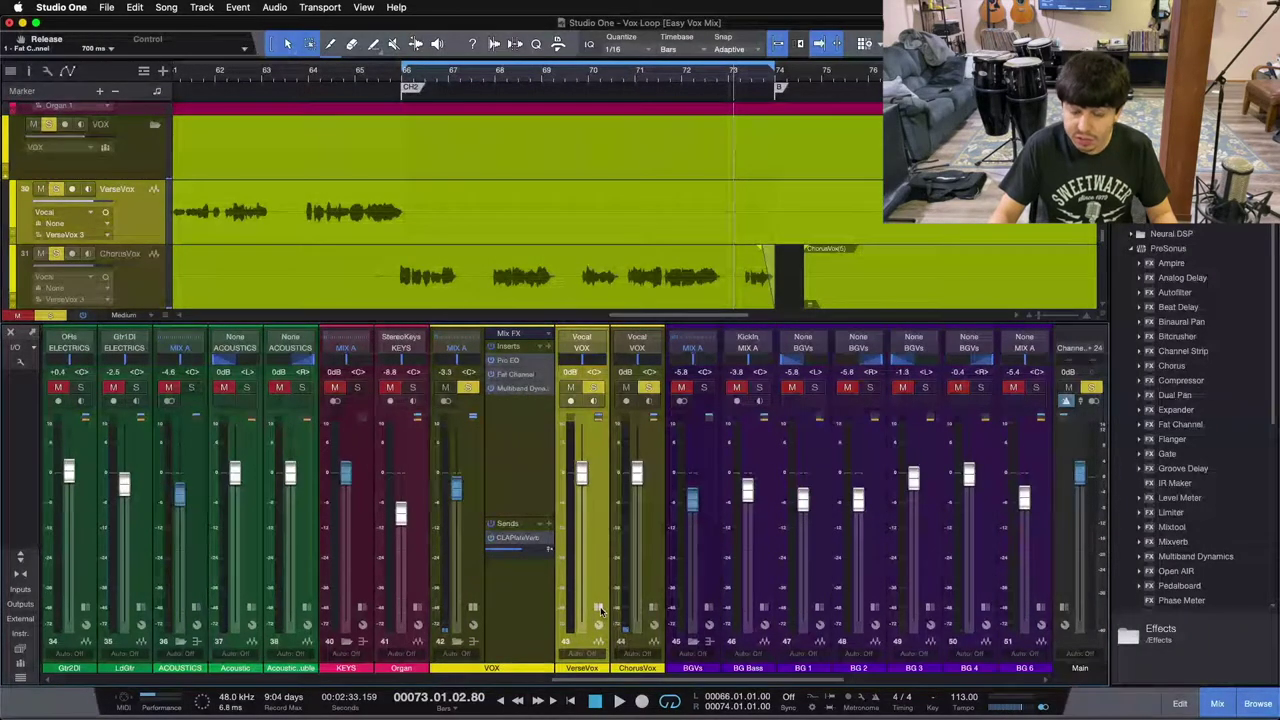
{"action": "left_click", "coordinate": [598, 607]}
{"action": "left_click", "coordinate": [727, 608]}
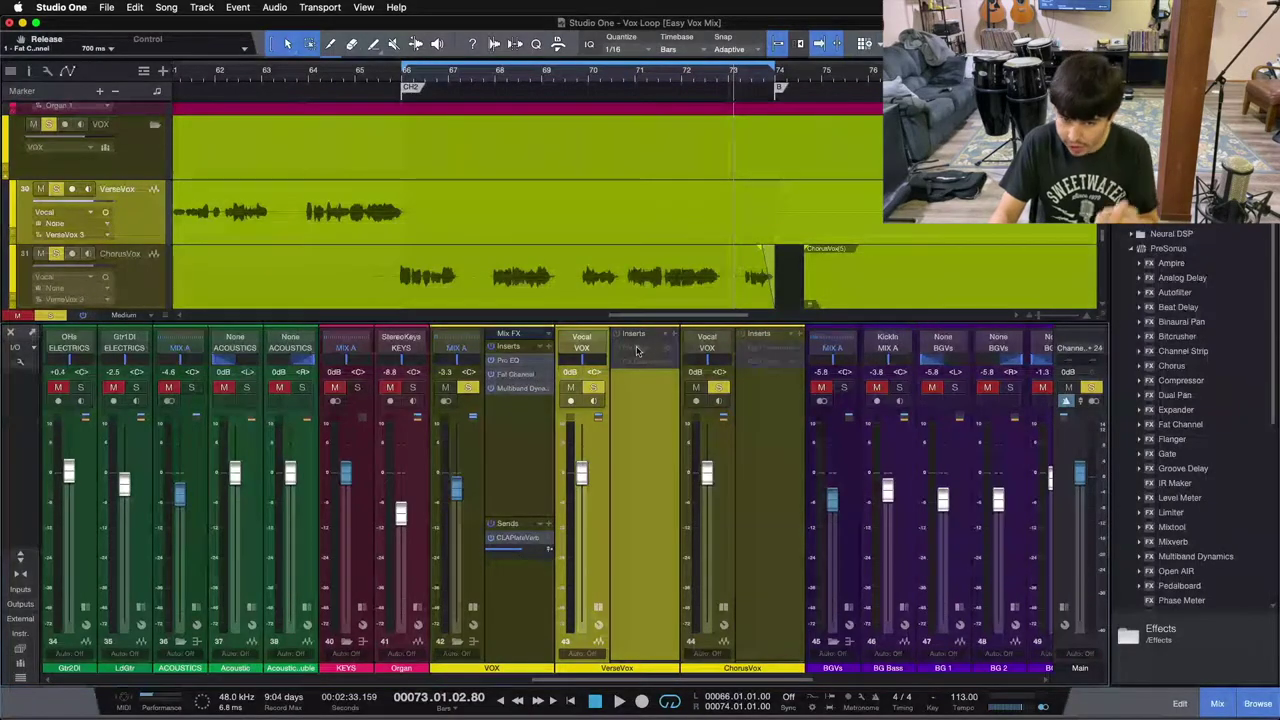
{"action": "left_click", "coordinate": [717, 440]}
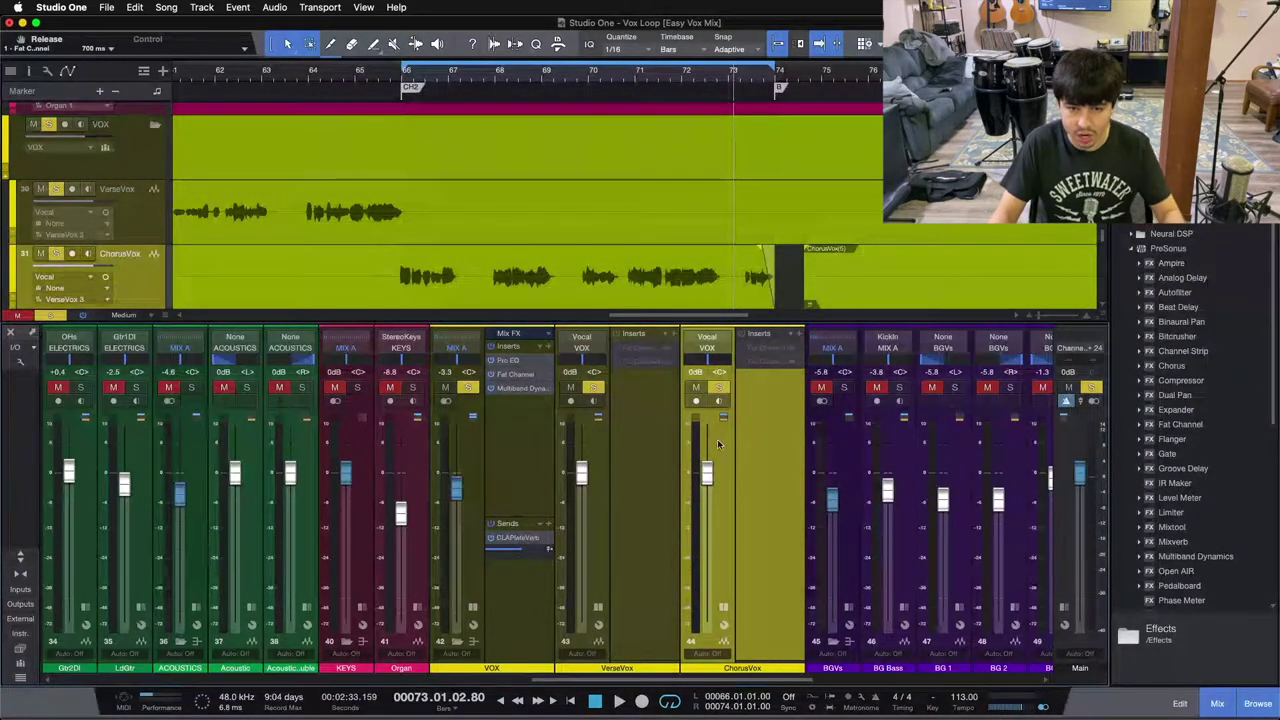
{"action": "left_click", "coordinate": [537, 437]}
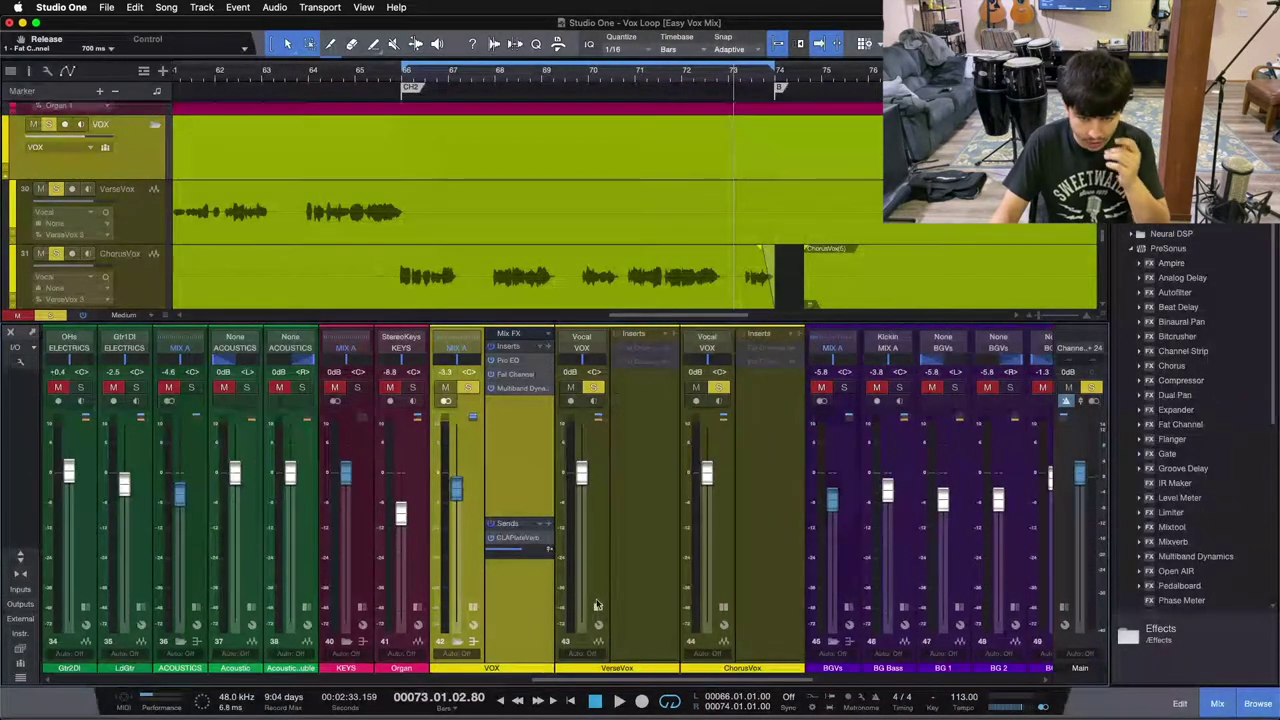
{"action": "left_click", "coordinate": [634, 522]}
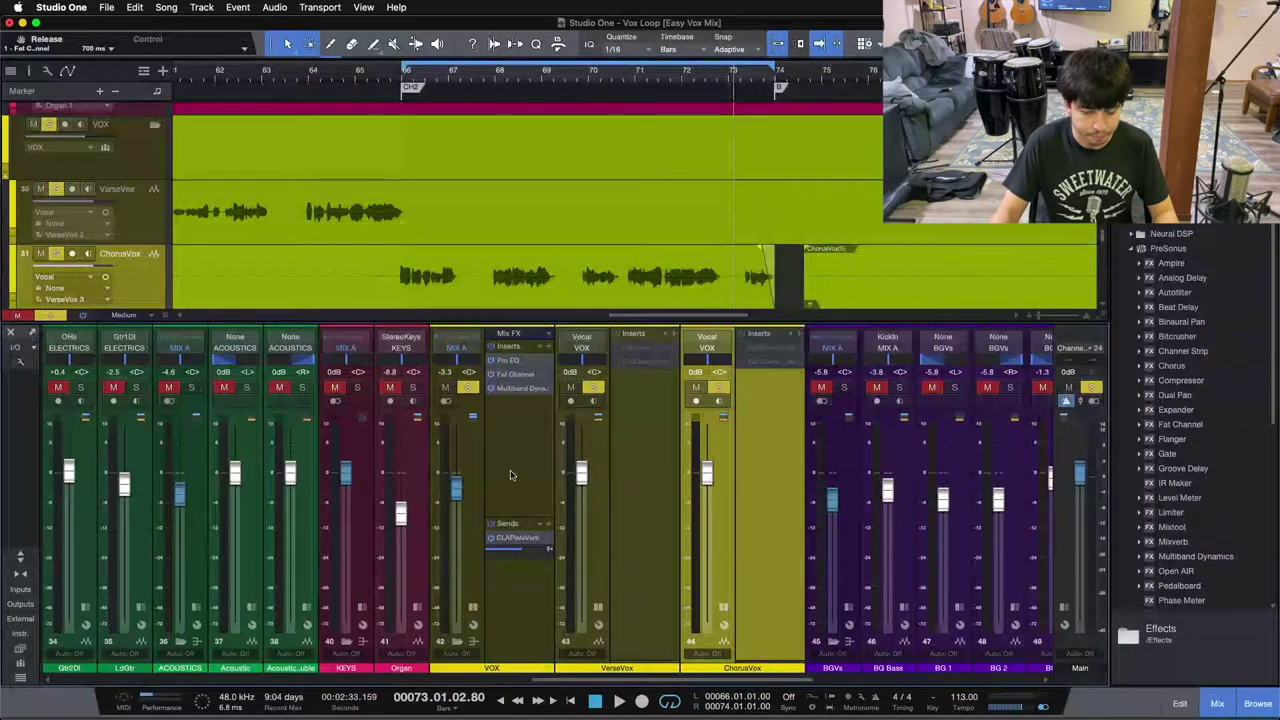
{"action": "left_click", "coordinate": [510, 472]}
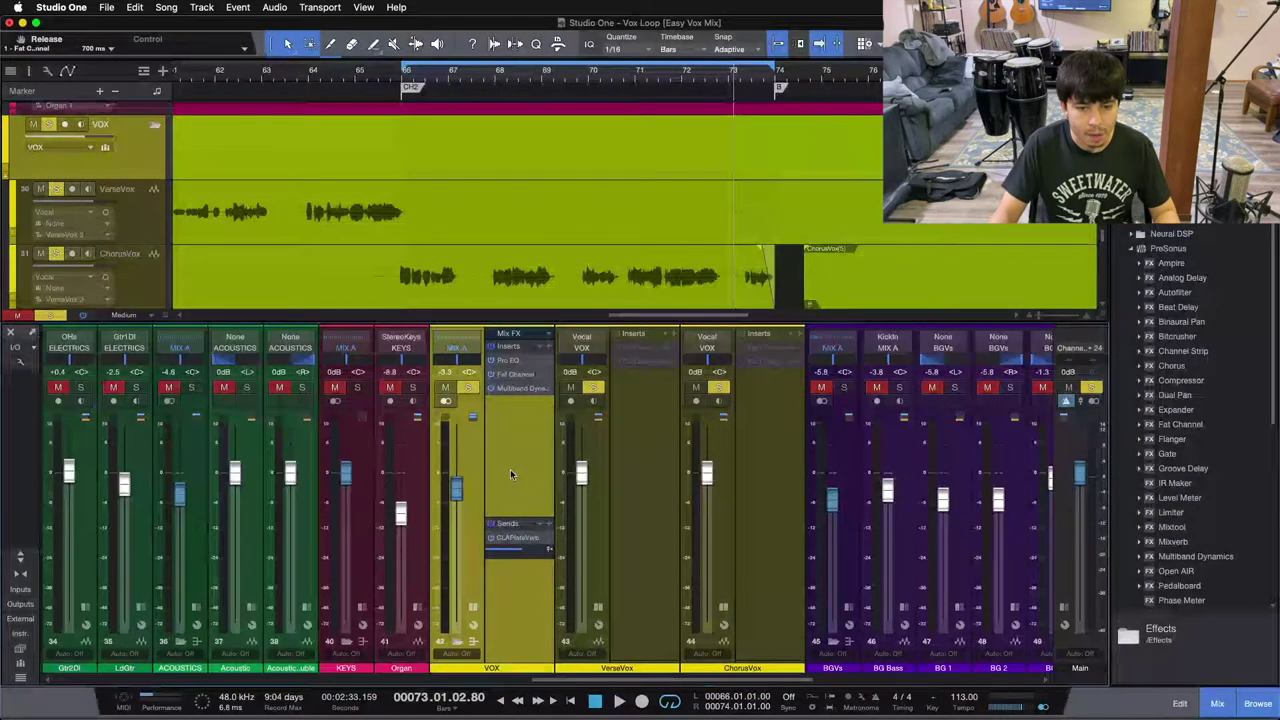
- Hide the insert sections of VerseVox and ChorusVox and the expanded section of the VOX bus
{"action": "left_click", "coordinate": [599, 607]}
{"action": "left_click", "coordinate": [651, 607]}
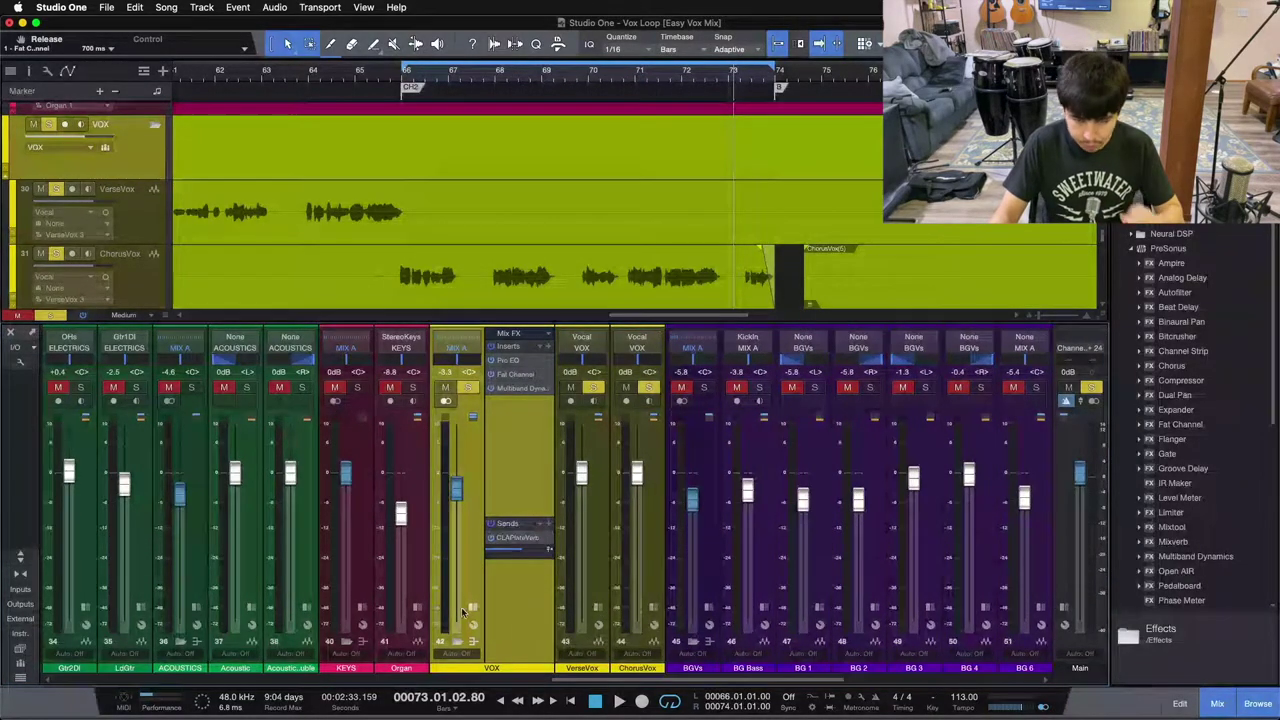
{"action": "left_click", "coordinate": [472, 603]}
{"action": "left_click_drag", "start_coordinate": [567, 683], "coordinate": [546, 628]}
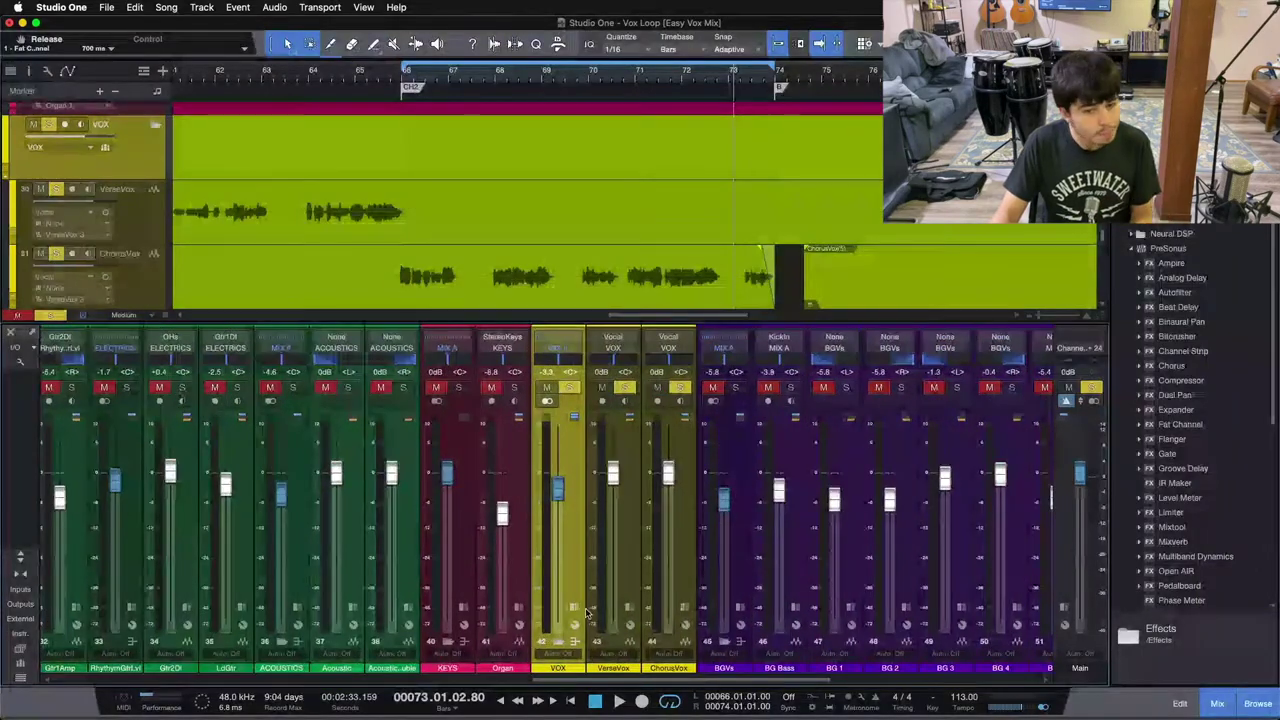
{"action": "left_click", "coordinate": [576, 609]}
{"action": "left_click", "coordinate": [577, 610]}
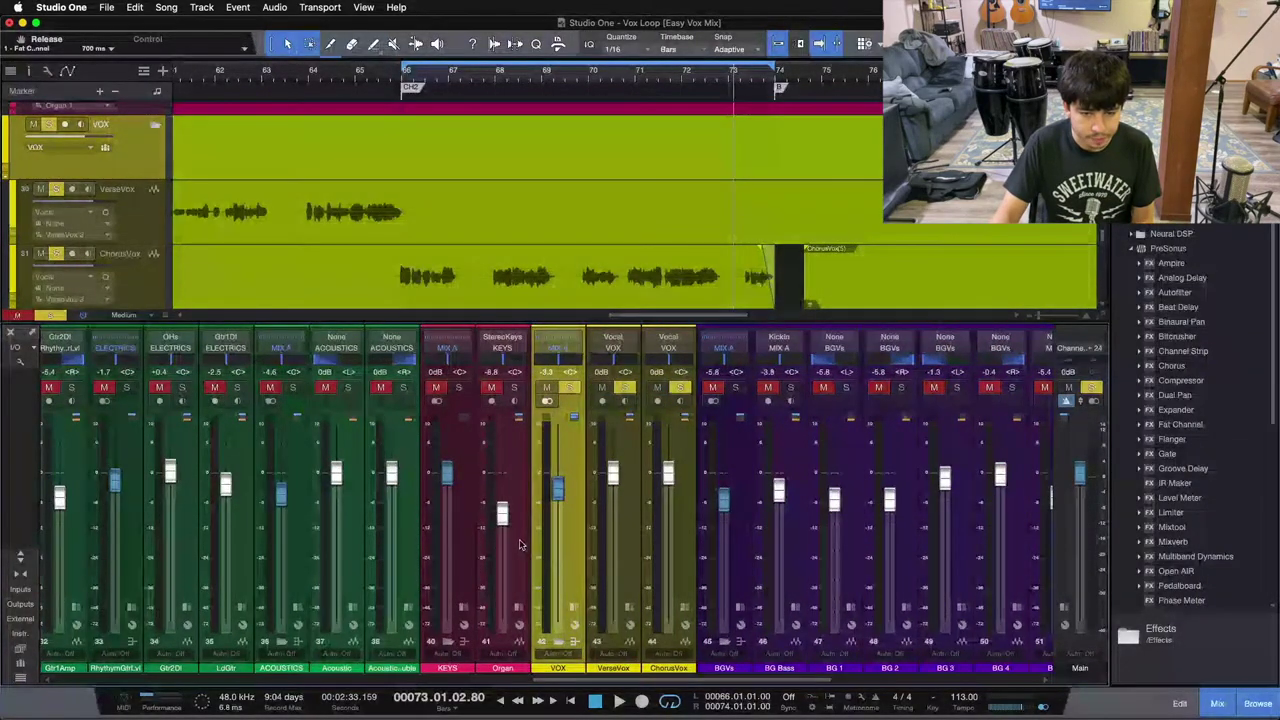
- Select the Organ channel and the KEYS bus, briefly showing and hiding each one's insert section
{"action": "left_click", "coordinate": [519, 544]}
{"action": "left_click", "coordinate": [459, 546]}
{"action": "left_click", "coordinate": [520, 609]}
{"action": "left_click", "coordinate": [520, 609]}
{"action": "left_click", "coordinate": [465, 610]}
{"action": "left_click", "coordinate": [465, 610]}
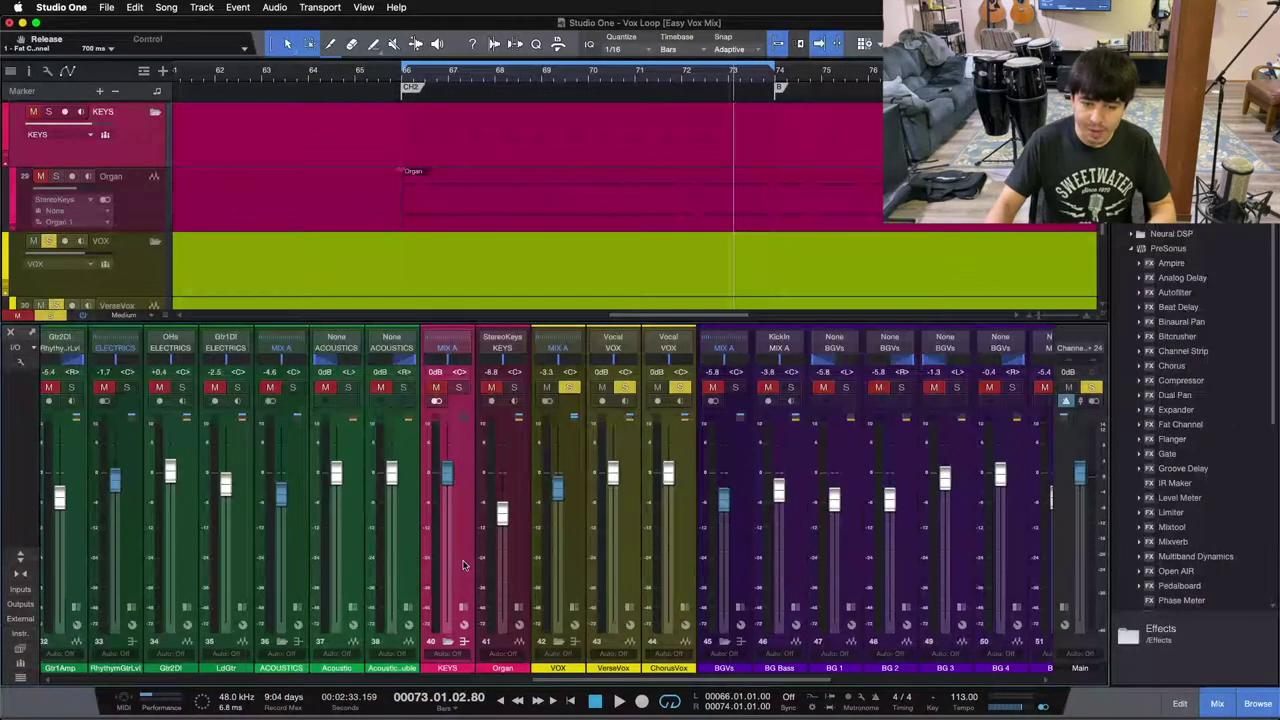
- Return to the drum channels and select the DRUMS bus, then go on to select the ELECTRICS bus
{"action": "left_click_drag", "start_coordinate": [541, 682], "coordinate": [35, 667]}
{"action": "scroll", "coordinate": [35, 667], "scroll_direction": "right", "scroll_amount": 5}
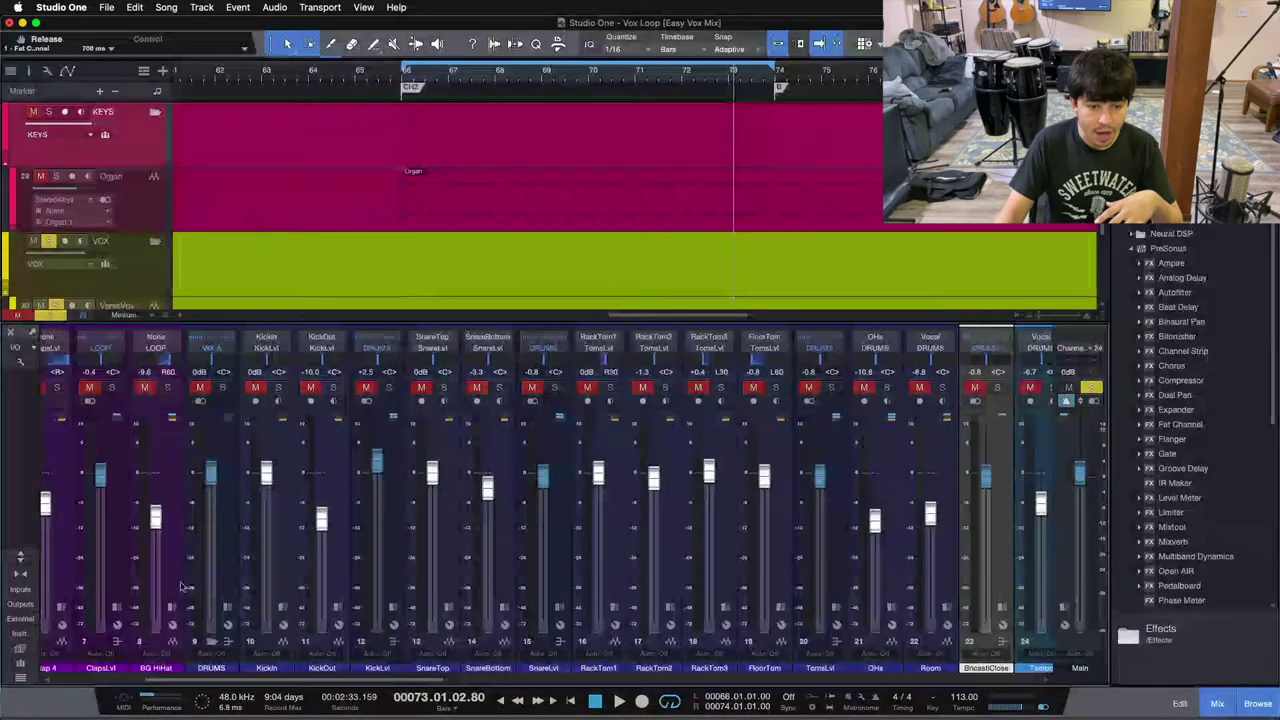
{"action": "left_click", "coordinate": [211, 667]}
{"action": "left_click_drag", "start_coordinate": [255, 680], "coordinate": [333, 680]}
{"action": "scroll", "coordinate": [388, 578], "scroll_direction": "right", "scroll_amount": 9}
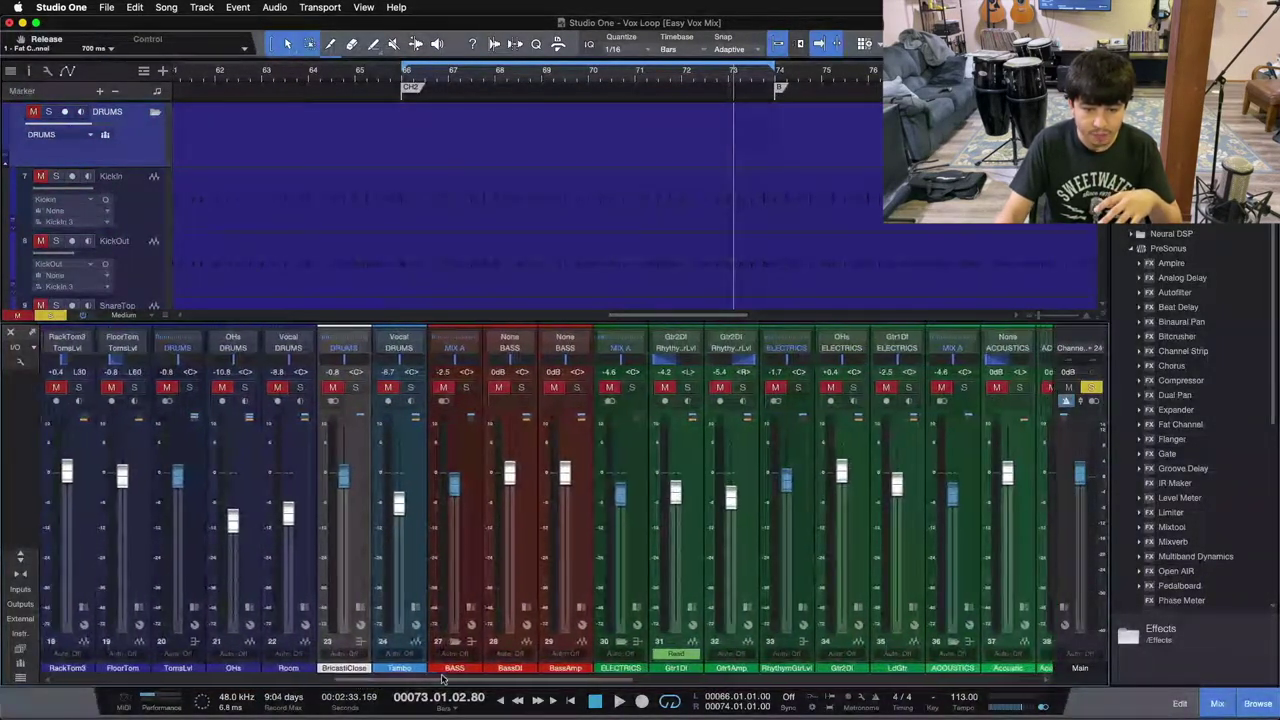
{"action": "left_click", "coordinate": [531, 580]}
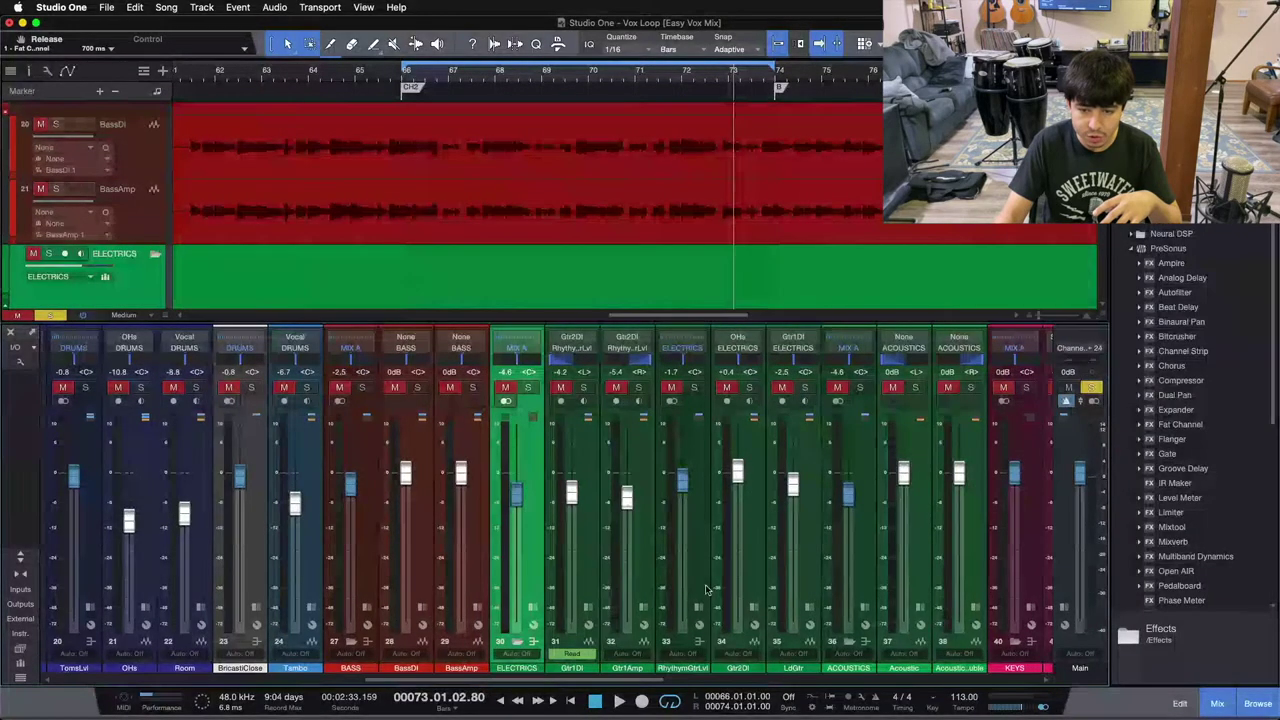
- Select the ACOUSTICS, VOX, BGVs and KEYS buses in turn to review the remaining group buses in the mixer
{"action": "left_click", "coordinate": [860, 568]}
{"action": "scroll", "coordinate": [395, 597], "scroll_direction": "right", "scroll_amount": 15}
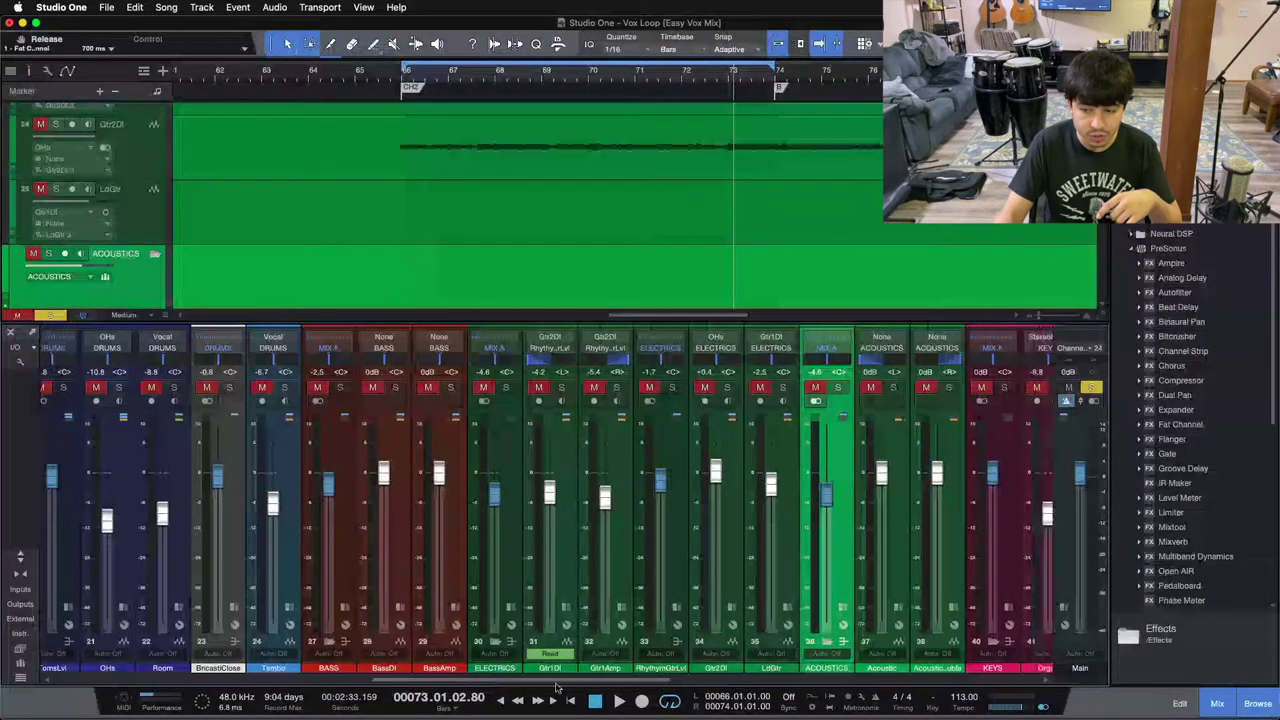
{"action": "left_click", "coordinate": [356, 566]}
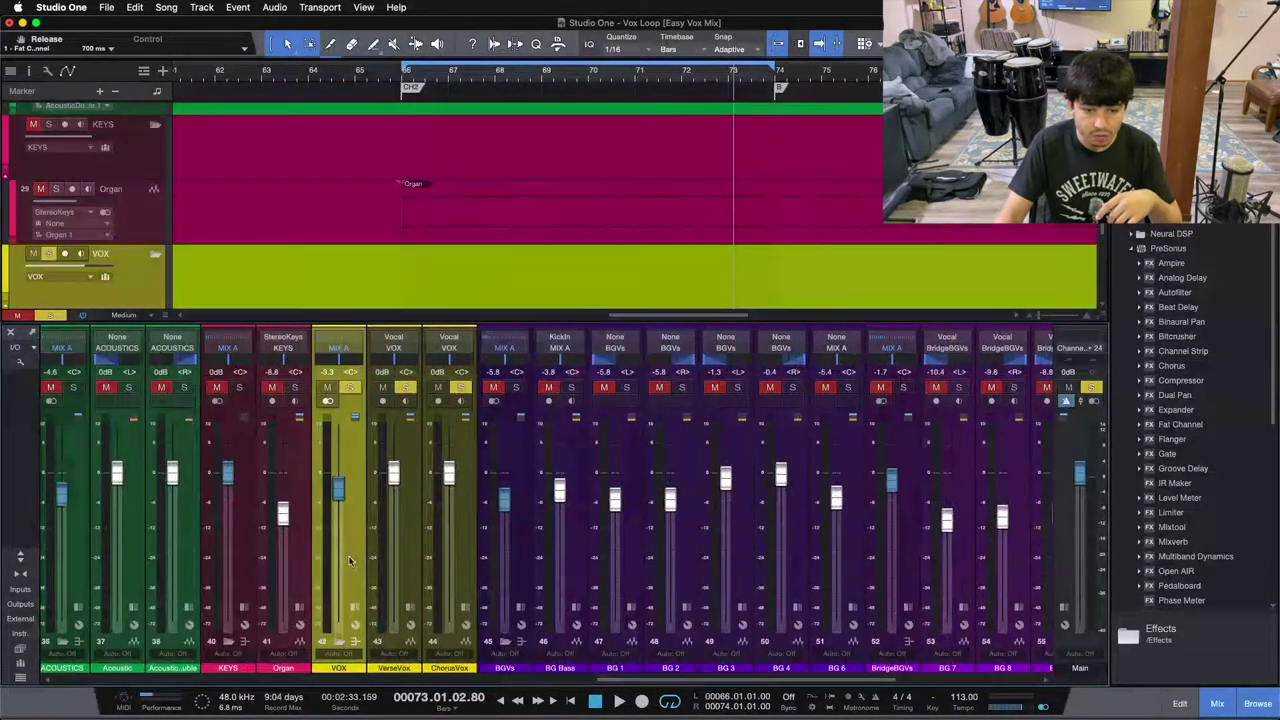
{"action": "left_click", "coordinate": [511, 572]}
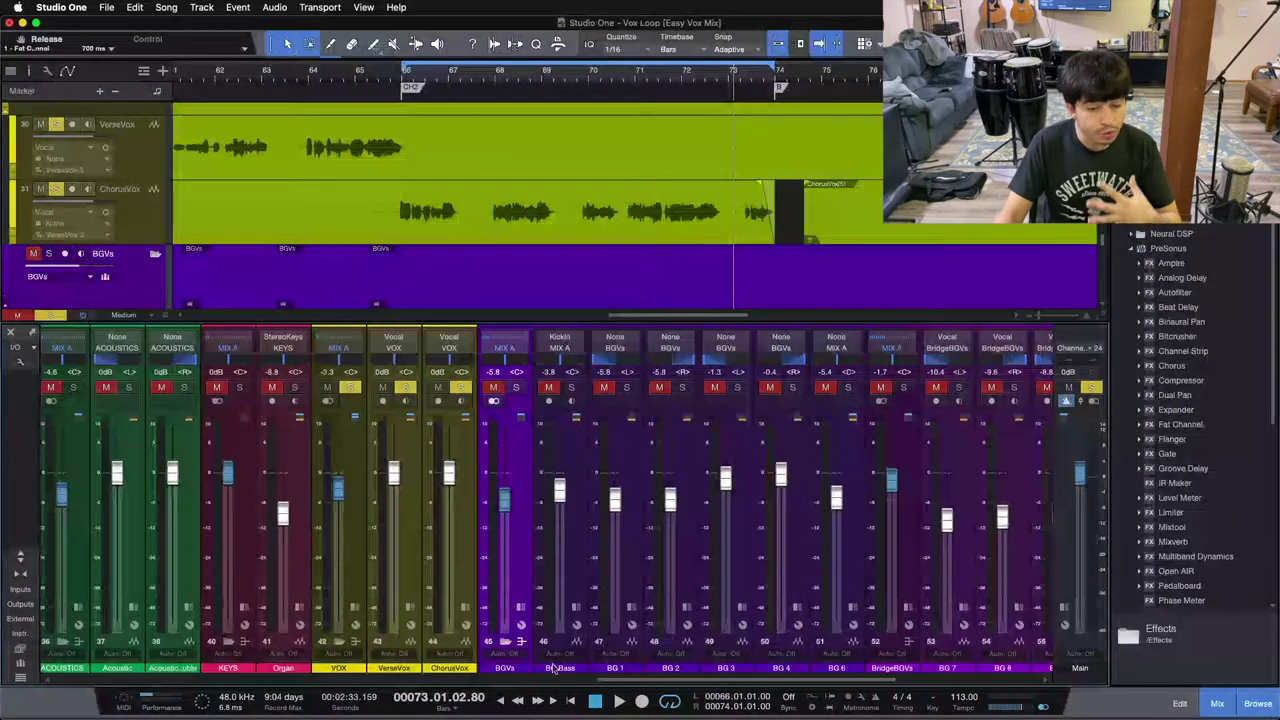
{"action": "scroll", "coordinate": [511, 572], "scroll_direction": "left", "scroll_amount": 3}
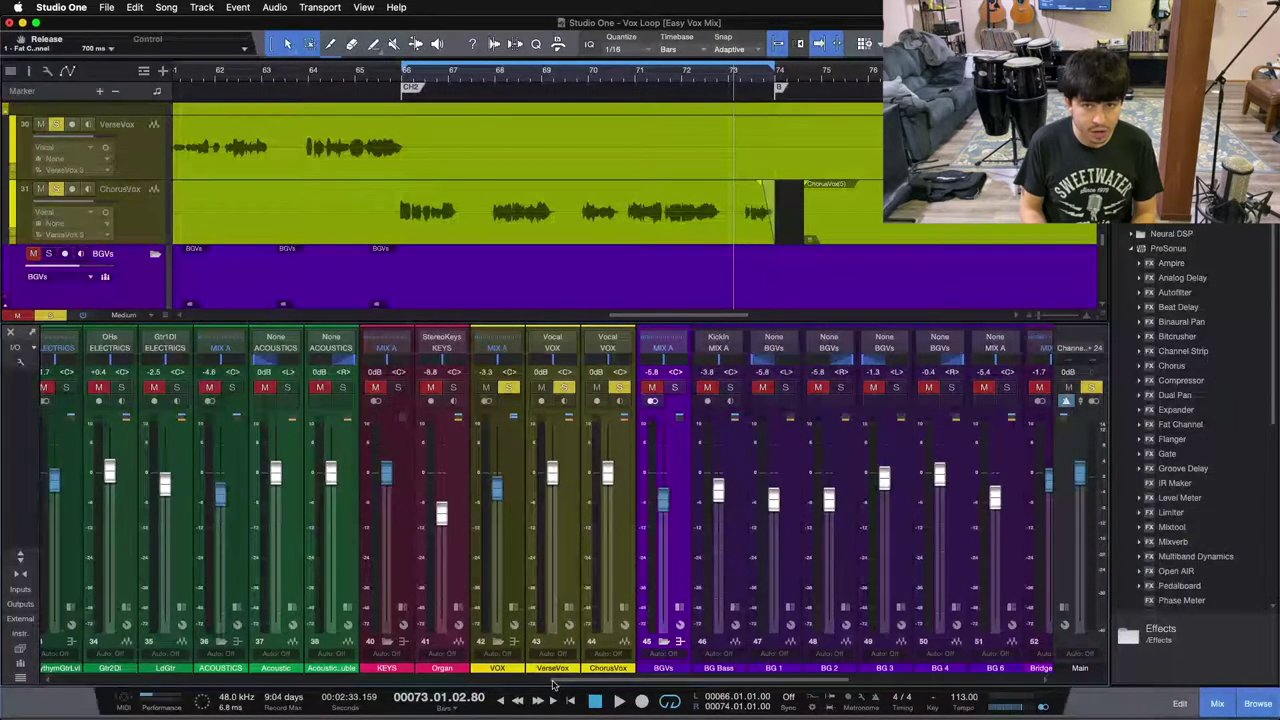
{"action": "mouse_move", "coordinate": [553, 683]}
{"action": "left_mouse_down"}
{"action": "mouse_move", "coordinate": [238, 684]}
{"action": "mouse_move", "coordinate": [550, 684]}
{"action": "left_mouse_up"}
{"action": "left_click", "coordinate": [438, 535]}
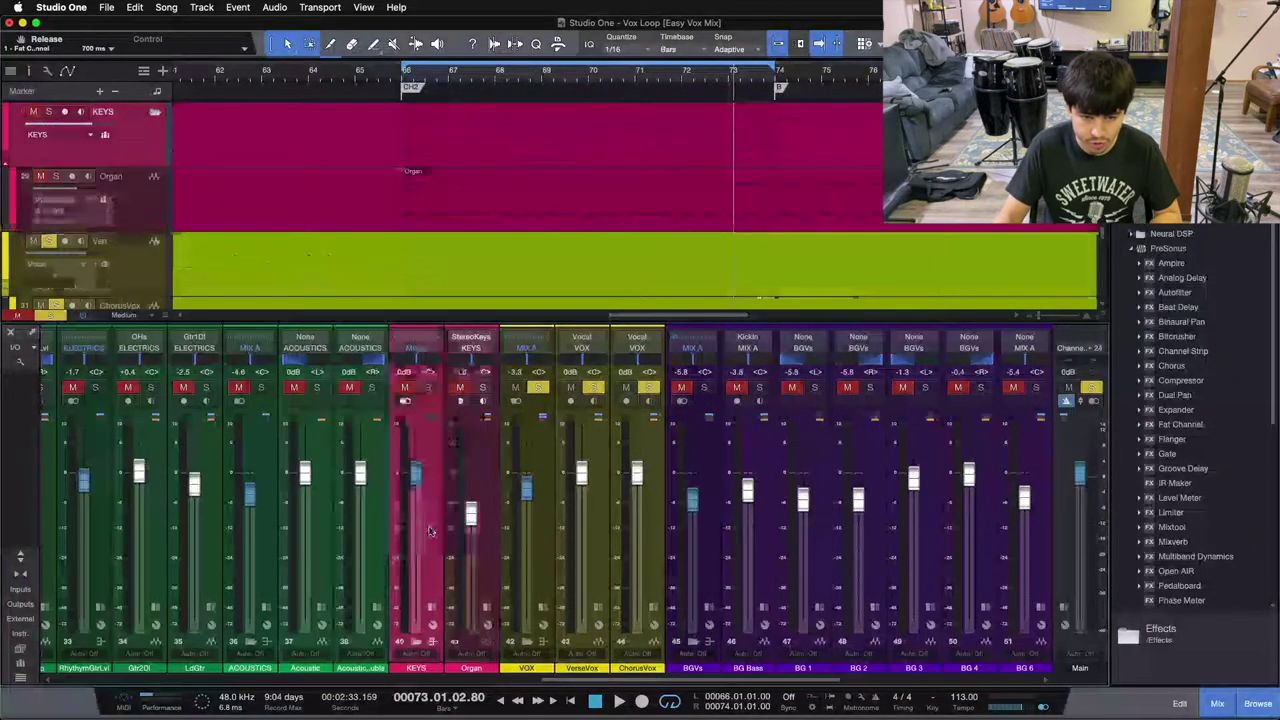
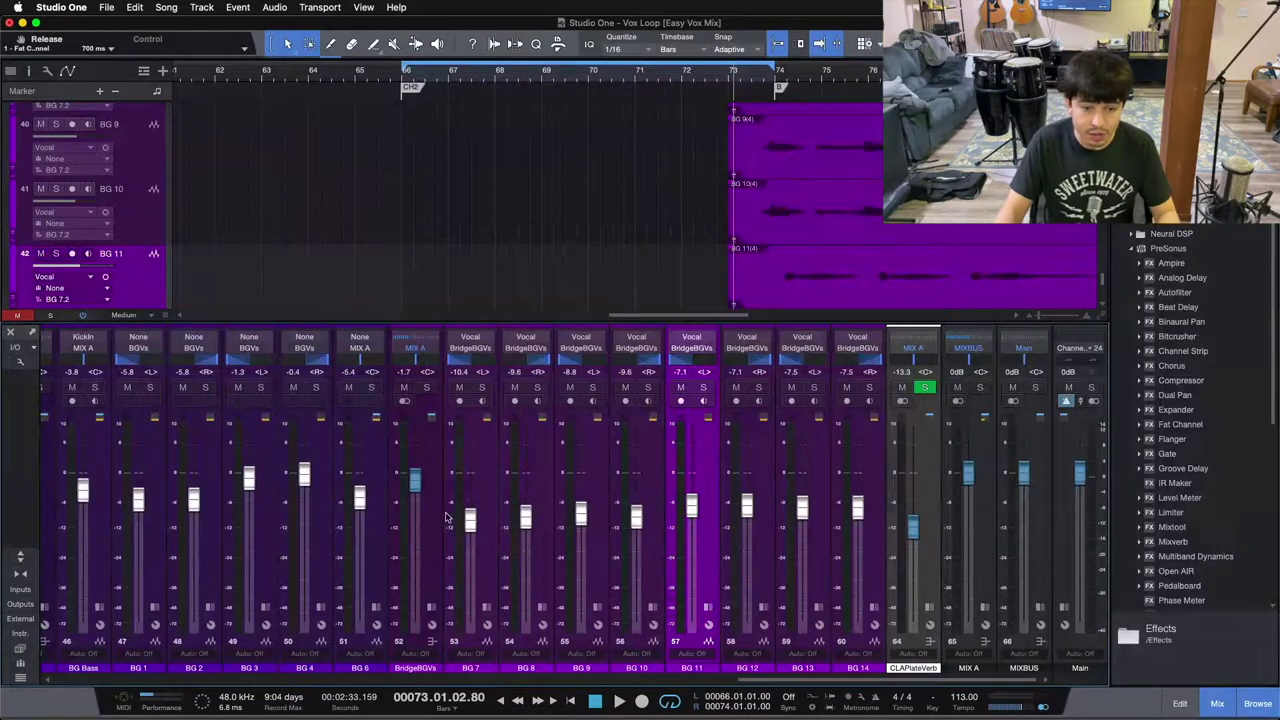
- Show the MIX A bus's inserts to review its processing, including Fat Channel, and hide them again
{"action": "left_click", "coordinate": [985, 570]}
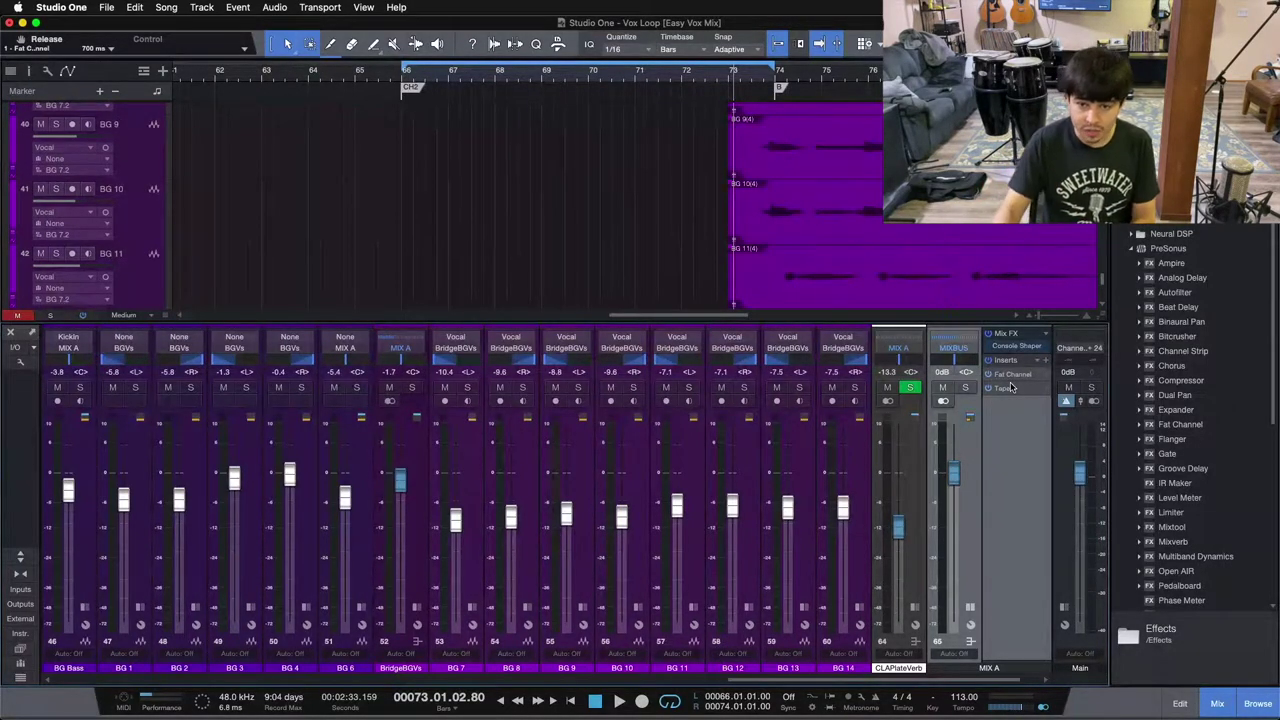
{"action": "left_click", "coordinate": [970, 610]}
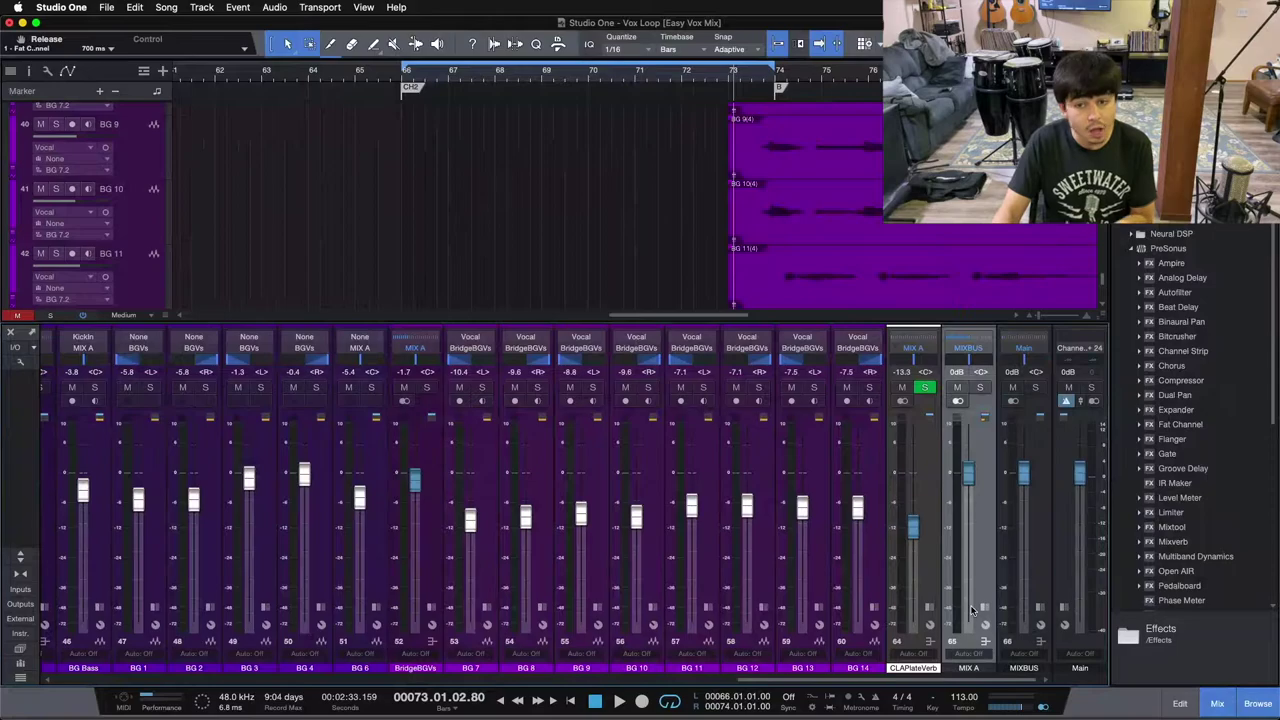
{"action": "left_click_drag", "start_coordinate": [952, 682], "coordinate": [997, 686]}
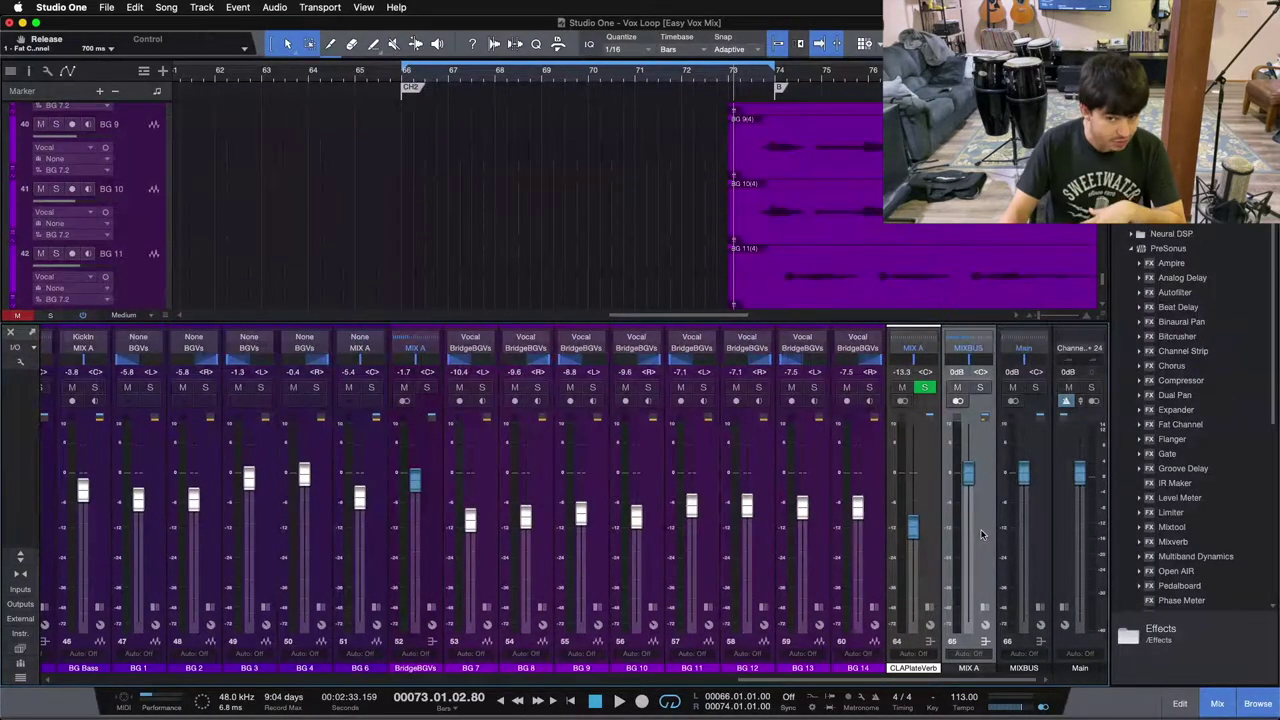
- Return to the drum channels, solo the DRUMS bus and show its insert section during playback
{"action": "left_click_drag", "start_coordinate": [877, 681], "coordinate": [693, 683]}
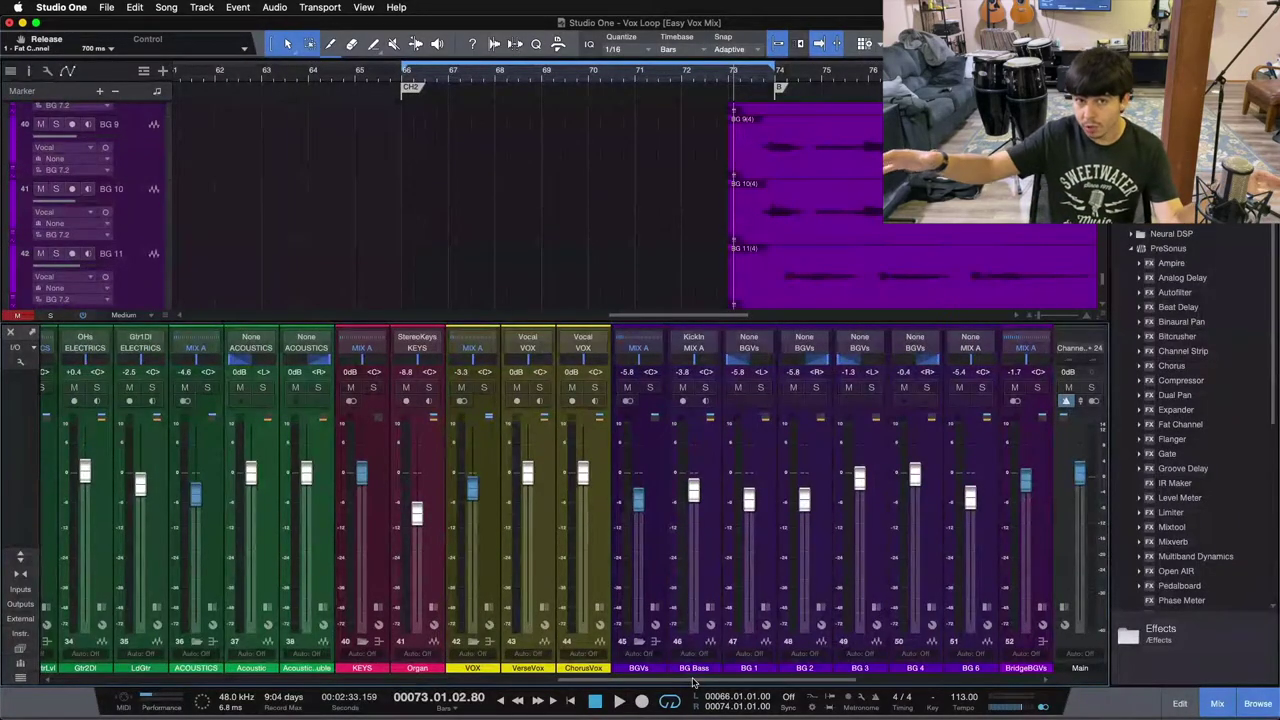
{"action": "left_click_drag", "start_coordinate": [712, 680], "coordinate": [409, 683]}
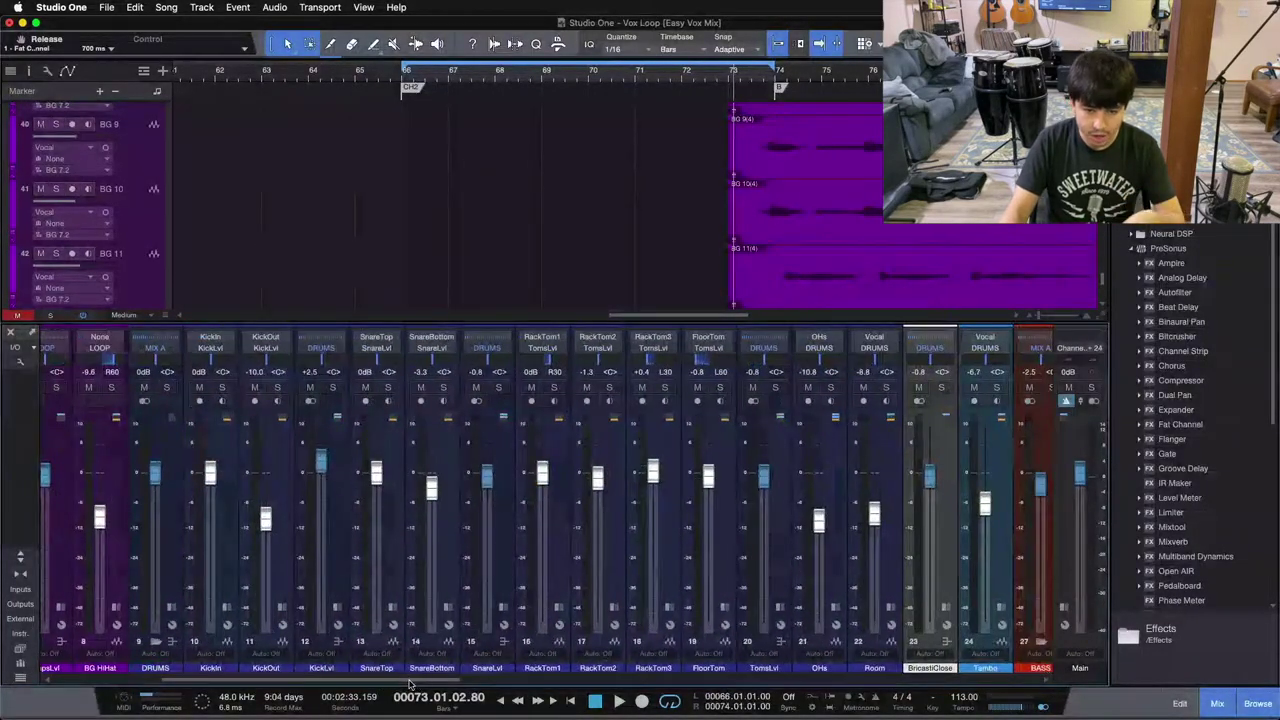
{"action": "left_click", "coordinate": [172, 640]}
{"action": "left_click", "coordinate": [166, 387]}
{"action": "left_click", "coordinate": [213, 488]}
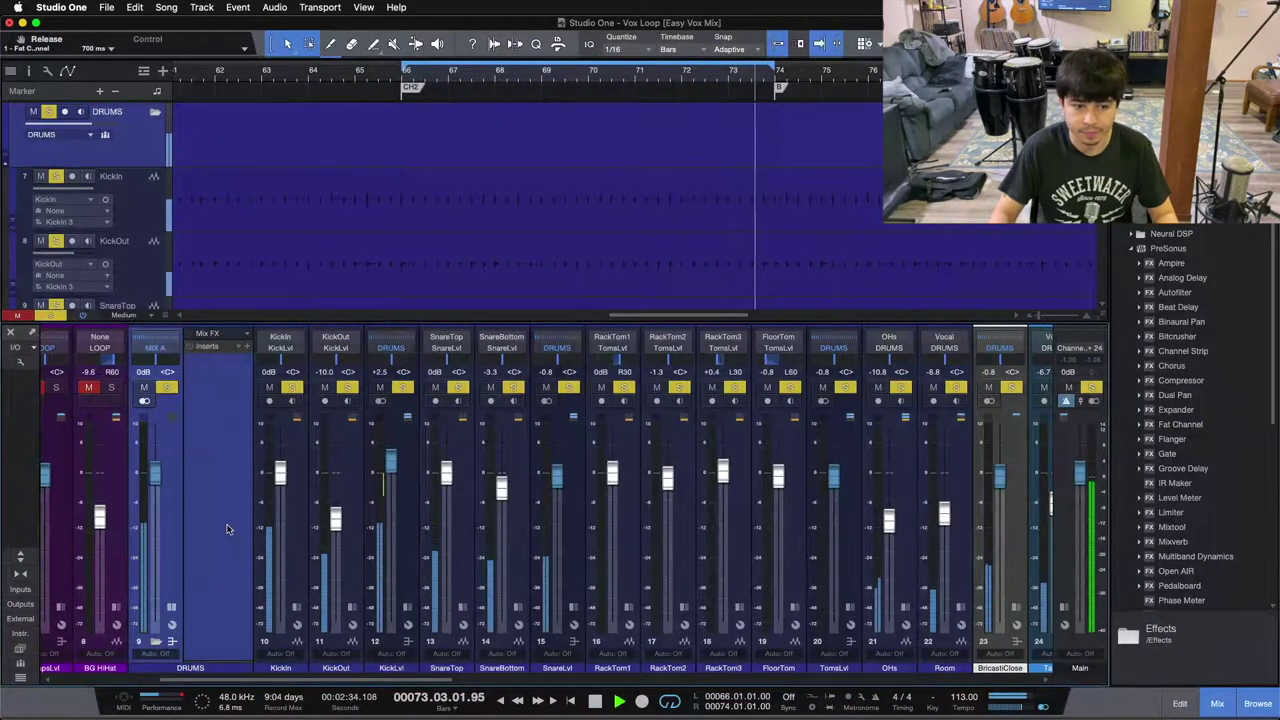
- Insert Fat Channel on the DRUMS bus and switch its compressor model to Brit Comp
{"action": "left_click_drag", "start_coordinate": [1178, 424], "coordinate": [218, 401]}
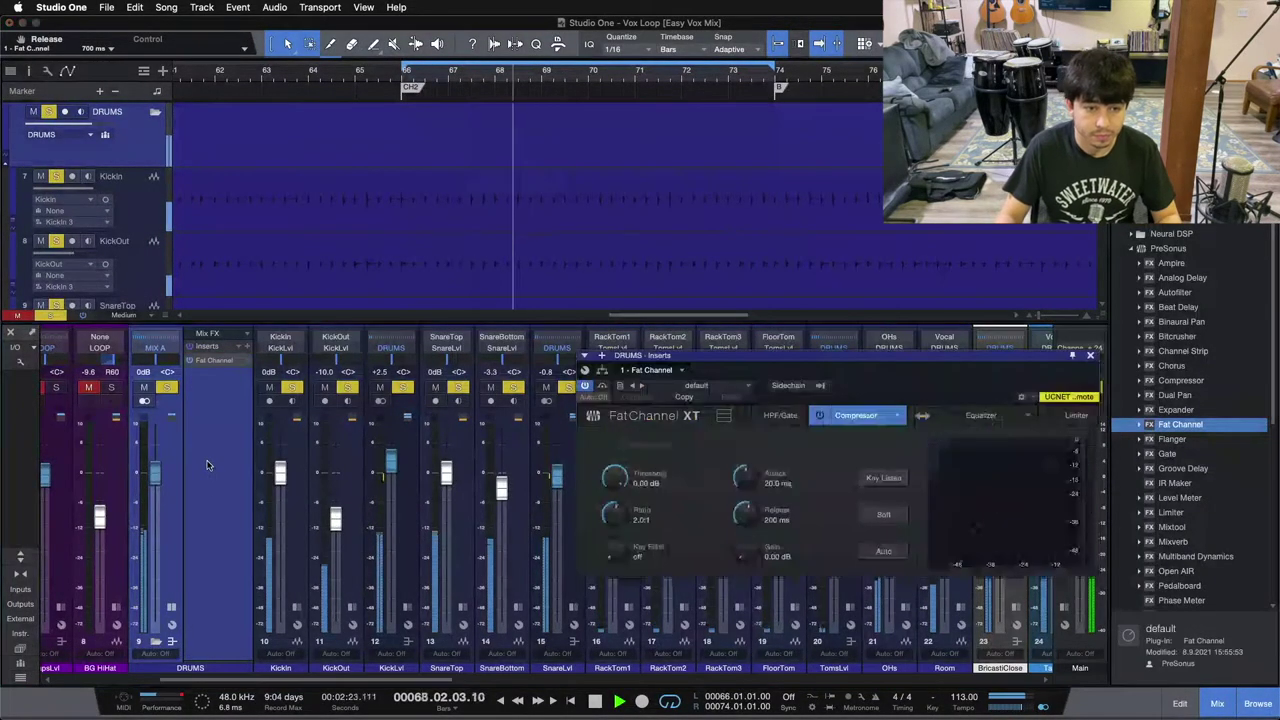
{"action": "left_click", "coordinate": [905, 418]}
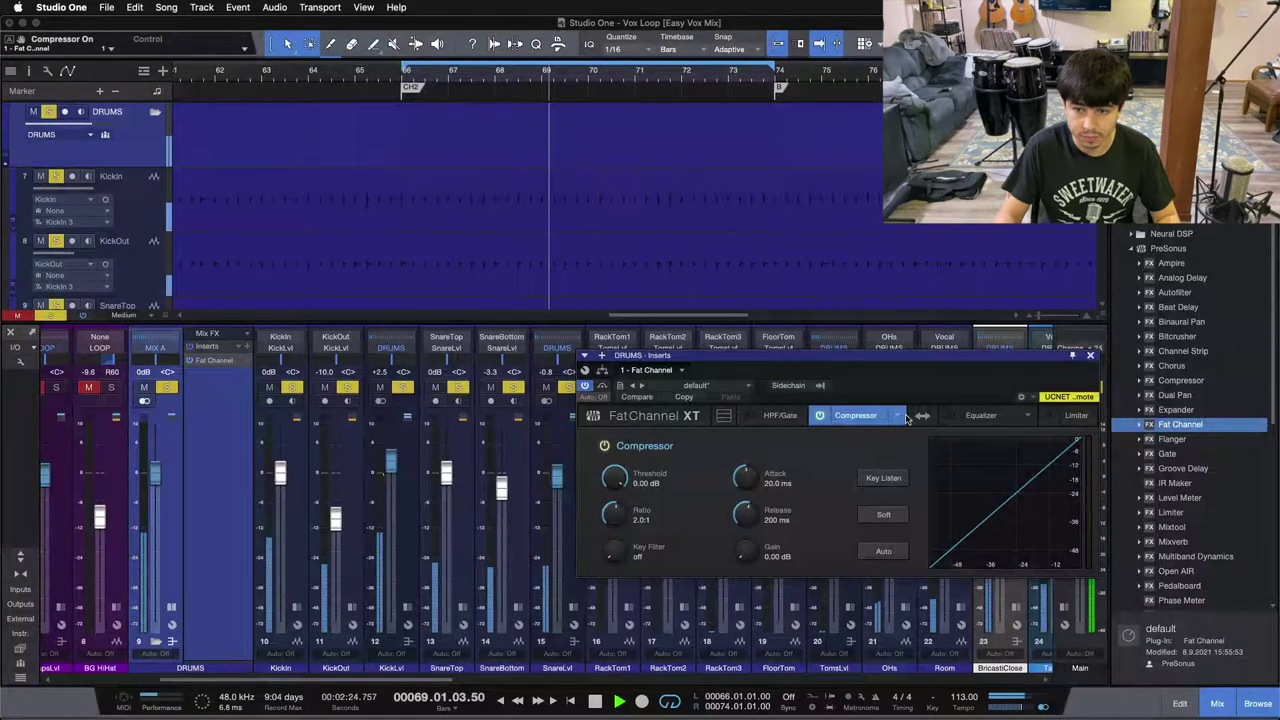
{"action": "left_click", "coordinate": [906, 419]}
{"action": "left_click", "coordinate": [1043, 458]}
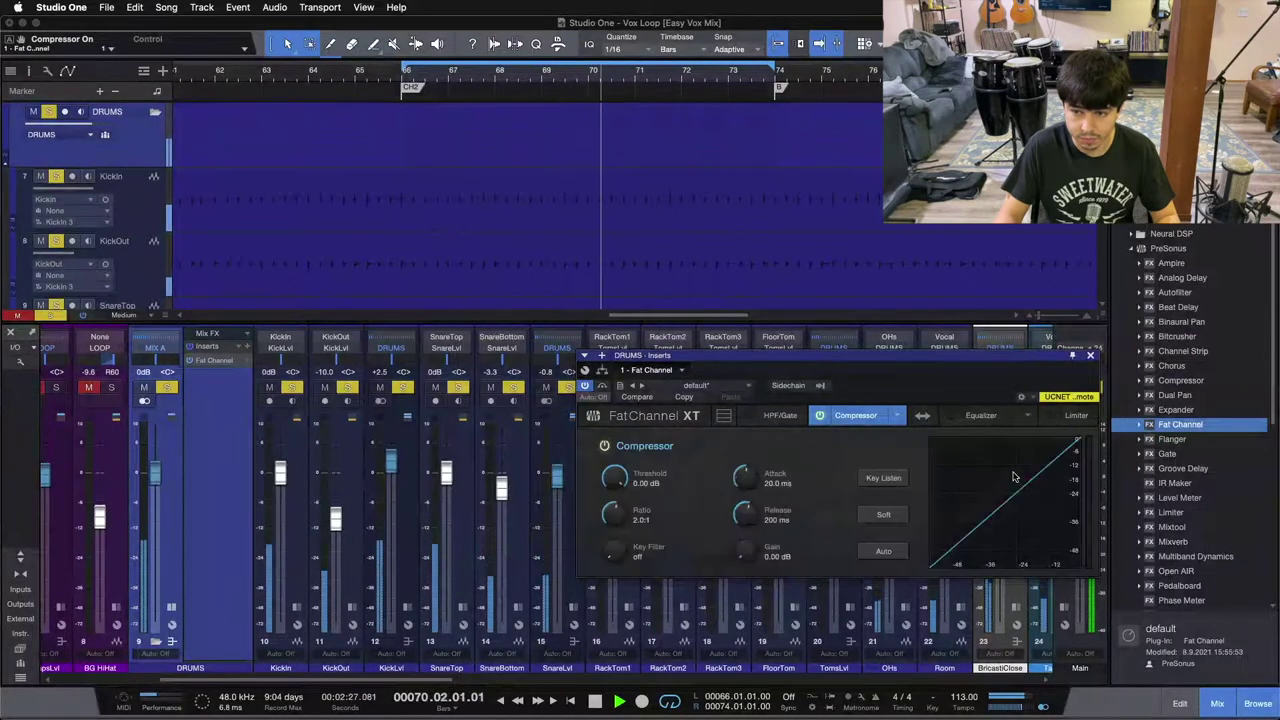
{"action": "left_click_drag", "start_coordinate": [893, 379], "coordinate": [656, 374]}
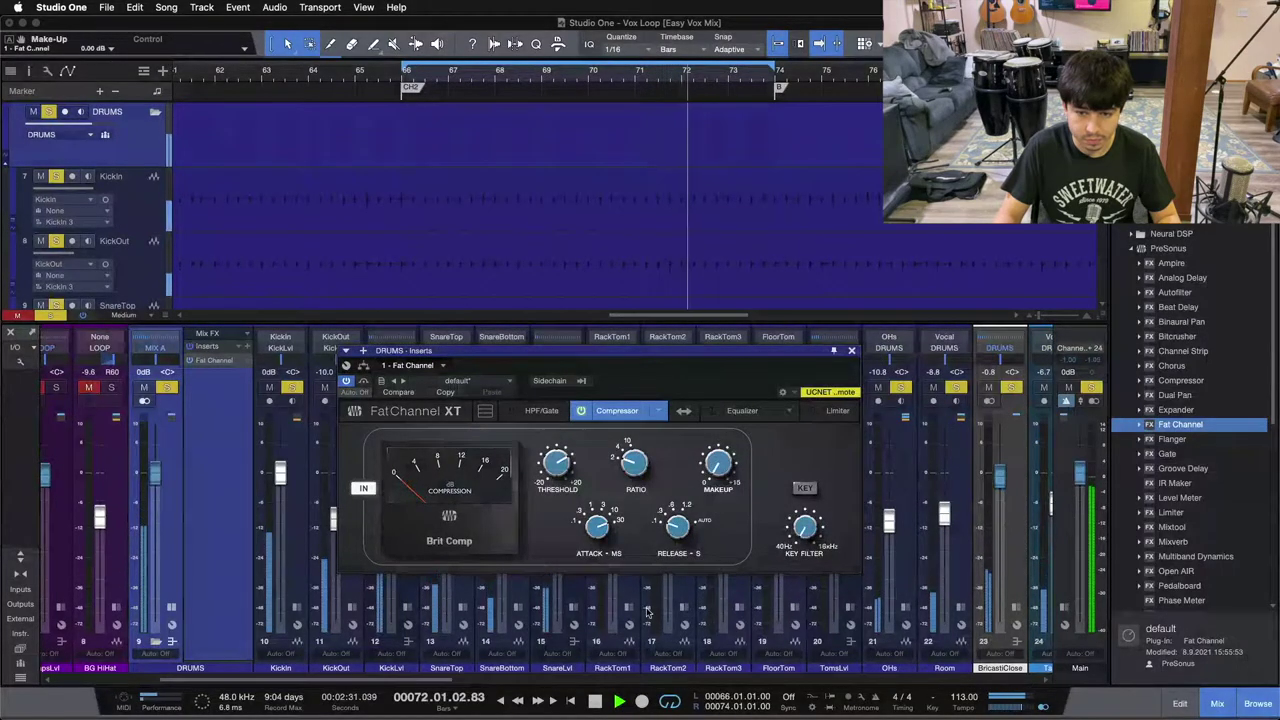
- Set the Brit Comp threshold to -2.40 dB and its make-up gain to 1 dB on the DRUMS bus
{"action": "left_click", "coordinate": [559, 468], "text": "super"}
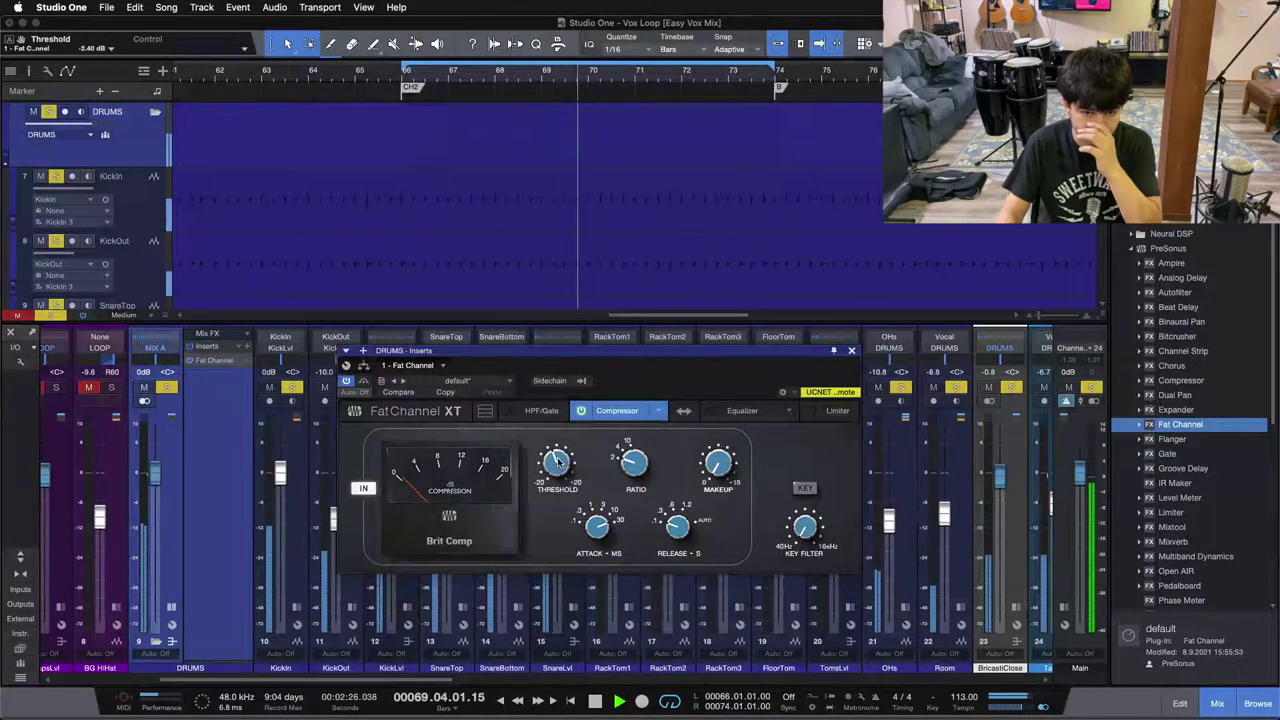
{"action": "left_click_drag", "start_coordinate": [557, 461], "coordinate": [558, 455]}
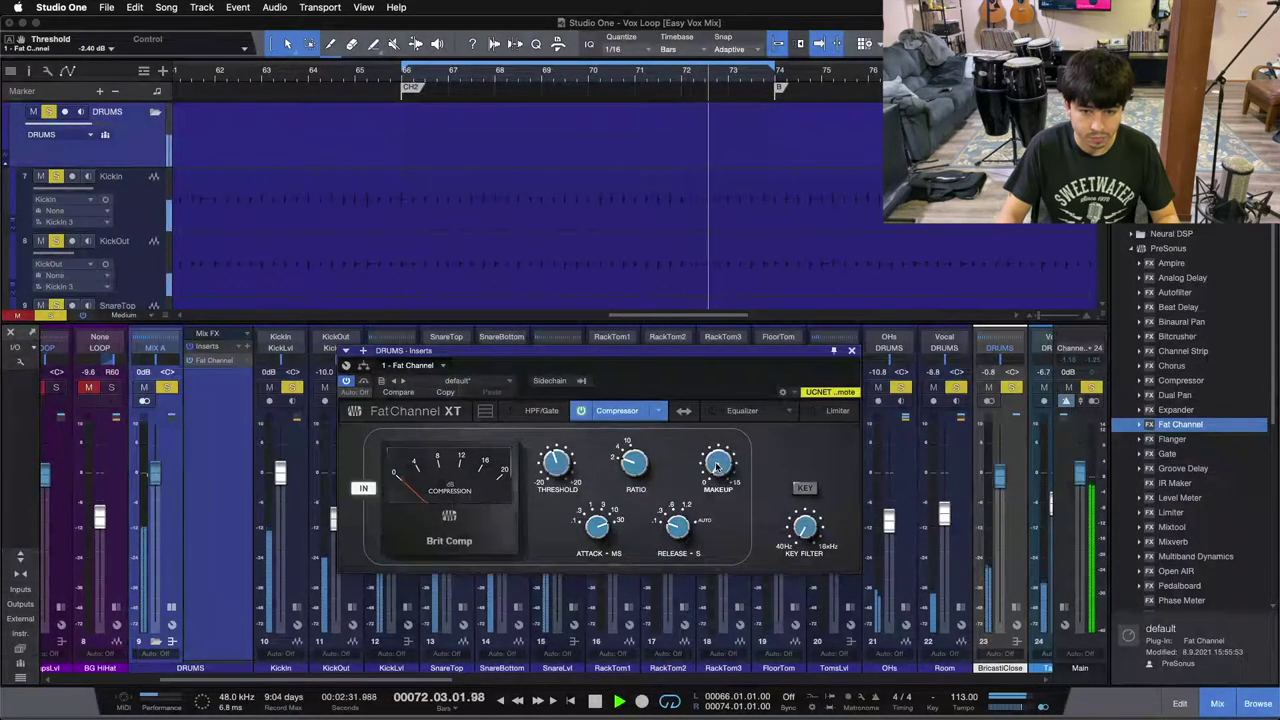
{"action": "left_click", "coordinate": [100, 48]}
{"action": "type", "text": "1"}
{"action": "key", "text": "Return"}
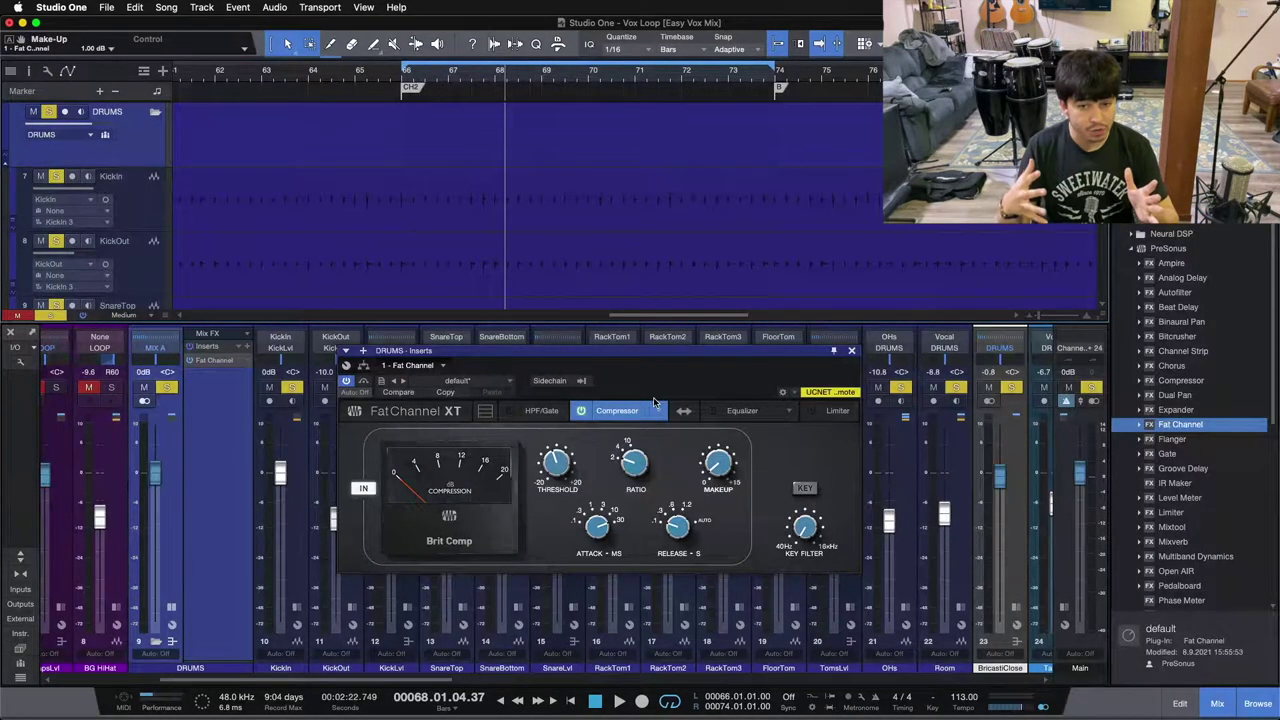
- Switch the equalizer model in the DRUMS bus's Fat Channel to Vintage EQ
{"action": "key", "text": "space"}
{"action": "left_click", "coordinate": [735, 410]}
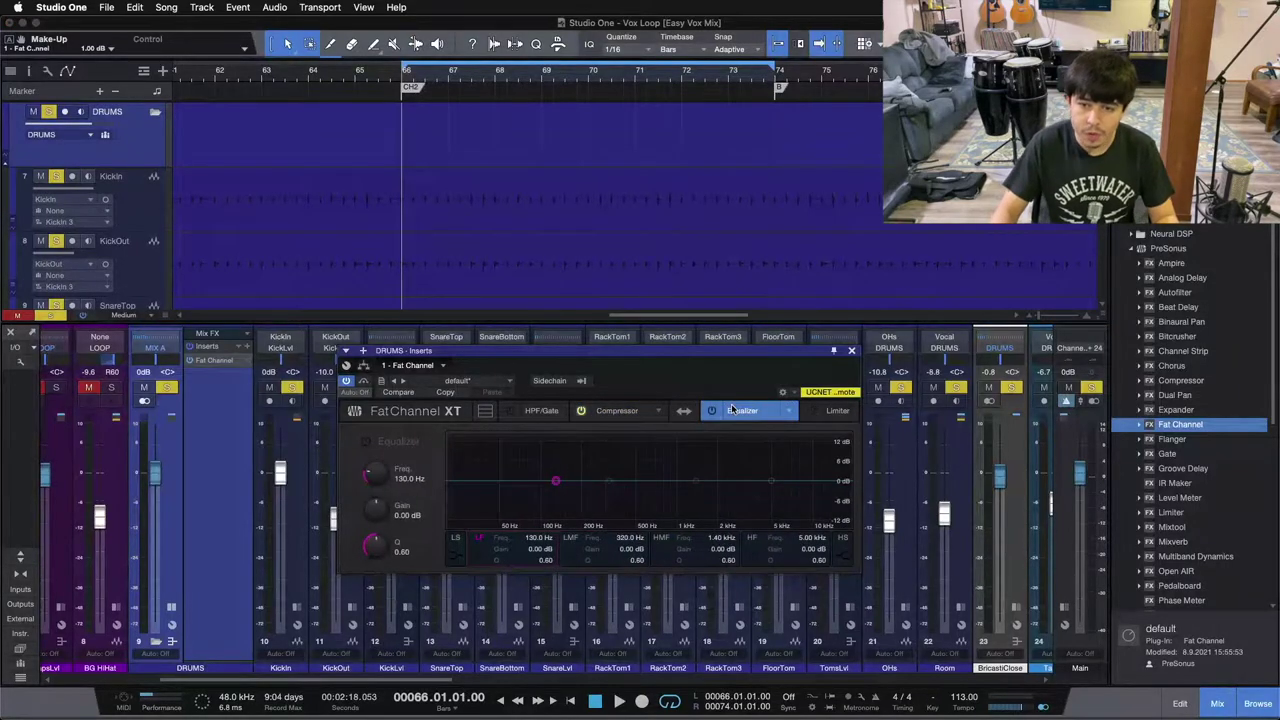
{"action": "left_click", "coordinate": [788, 410]}
{"action": "left_click", "coordinate": [700, 453]}
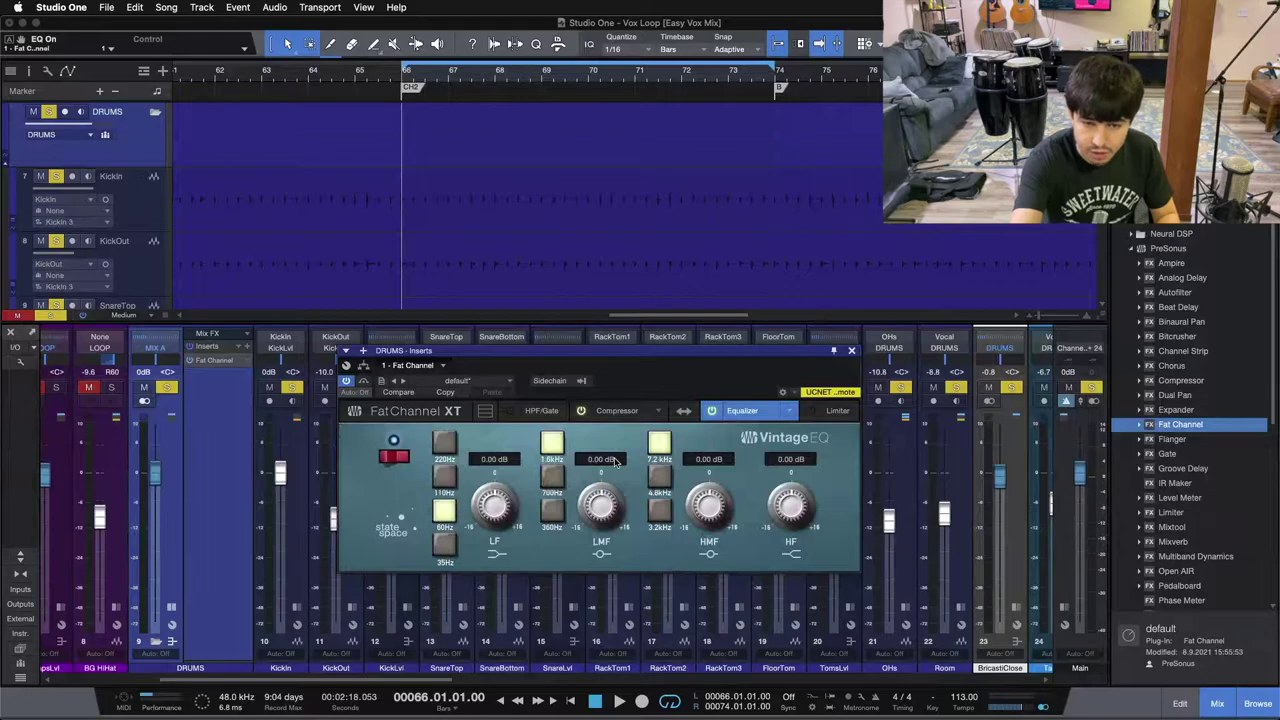
- During playback, set the Vintage EQ's low-mid band to 360 Hz with a gain of -1.28 dB
{"action": "key", "text": "space"}
{"action": "scroll", "coordinate": [598, 485], "scroll_direction": "up", "scroll_amount": 5}
{"action": "scroll", "coordinate": [598, 485], "scroll_direction": "up", "scroll_amount": 9}
{"action": "scroll", "coordinate": [603, 505], "scroll_direction": "down", "scroll_amount": 2}
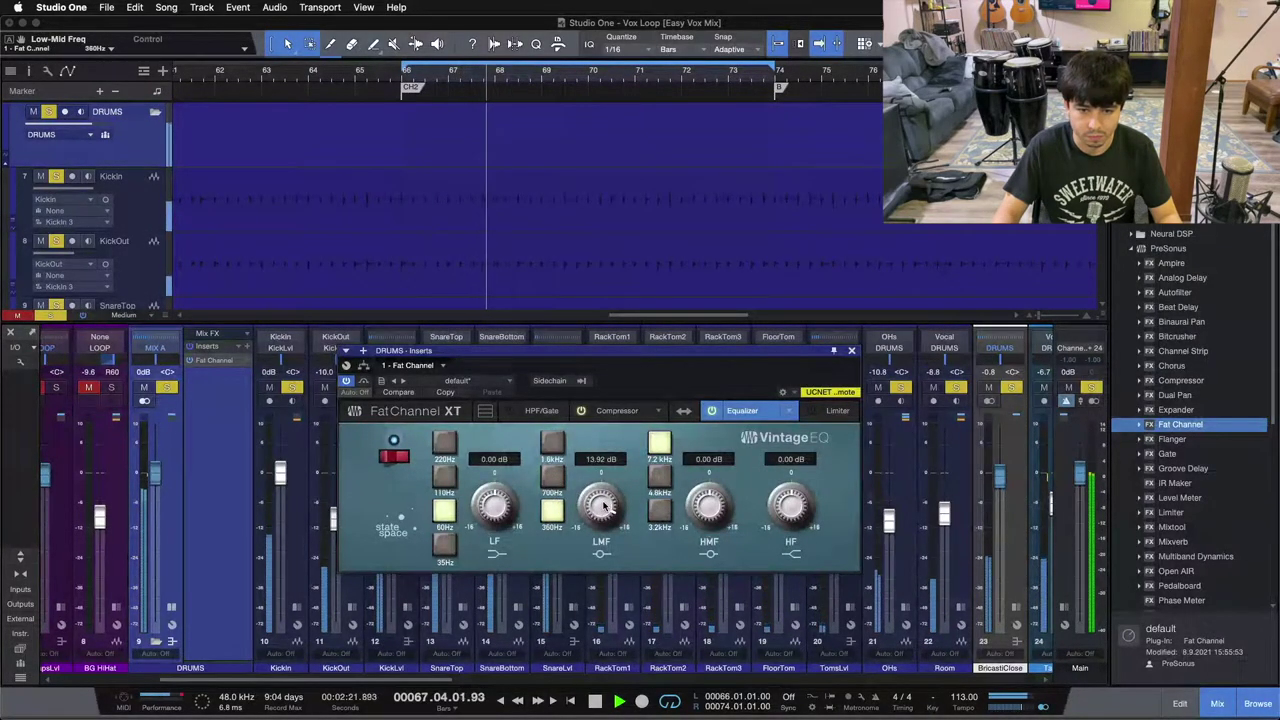
{"action": "scroll", "coordinate": [600, 508], "scroll_direction": "up", "scroll_amount": 1}
{"action": "scroll", "coordinate": [585, 513], "scroll_direction": "down", "scroll_amount": 1}
{"action": "scroll", "coordinate": [588, 510], "scroll_direction": "down", "scroll_amount": 15}
{"action": "scroll", "coordinate": [588, 507], "scroll_direction": "down", "scroll_amount": 1}
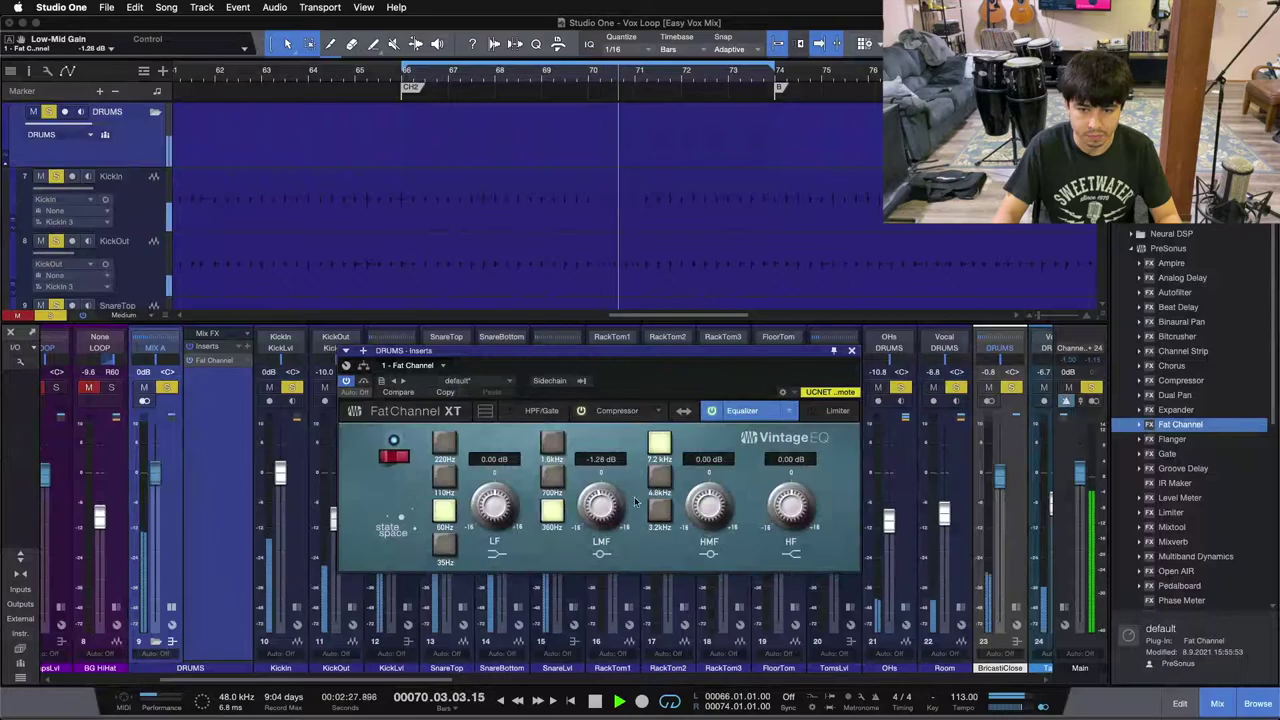
- Compare the high-mid frequencies with the gain boosted, and set that band to 4.8 kHz at 1.28 dB
{"action": "scroll", "coordinate": [709, 505], "scroll_direction": "up", "scroll_amount": 16}
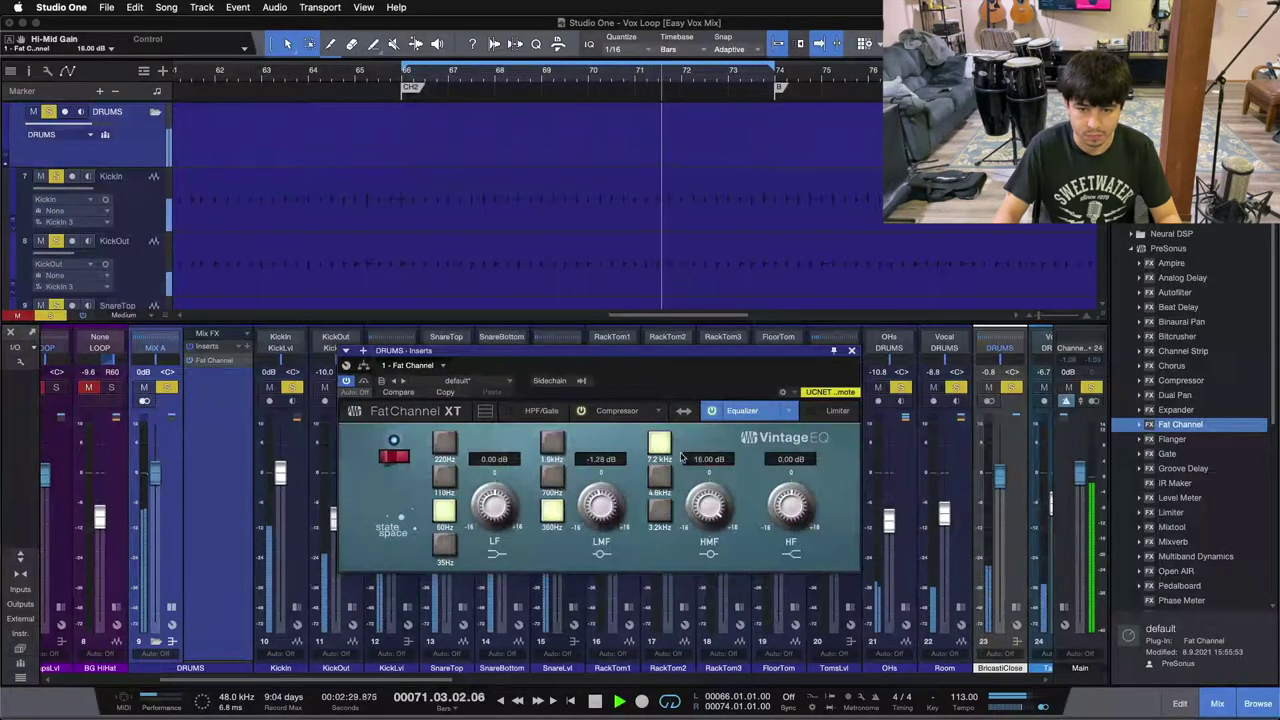
{"action": "scroll", "coordinate": [660, 447], "scroll_direction": "down", "scroll_amount": 1}
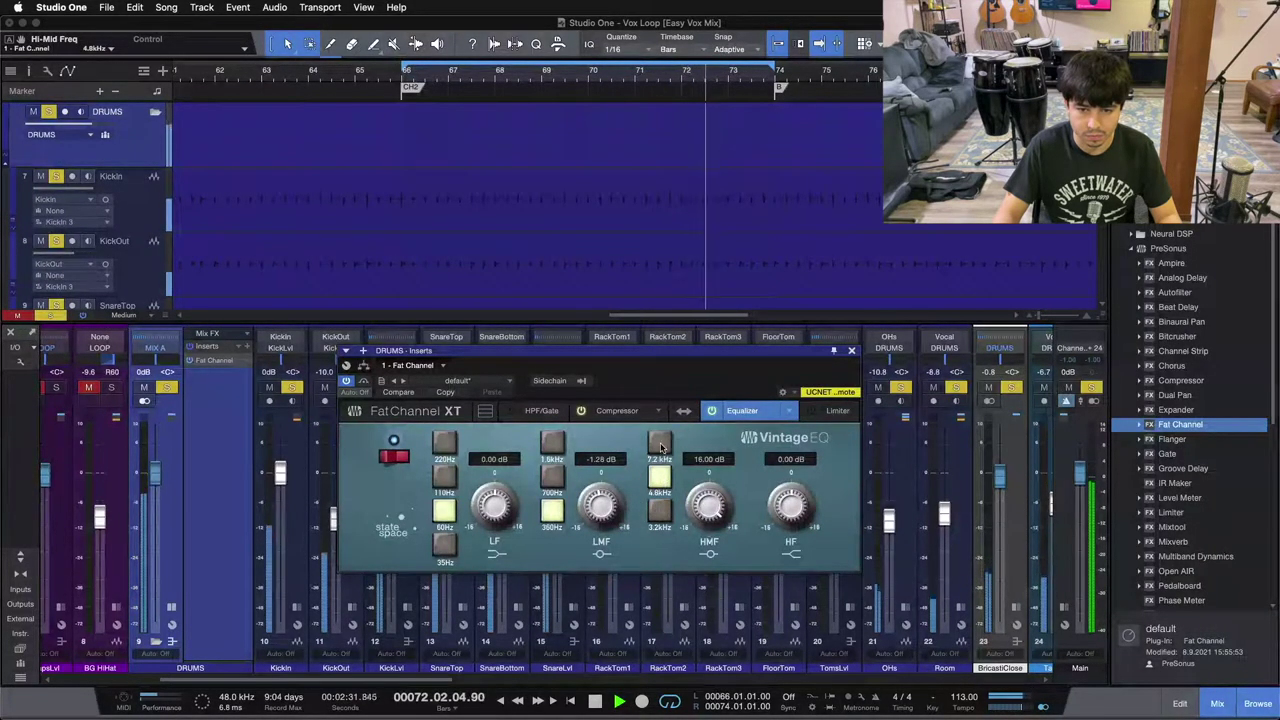
{"action": "scroll", "coordinate": [660, 447], "scroll_direction": "up", "scroll_amount": 1}
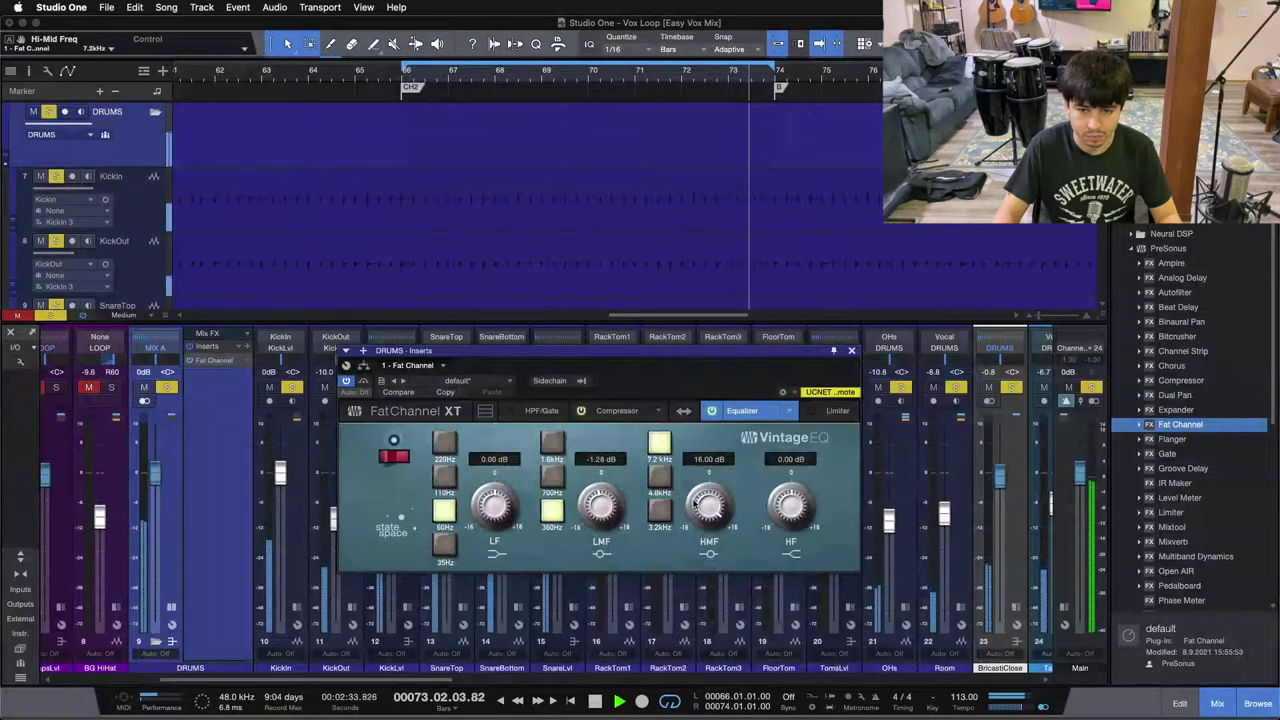
{"action": "scroll", "coordinate": [695, 503], "scroll_direction": "down", "scroll_amount": 1}
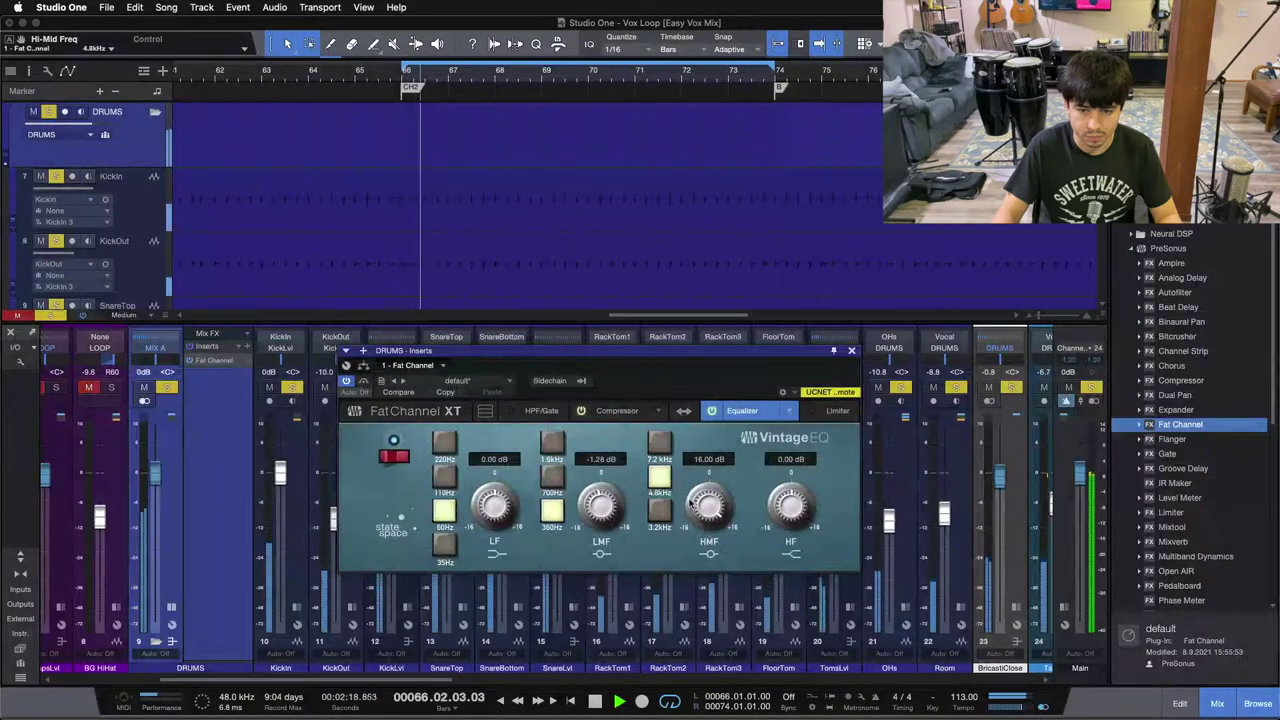
{"action": "scroll", "coordinate": [713, 510], "scroll_direction": "down", "scroll_amount": 5}
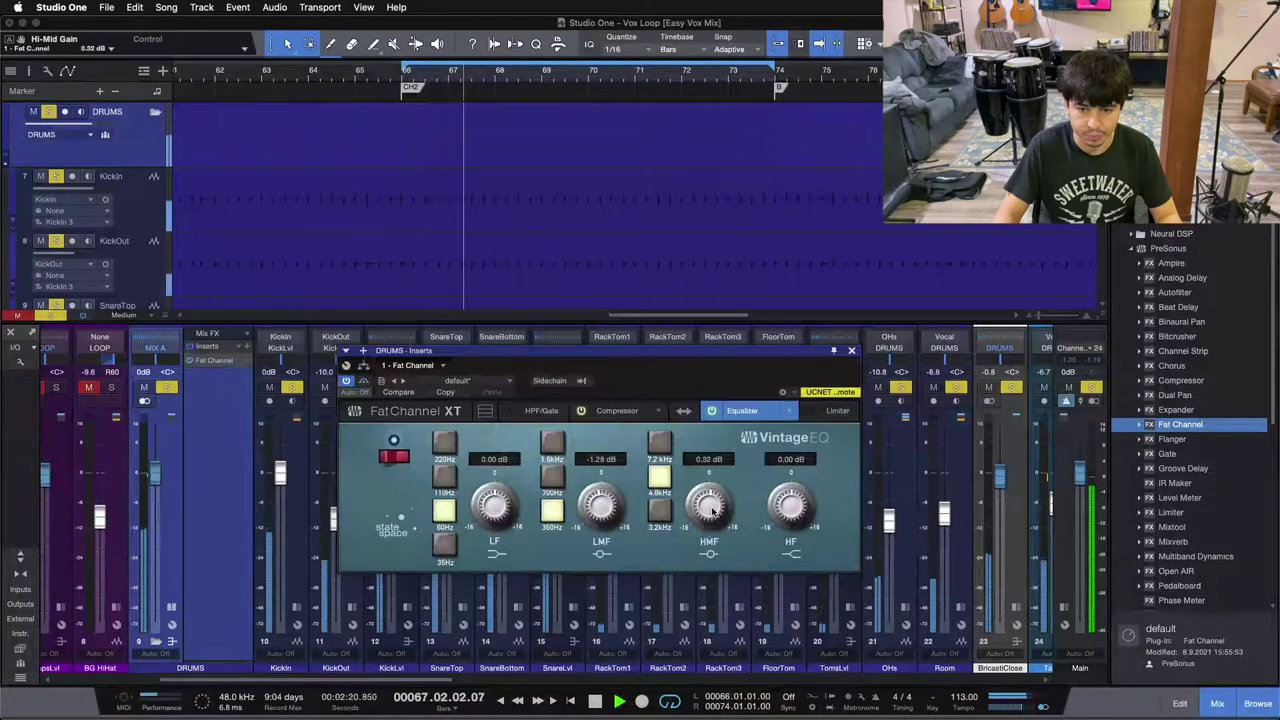
{"action": "scroll", "coordinate": [713, 510], "scroll_direction": "up", "scroll_amount": 1}
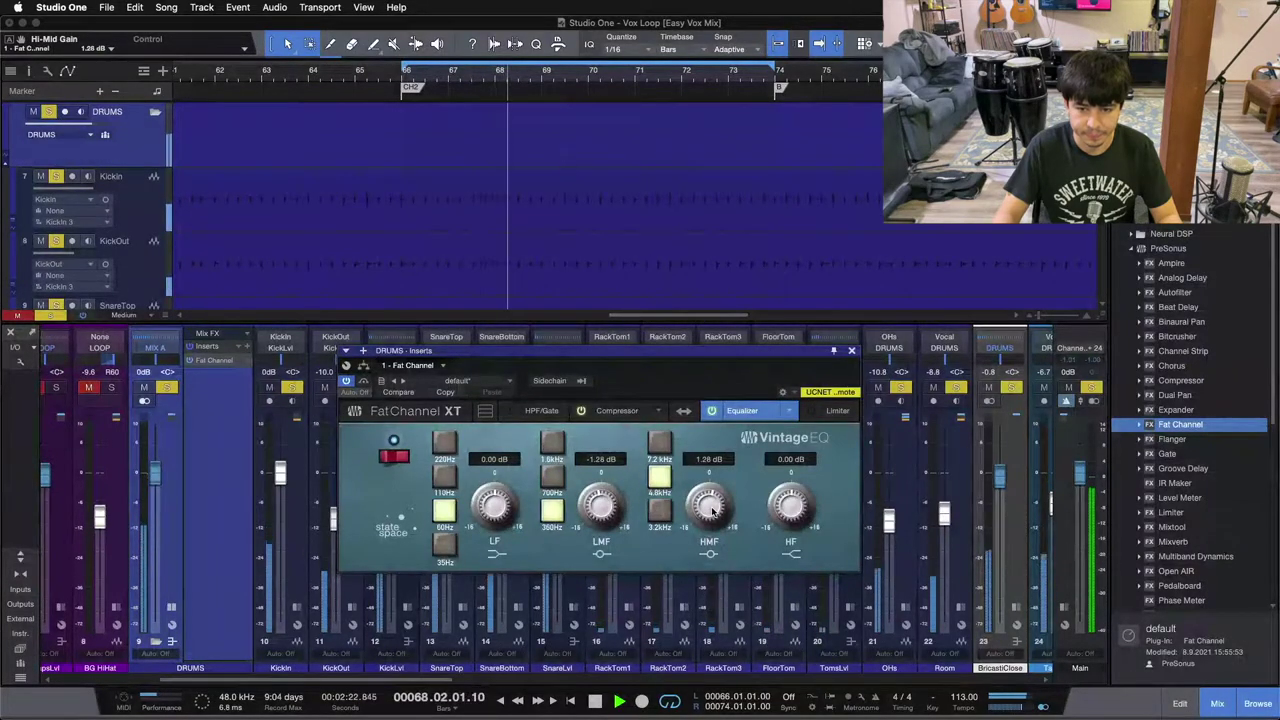
- Compare 110 Hz and 60 Hz for the low band, and set it to 110 Hz with 0.96 dB gain
{"action": "left_click", "coordinate": [447, 483]}
{"action": "scroll", "coordinate": [485, 511], "scroll_direction": "up", "scroll_amount": 1}
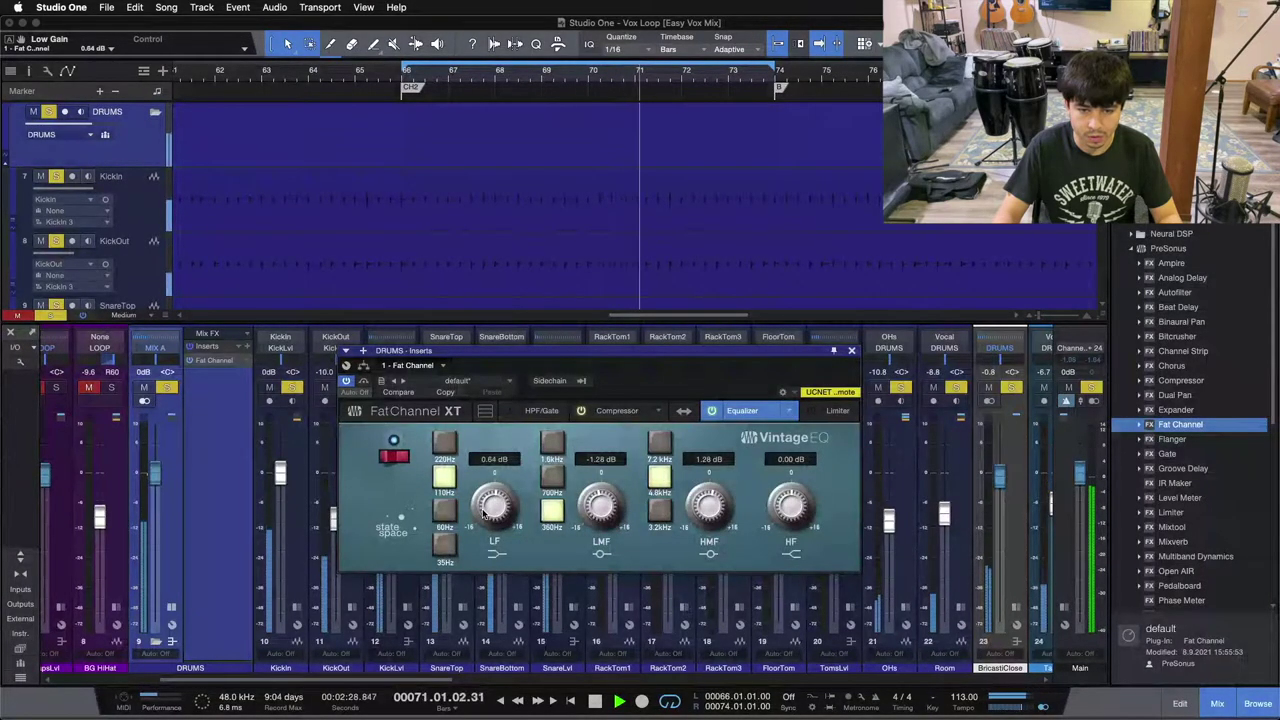
{"action": "scroll", "coordinate": [485, 511], "scroll_direction": "up", "scroll_amount": 1}
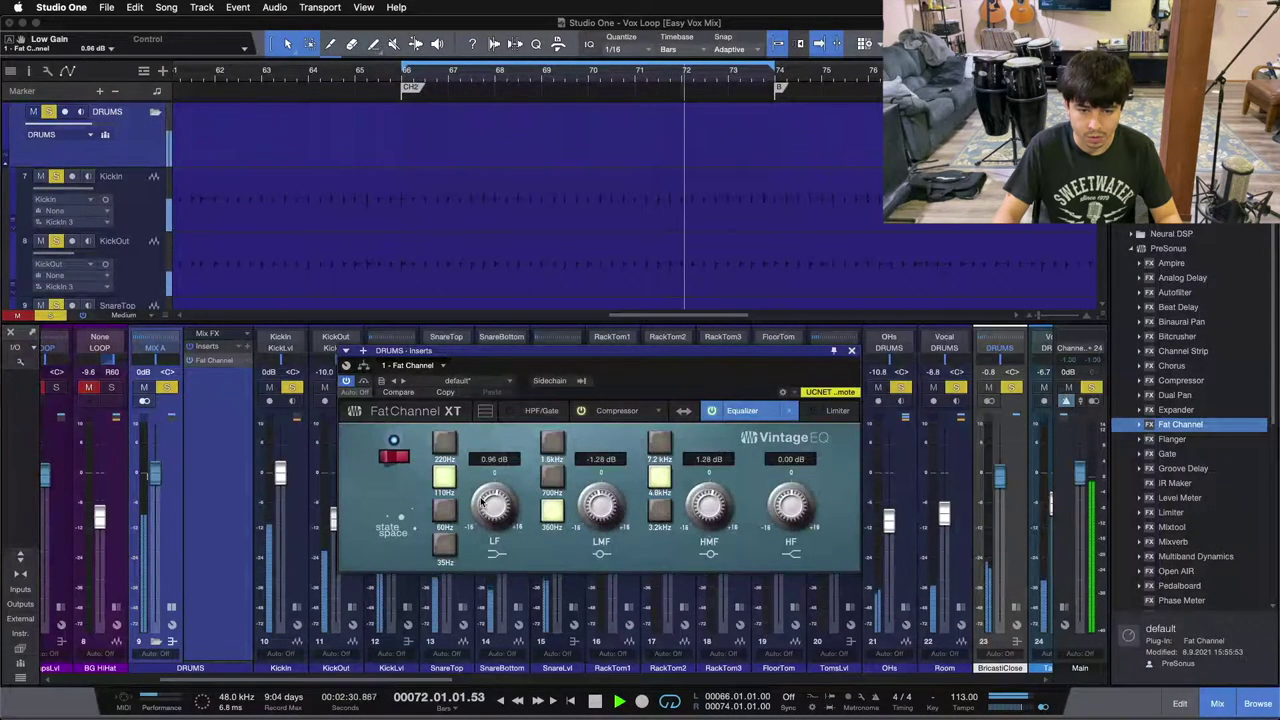
{"action": "left_click", "coordinate": [446, 484]}
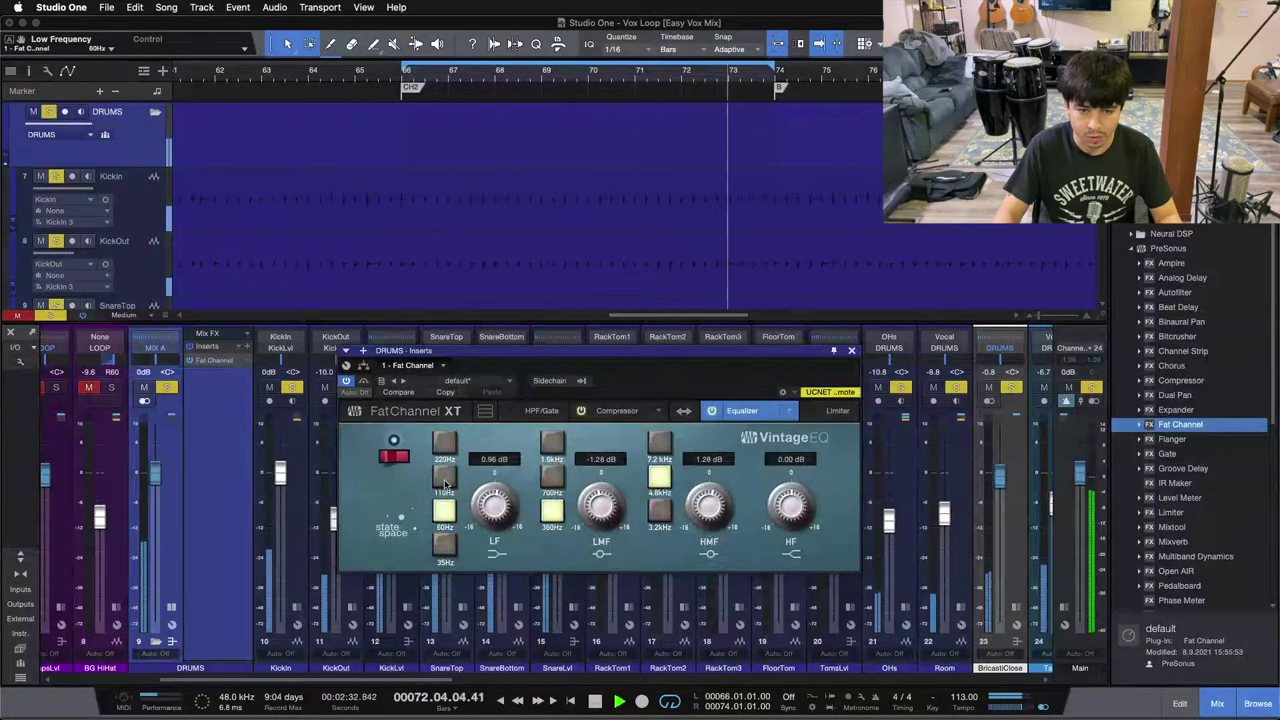
{"action": "left_click", "coordinate": [446, 480]}
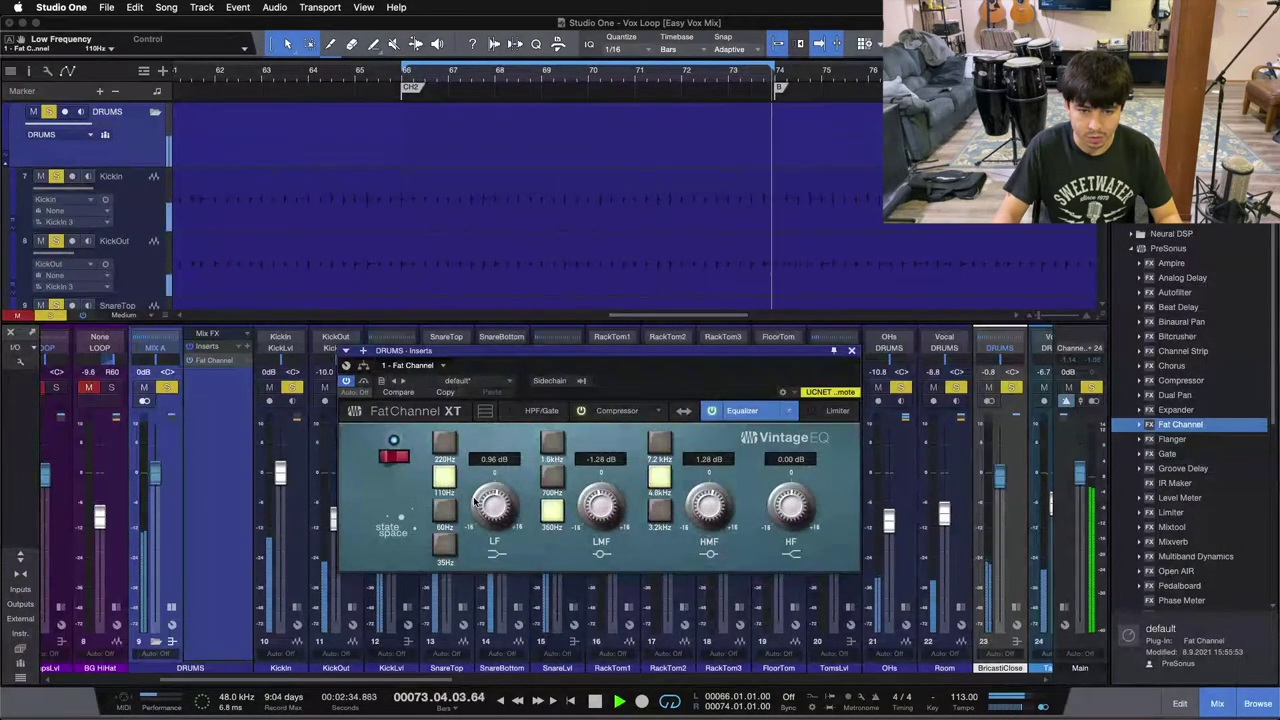
{"action": "scroll", "coordinate": [485, 509], "scroll_direction": "down", "scroll_amount": 1}
- Audition a 16 dB high-band boost on the Vintage EQ and set the high gain to 2.88 dB
{"action": "scroll", "coordinate": [485, 509], "scroll_direction": "up", "scroll_amount": 1}
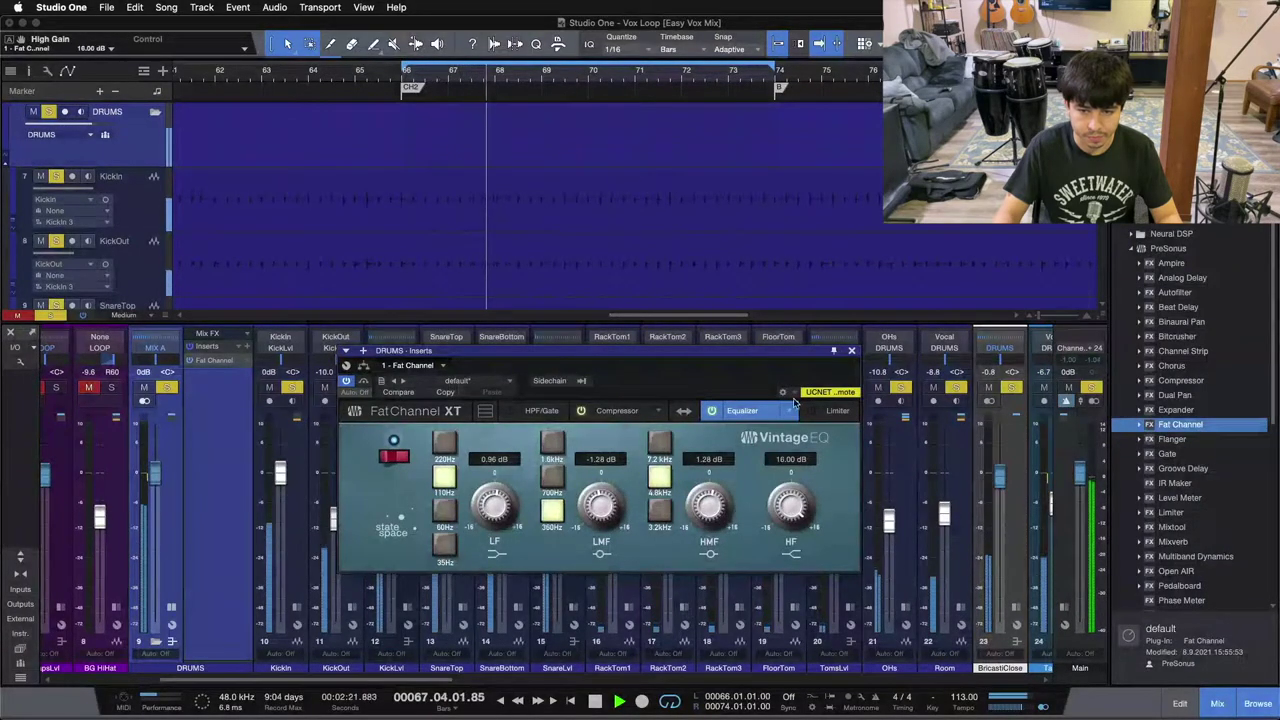
{"action": "scroll", "coordinate": [793, 505], "scroll_direction": "up", "scroll_amount": 5}
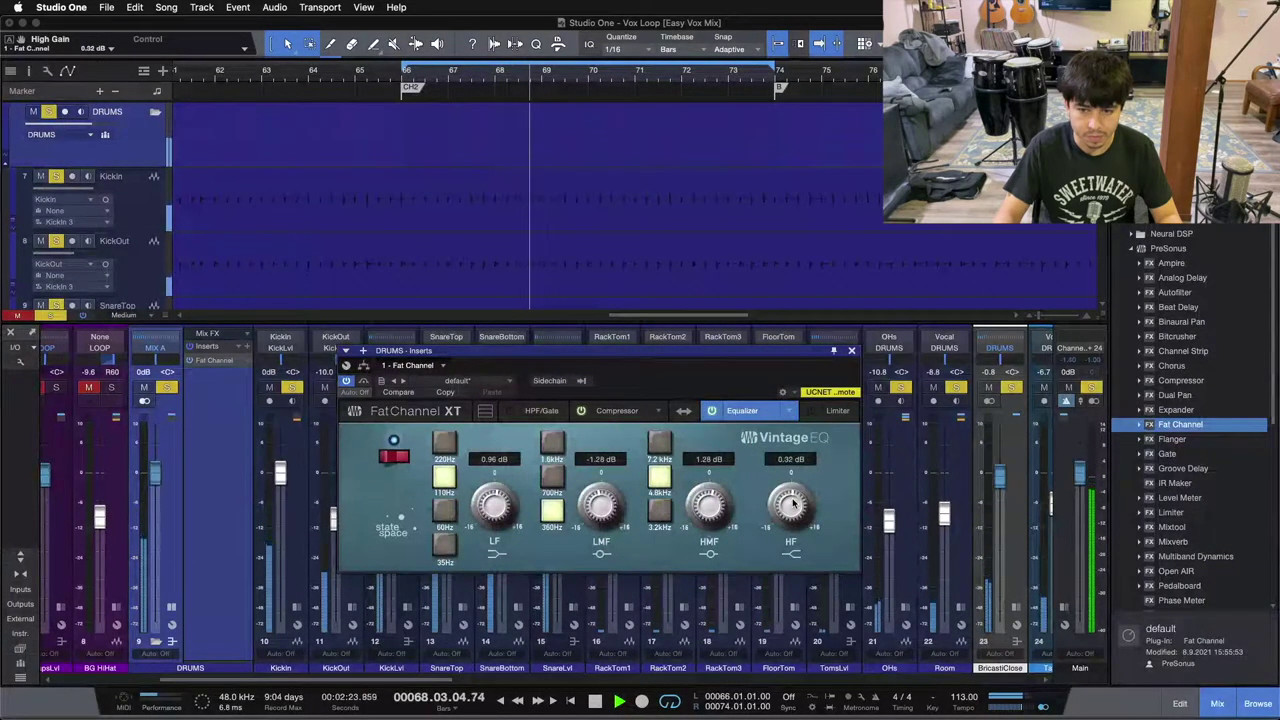
{"action": "scroll", "coordinate": [793, 505], "scroll_direction": "up", "scroll_amount": 2}
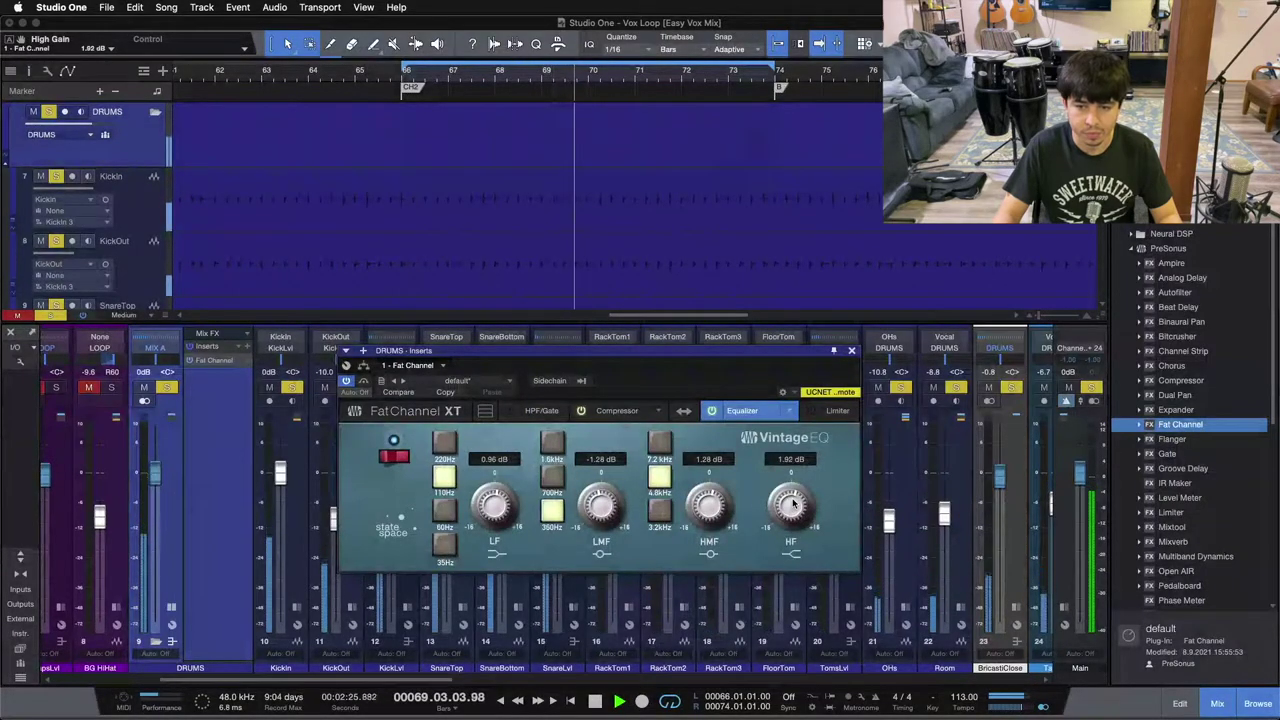
{"action": "scroll", "coordinate": [793, 505], "scroll_direction": "up", "scroll_amount": 3}
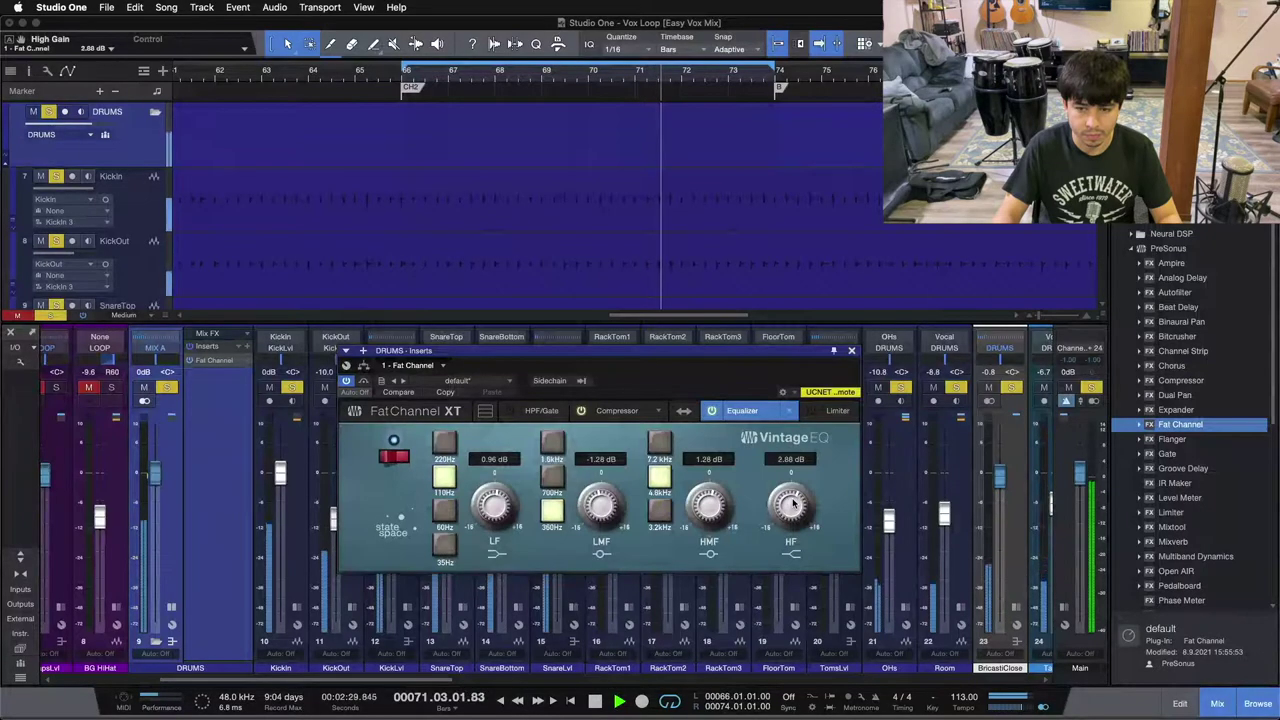